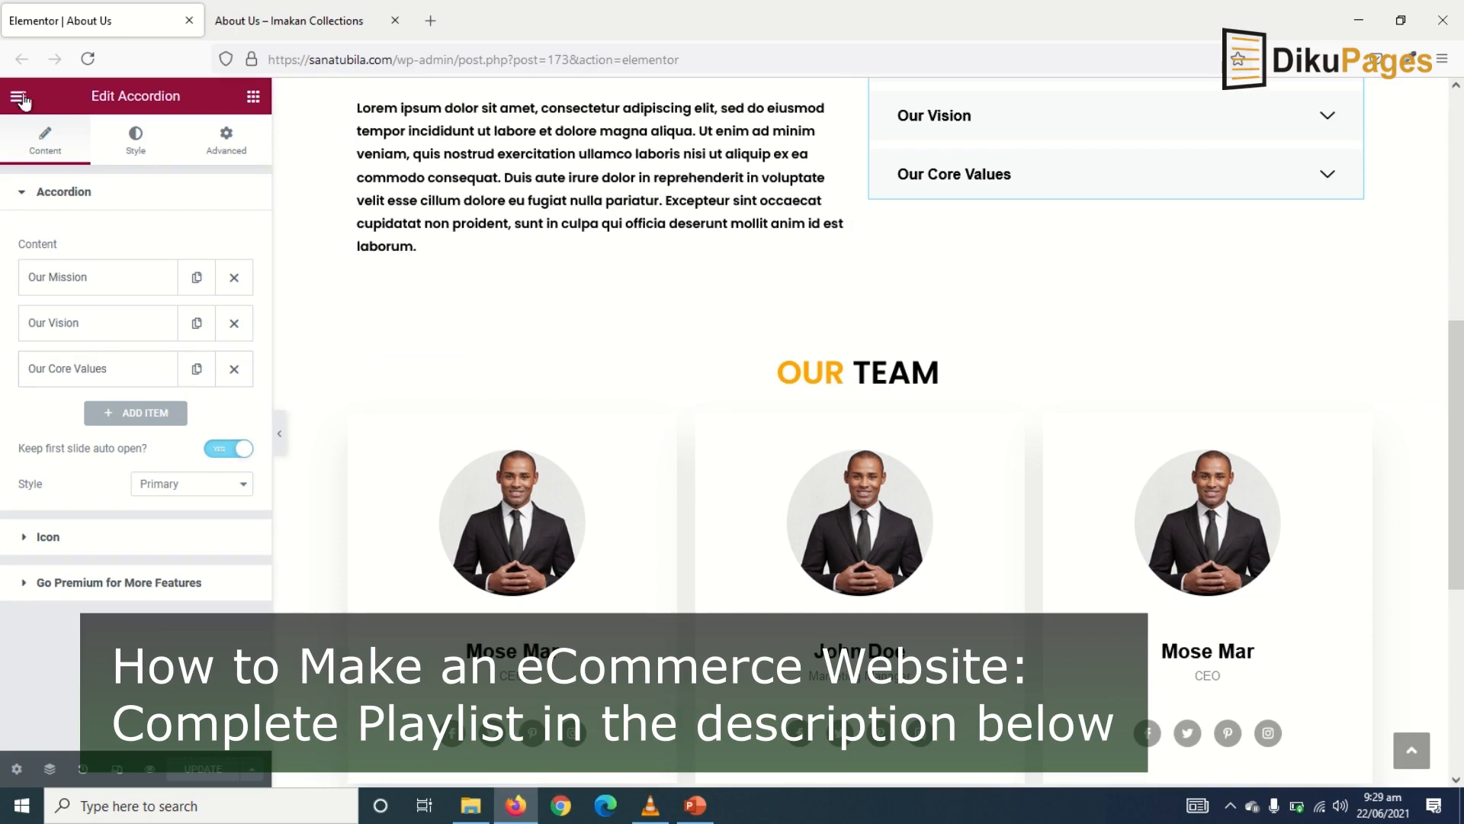
- Exit Elementor back to the About Us page in the WordPress block editor
click(17, 97)
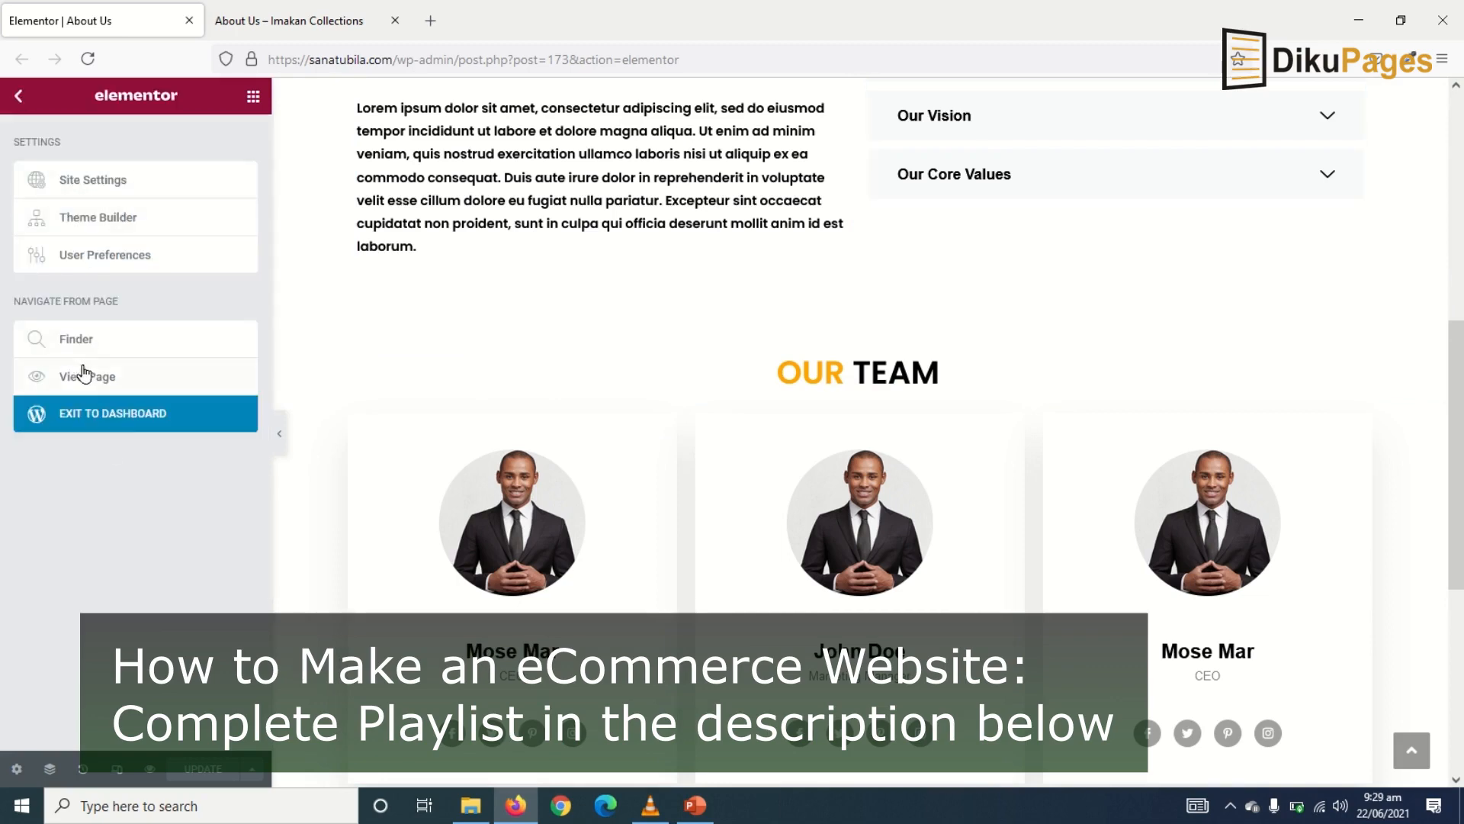
click(118, 429)
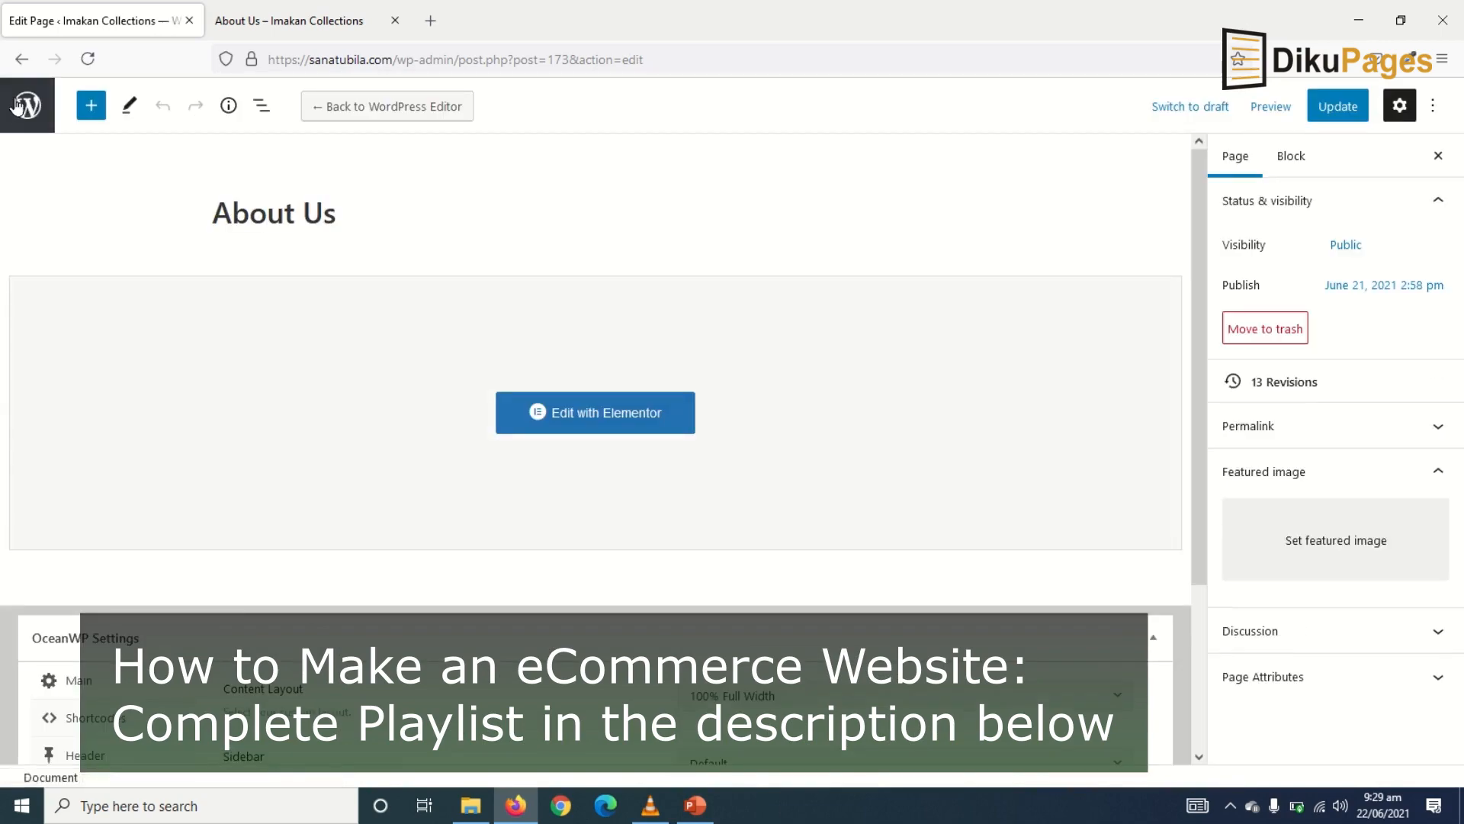
- Duplicate the About Us page from the Pages list as a draft copy
click(18, 104)
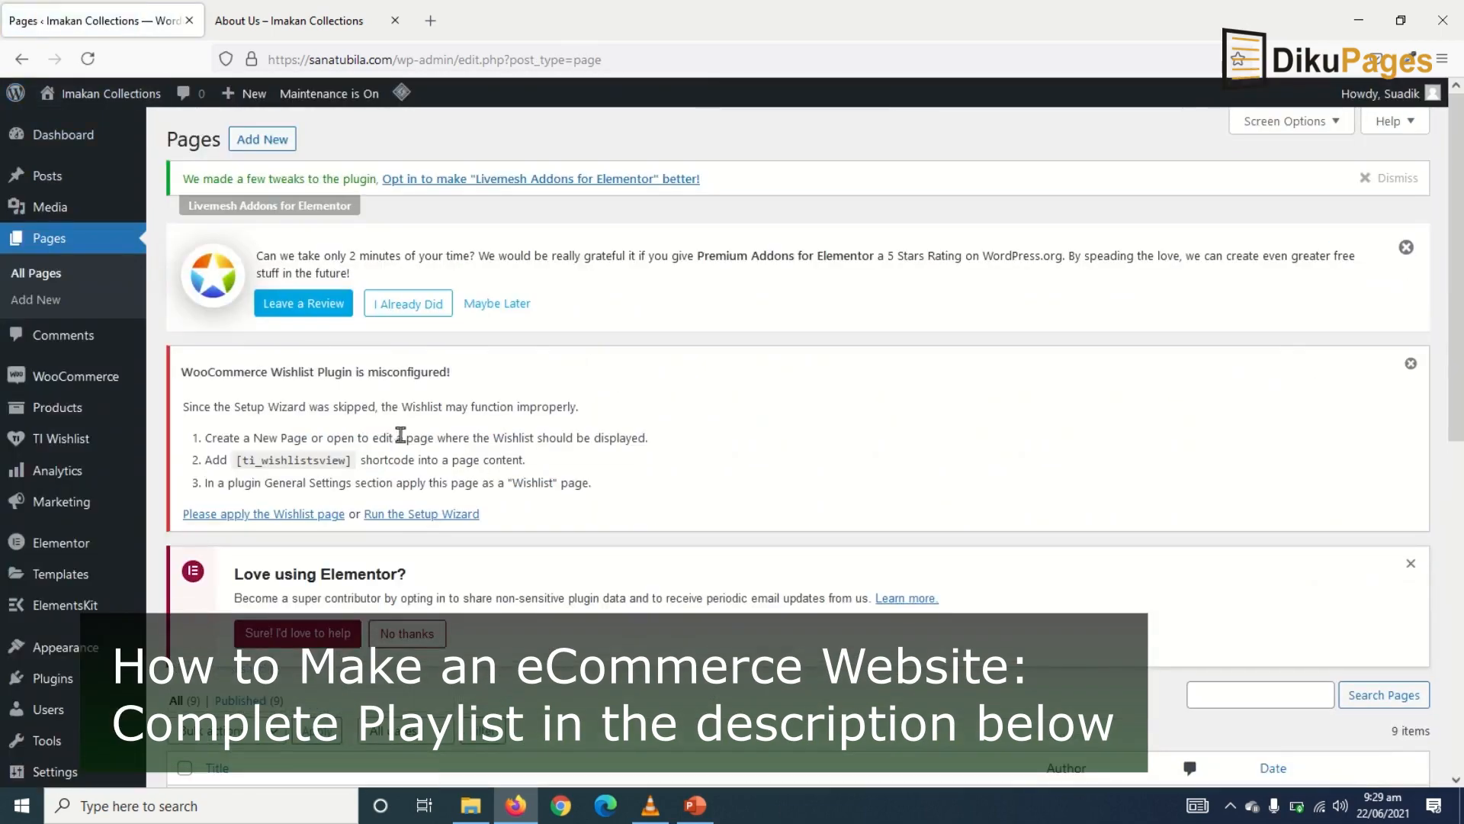
scroll(400, 433, down, 10)
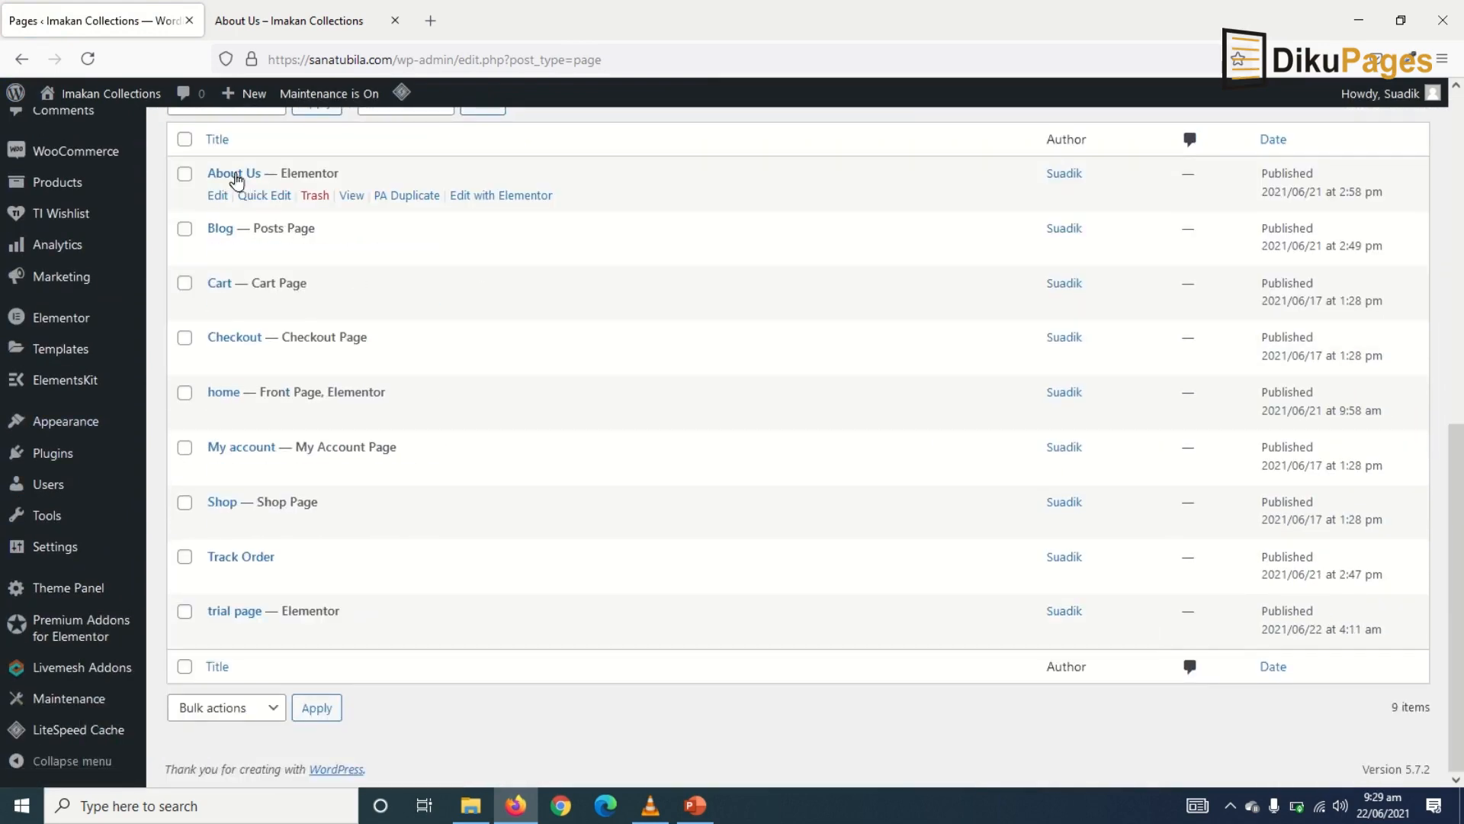
click(411, 196)
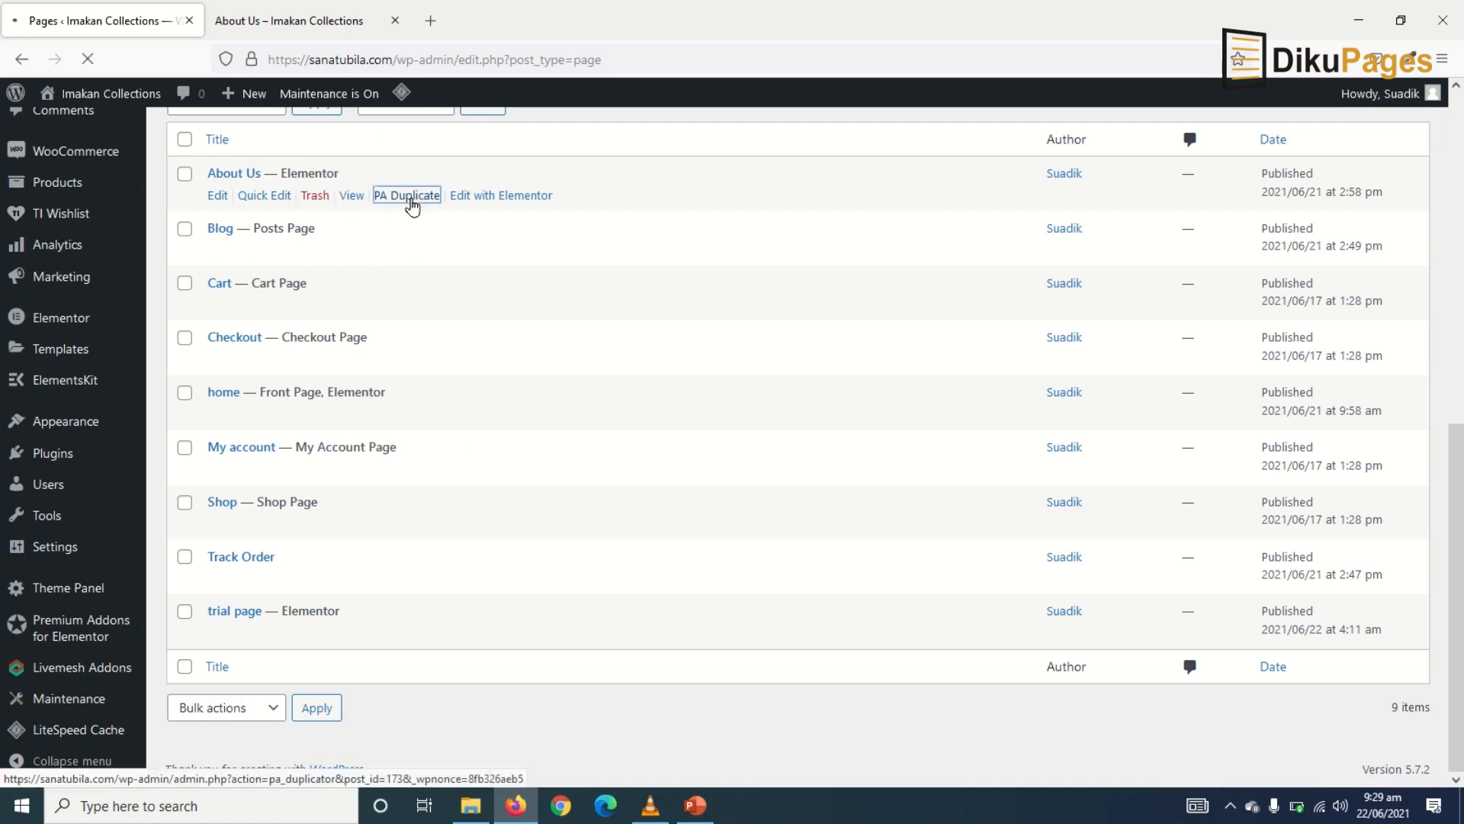
scroll(405, 492, down, 4)
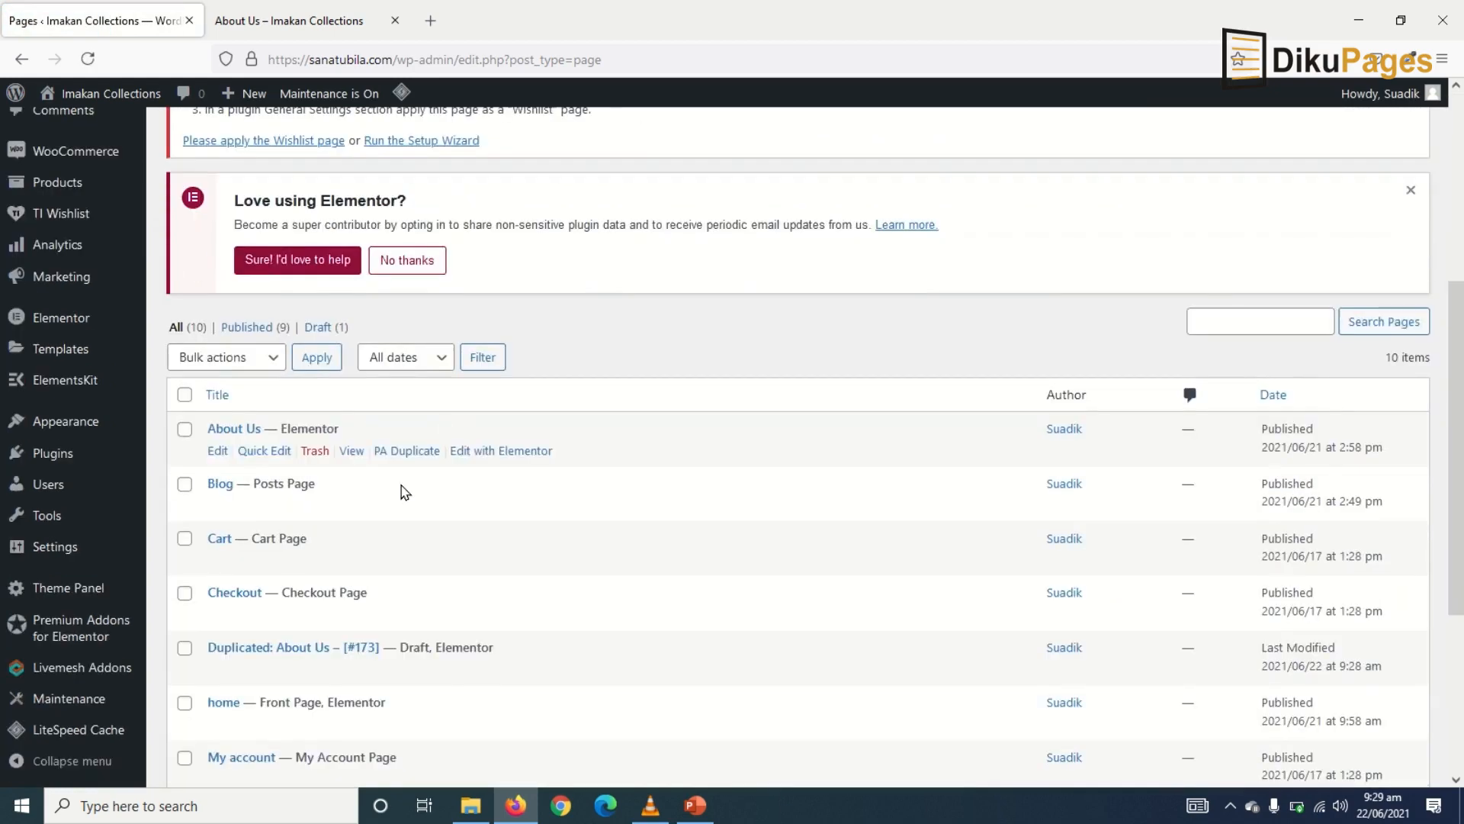
scroll(385, 416, down, 3)
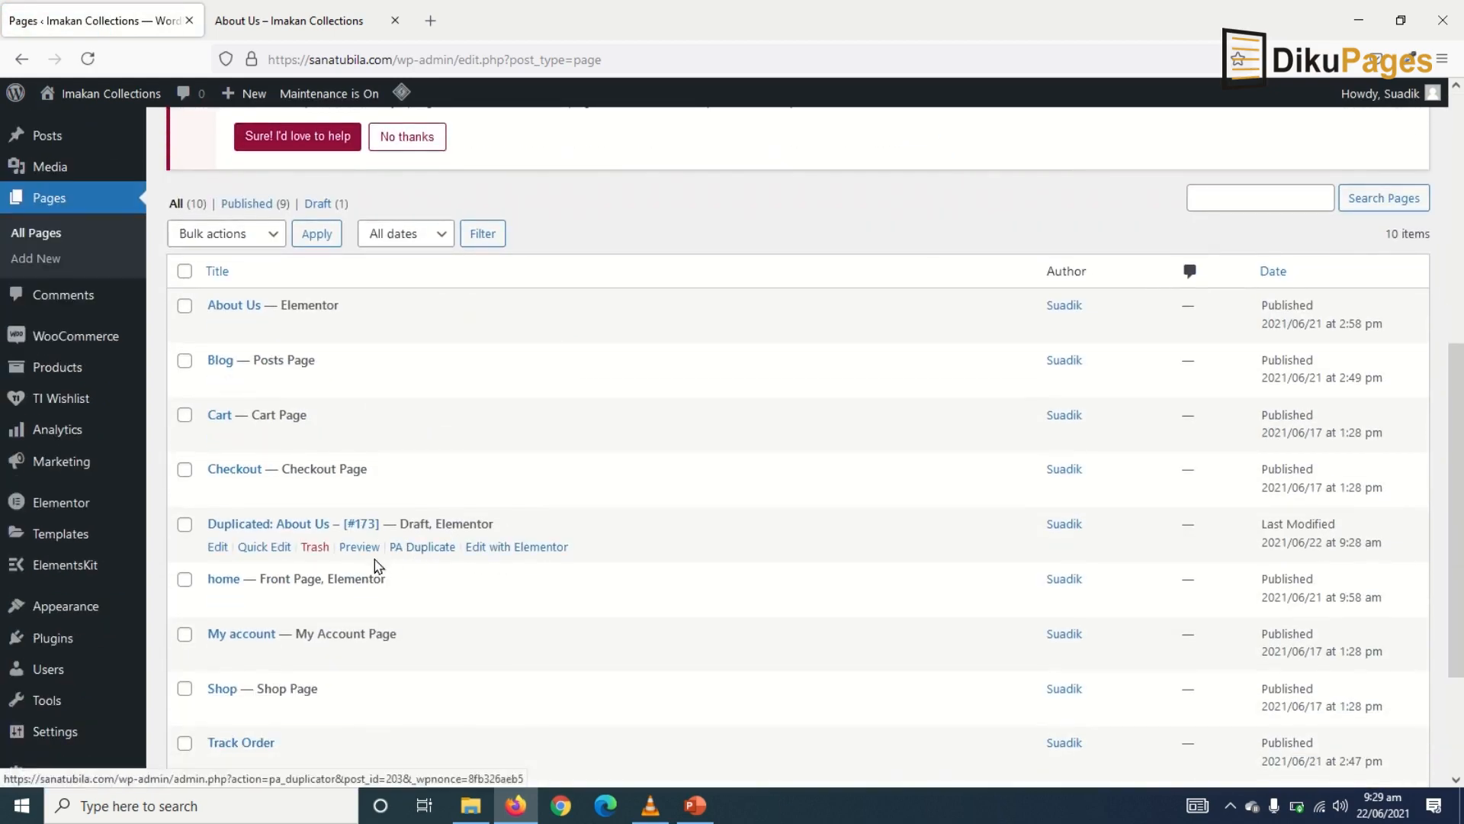
- Rename the duplicate to 'Contact Us', set it to Published, and edit it with Elementor
click(274, 555)
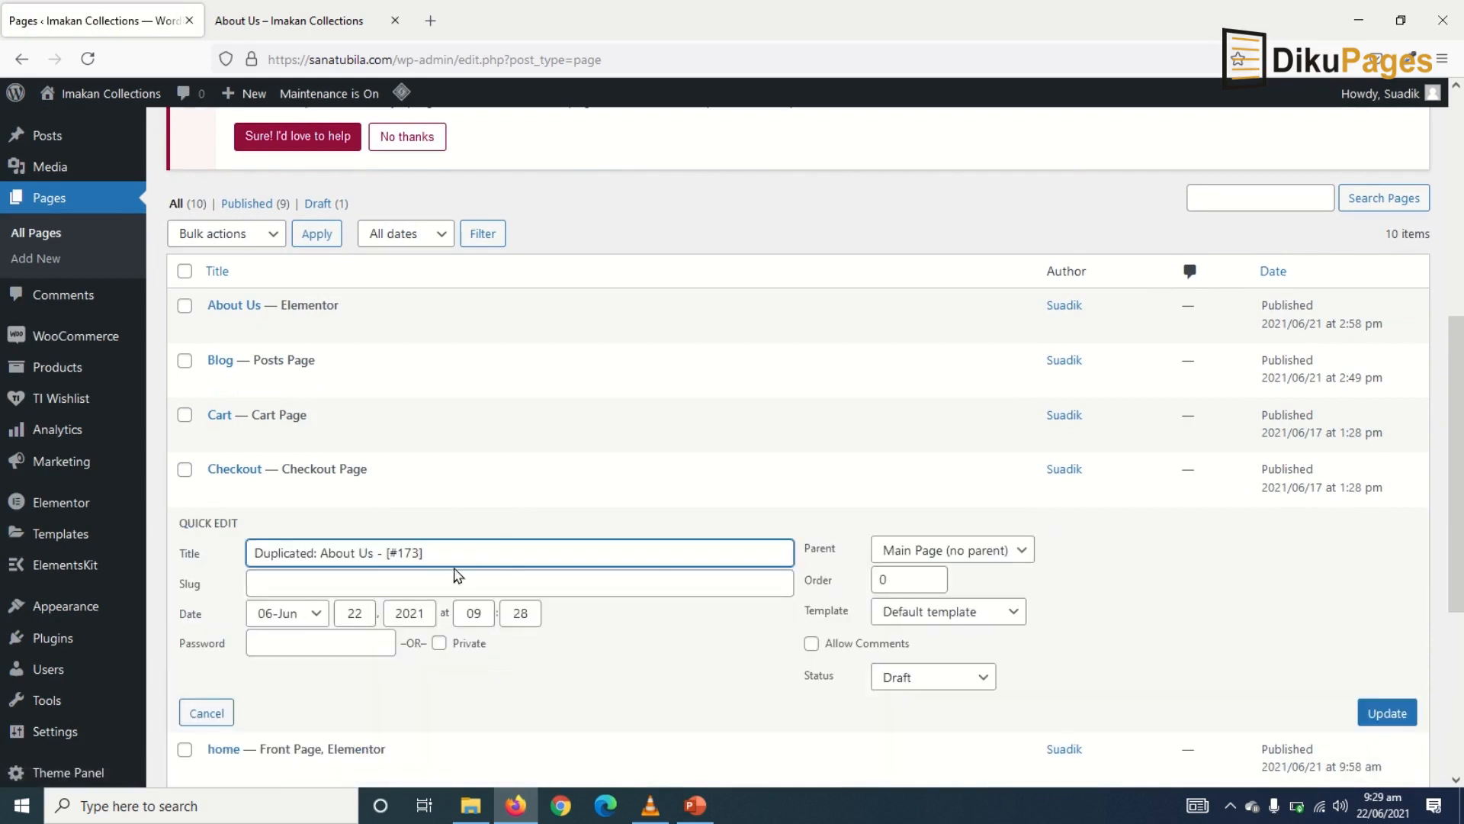
drag(495, 554, 1, 643)
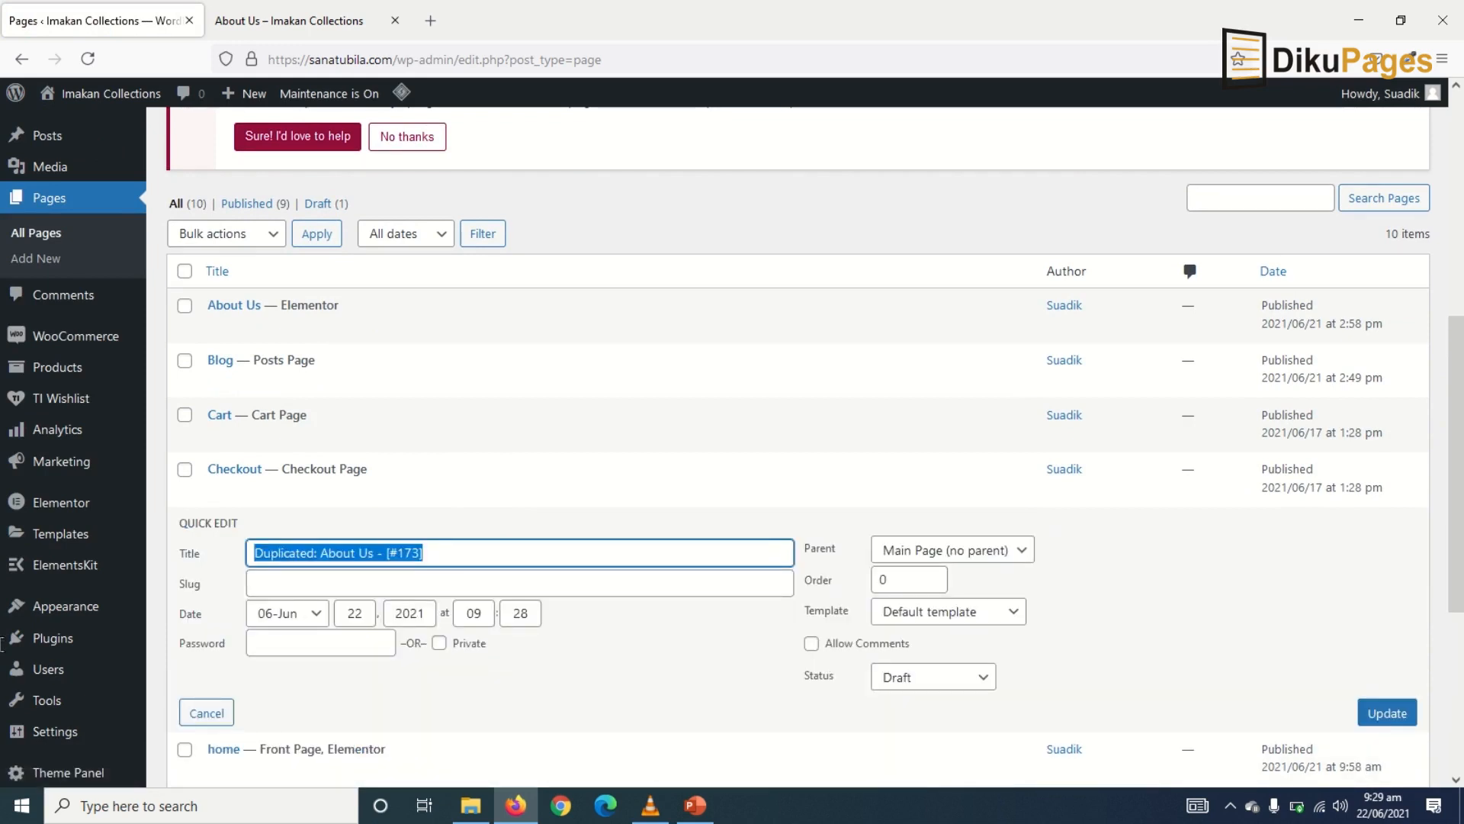
text(Contact Us)
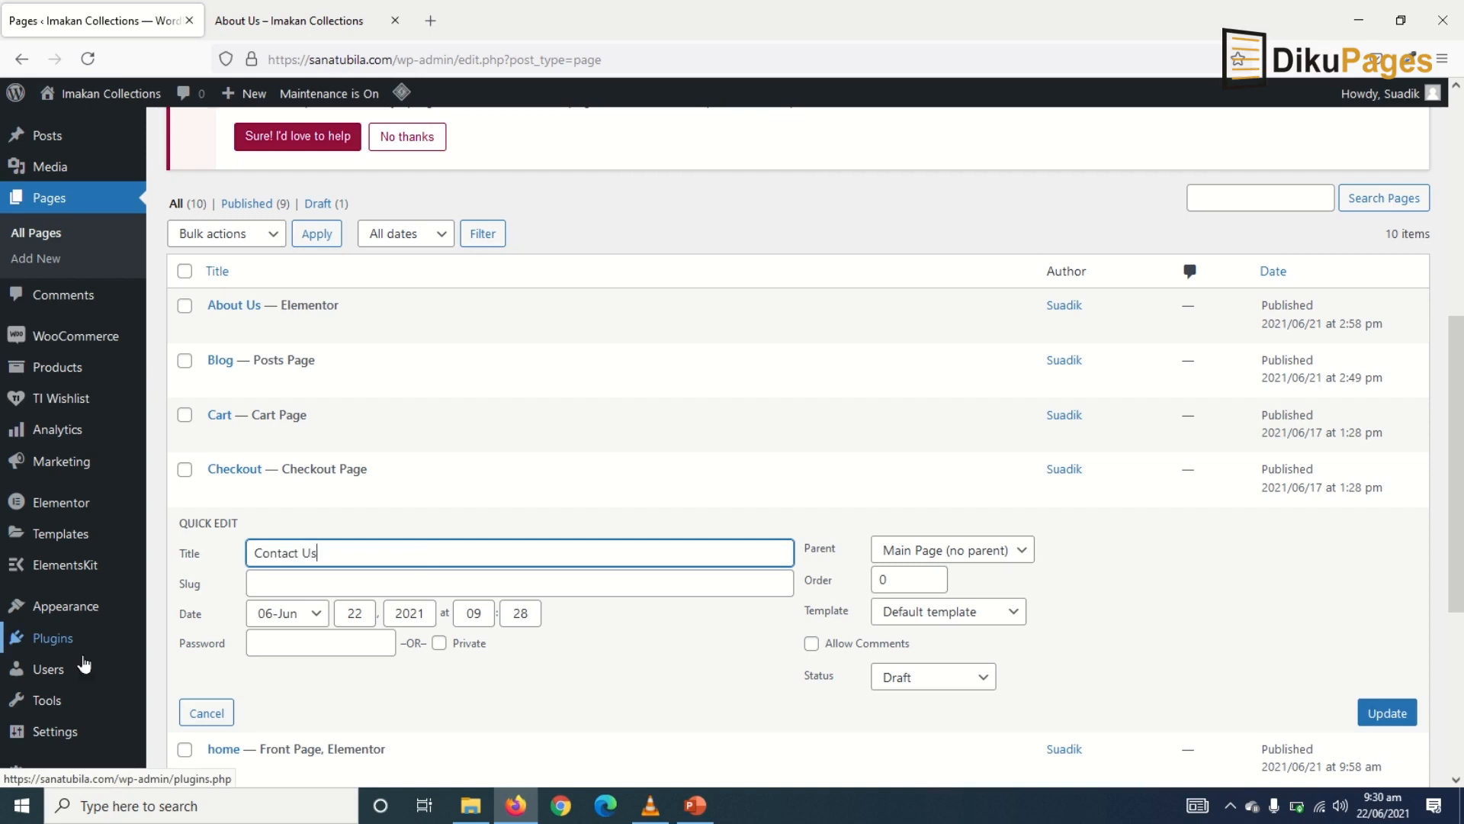
scroll(957, 689, down, 2)
click(921, 584)
click(907, 614)
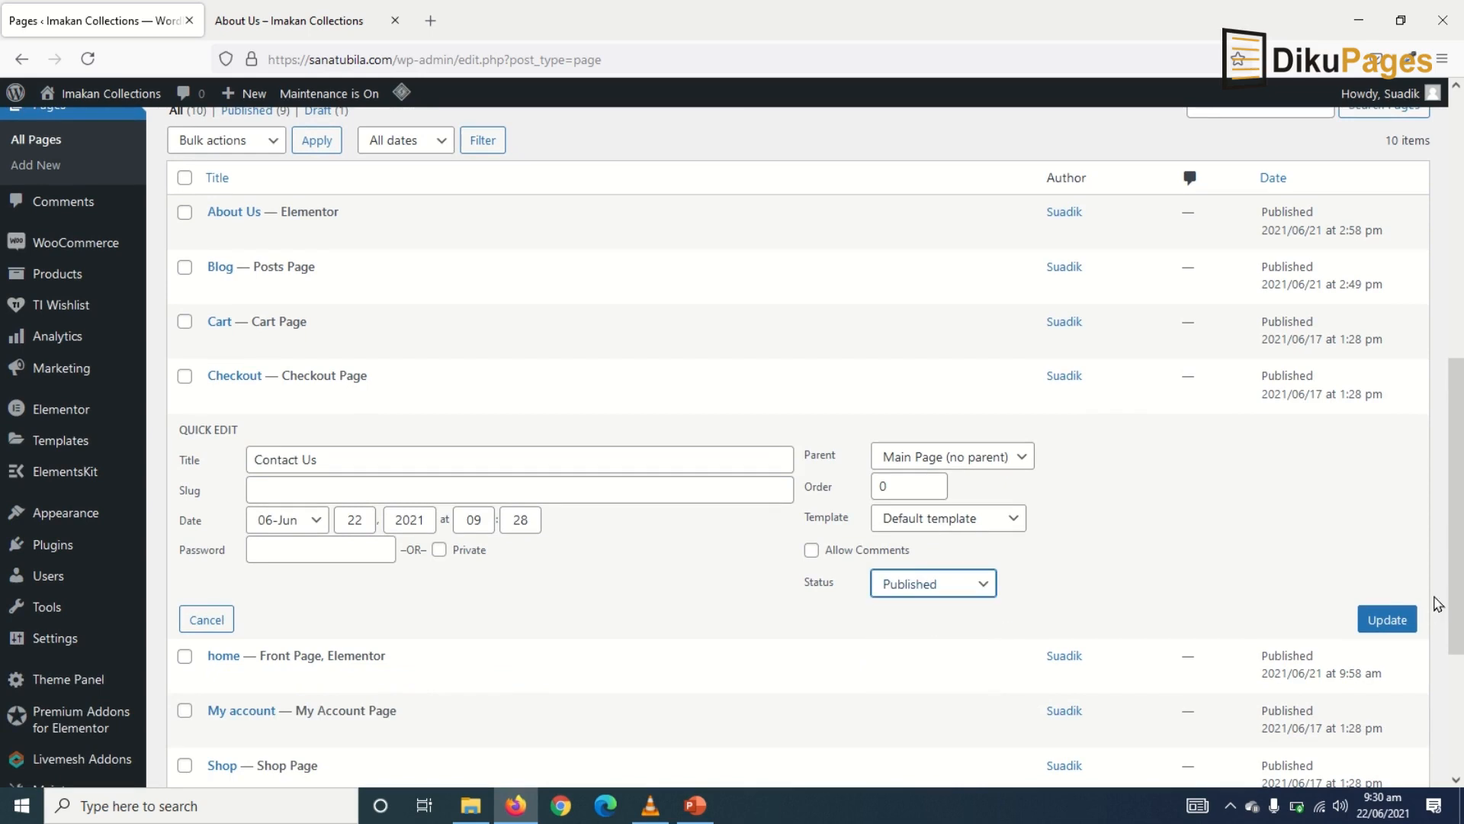
click(1387, 619)
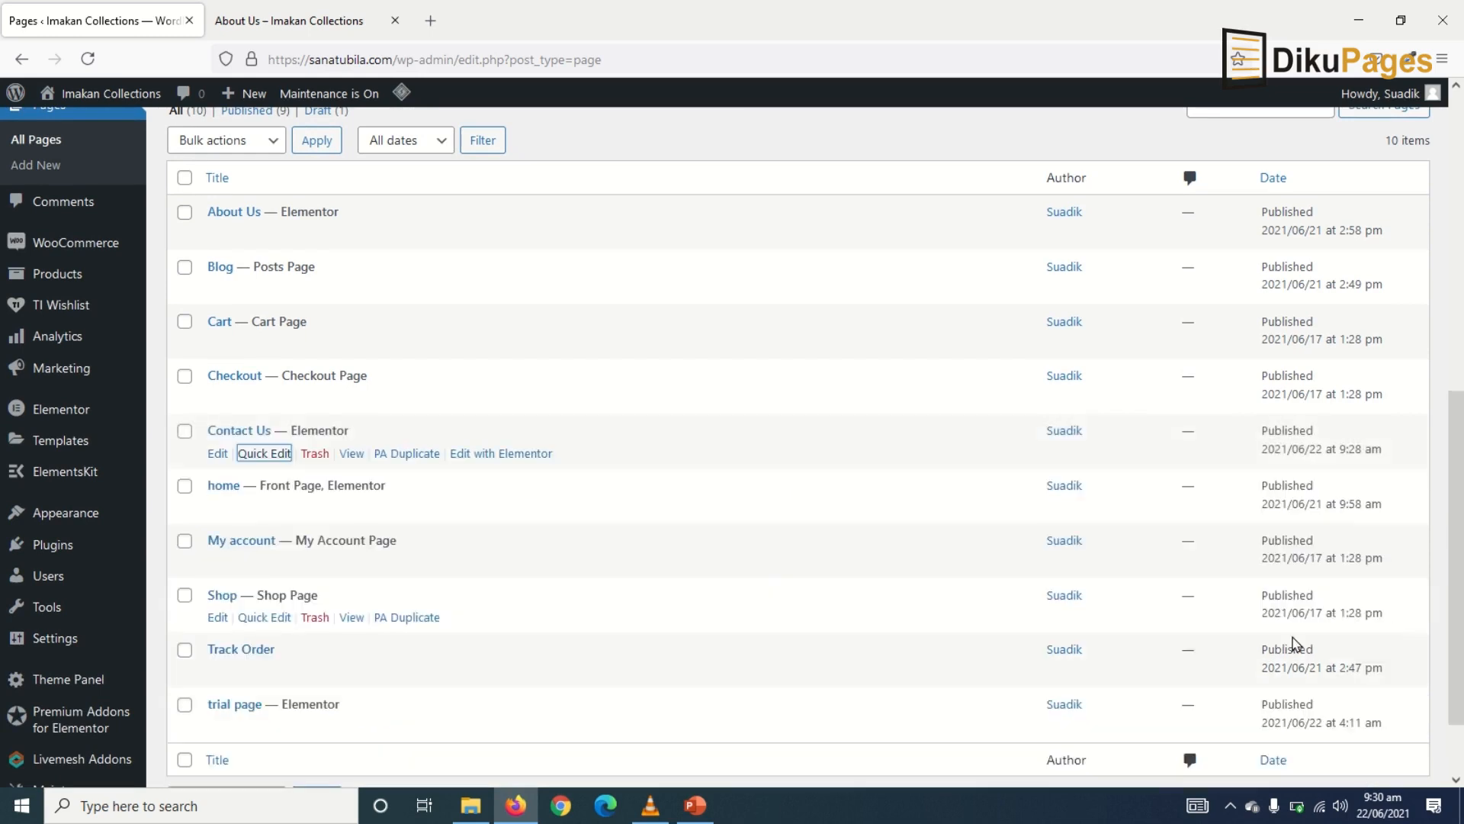
click(488, 457)
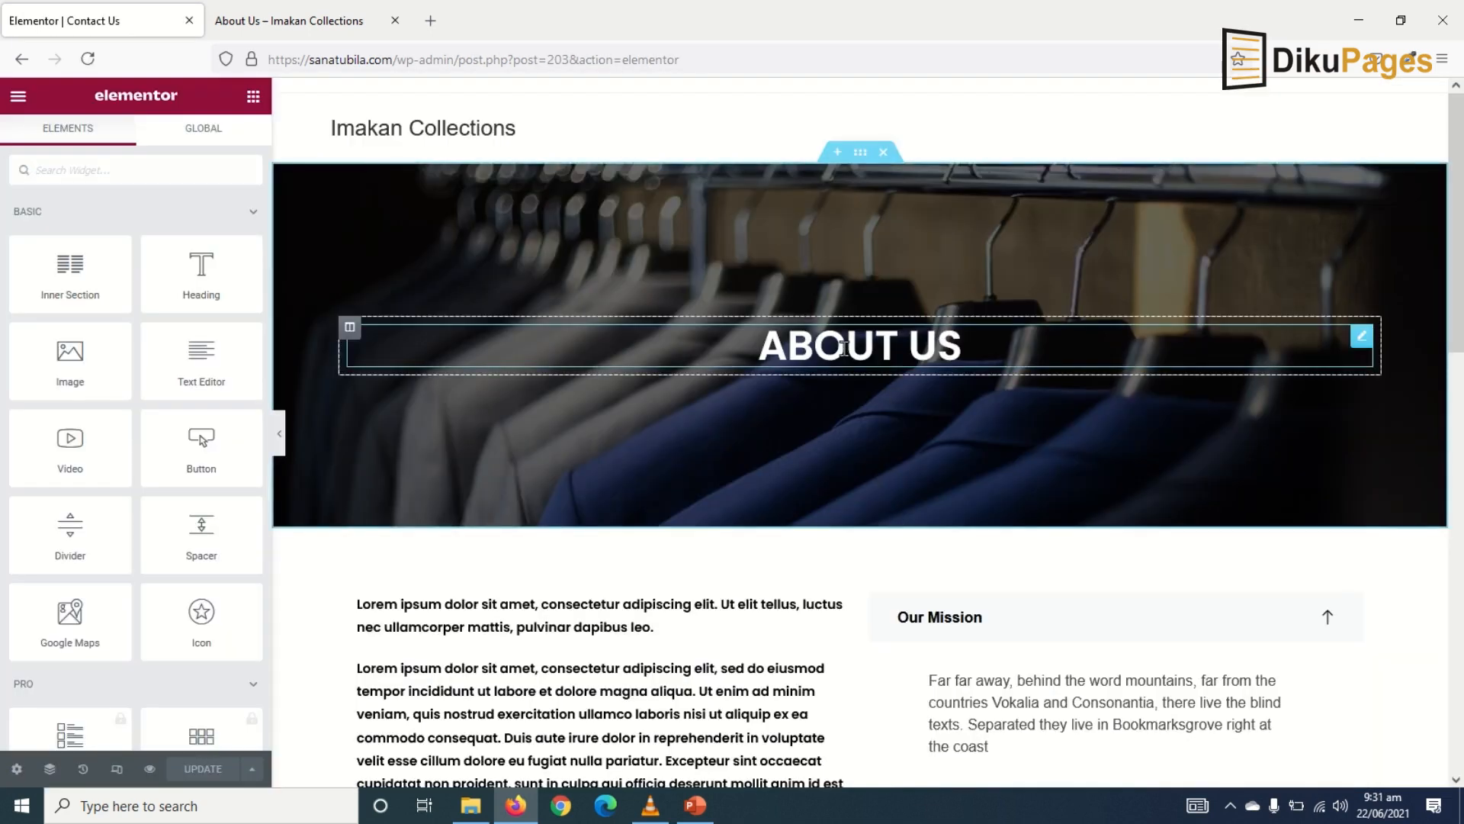
- Change the banner heading text from 'About us' to 'Contact us'
click(840, 348)
double_click(36, 257)
text(C)
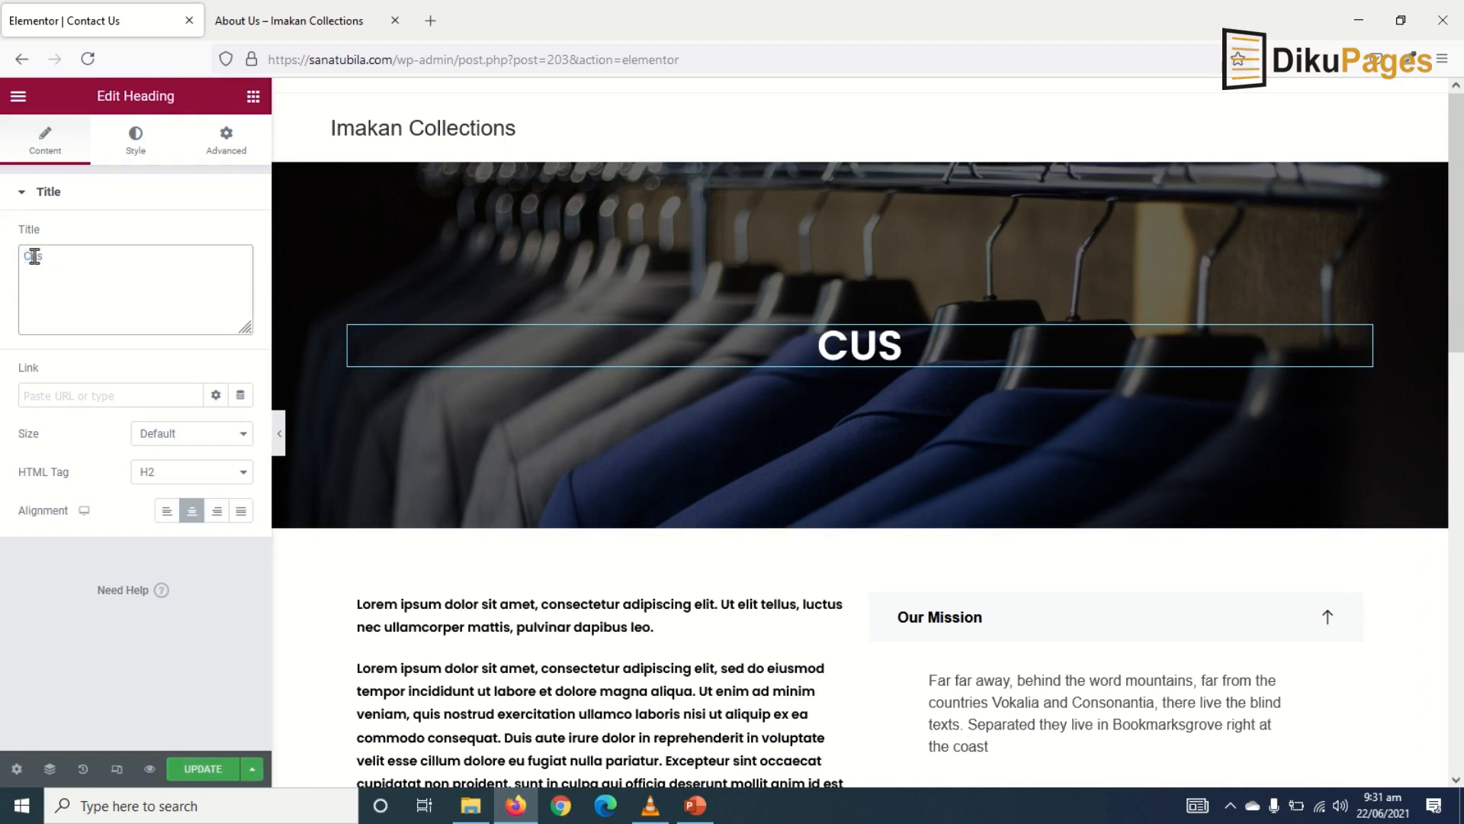
text(ontac)
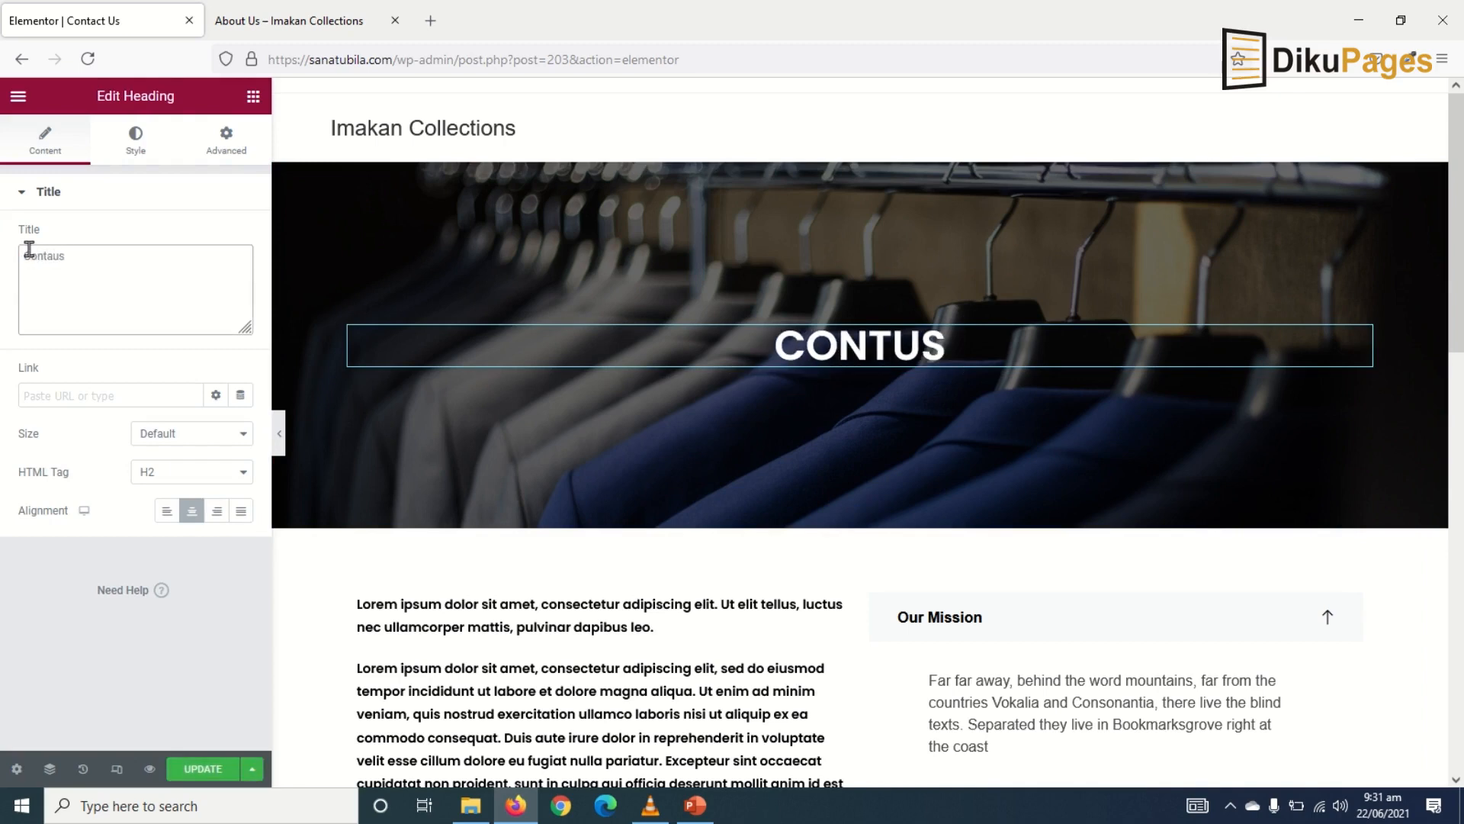
text(t)
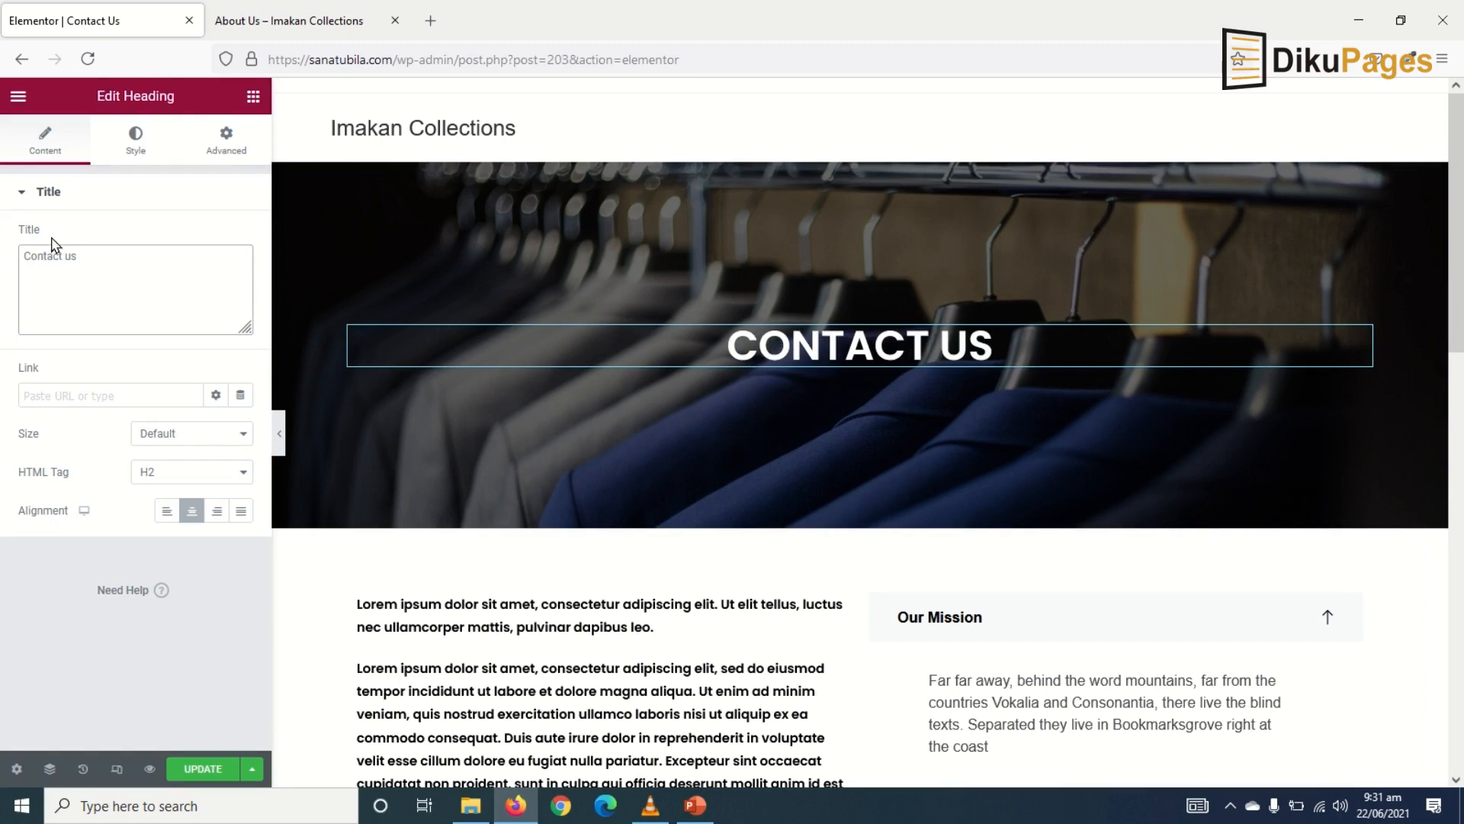
scroll(1111, 761, down, 5)
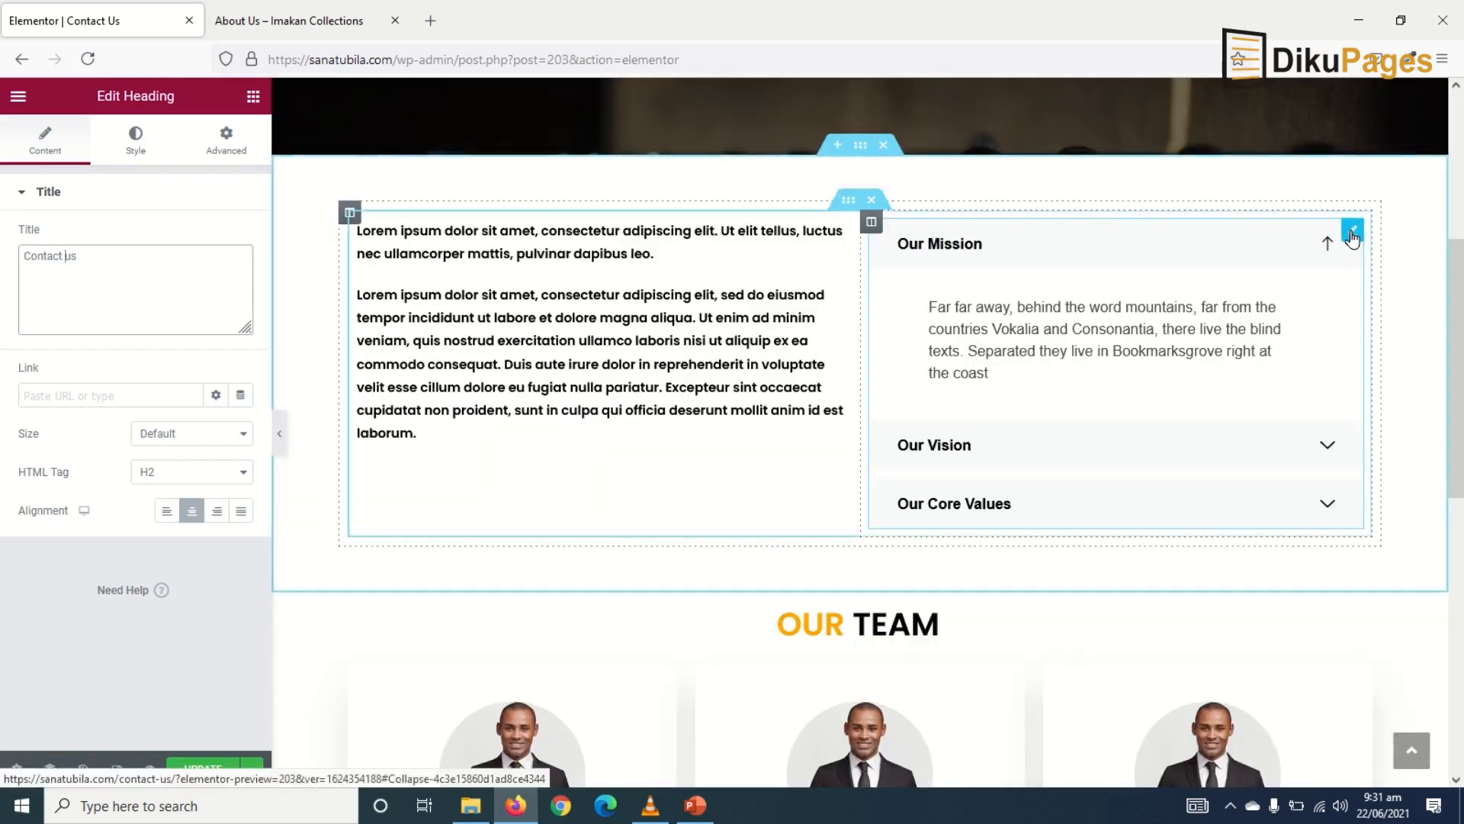
- Delete the accordion, the lorem ipsum text, the OUR TEAM heading section and the team cards section
right_click(1352, 238)
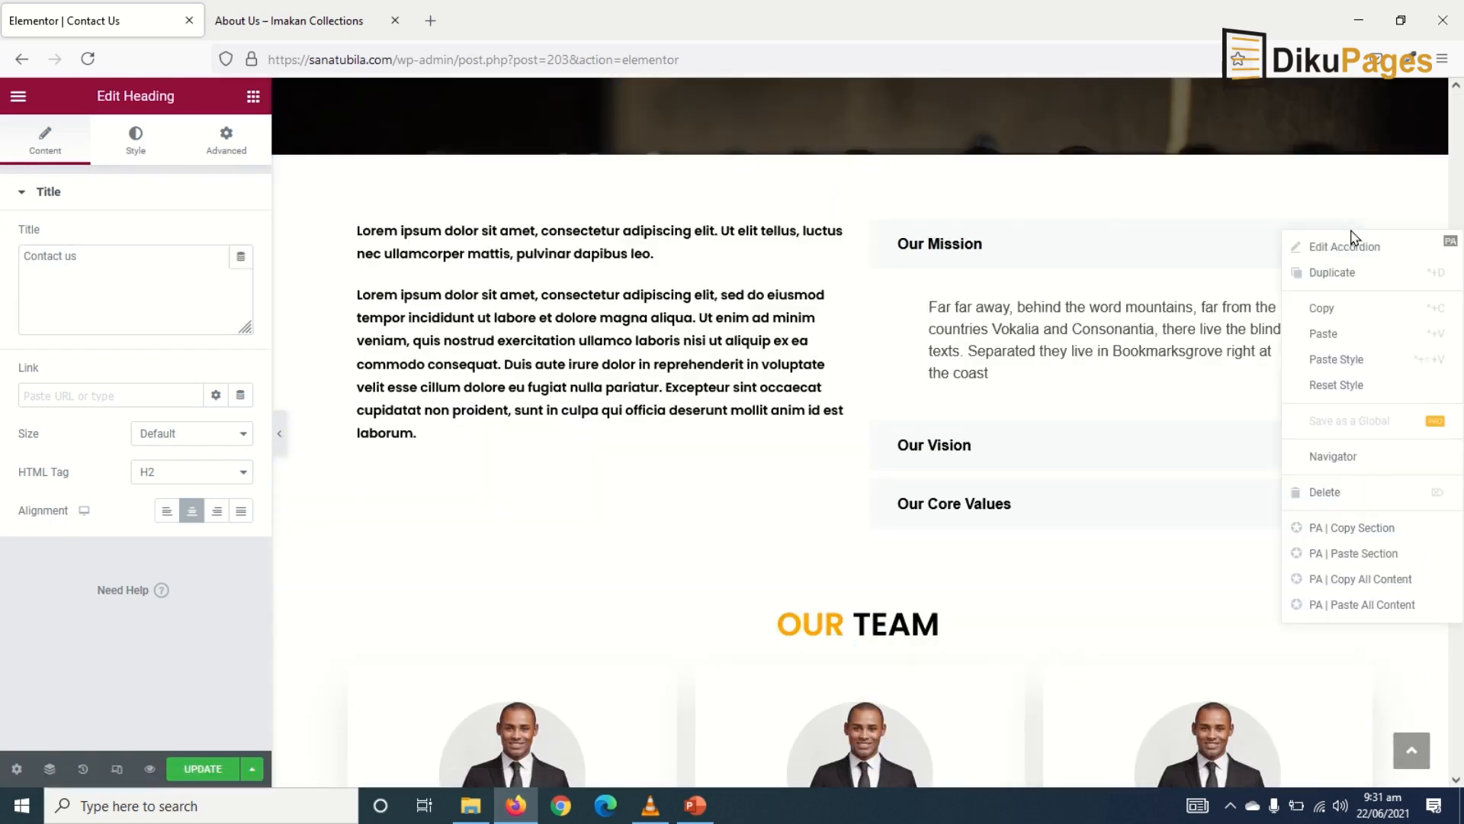
click(1346, 491)
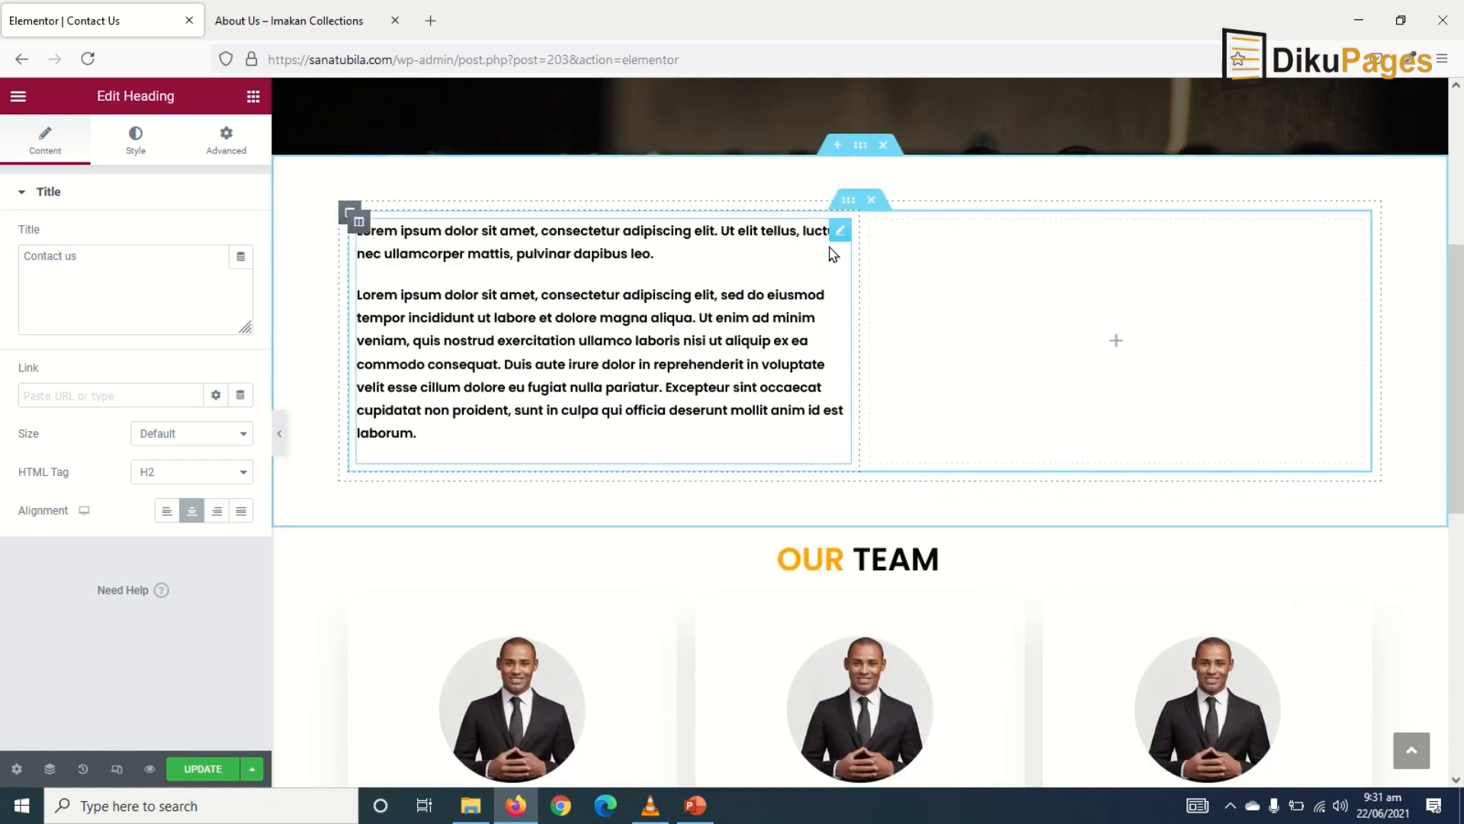
right_click(839, 231)
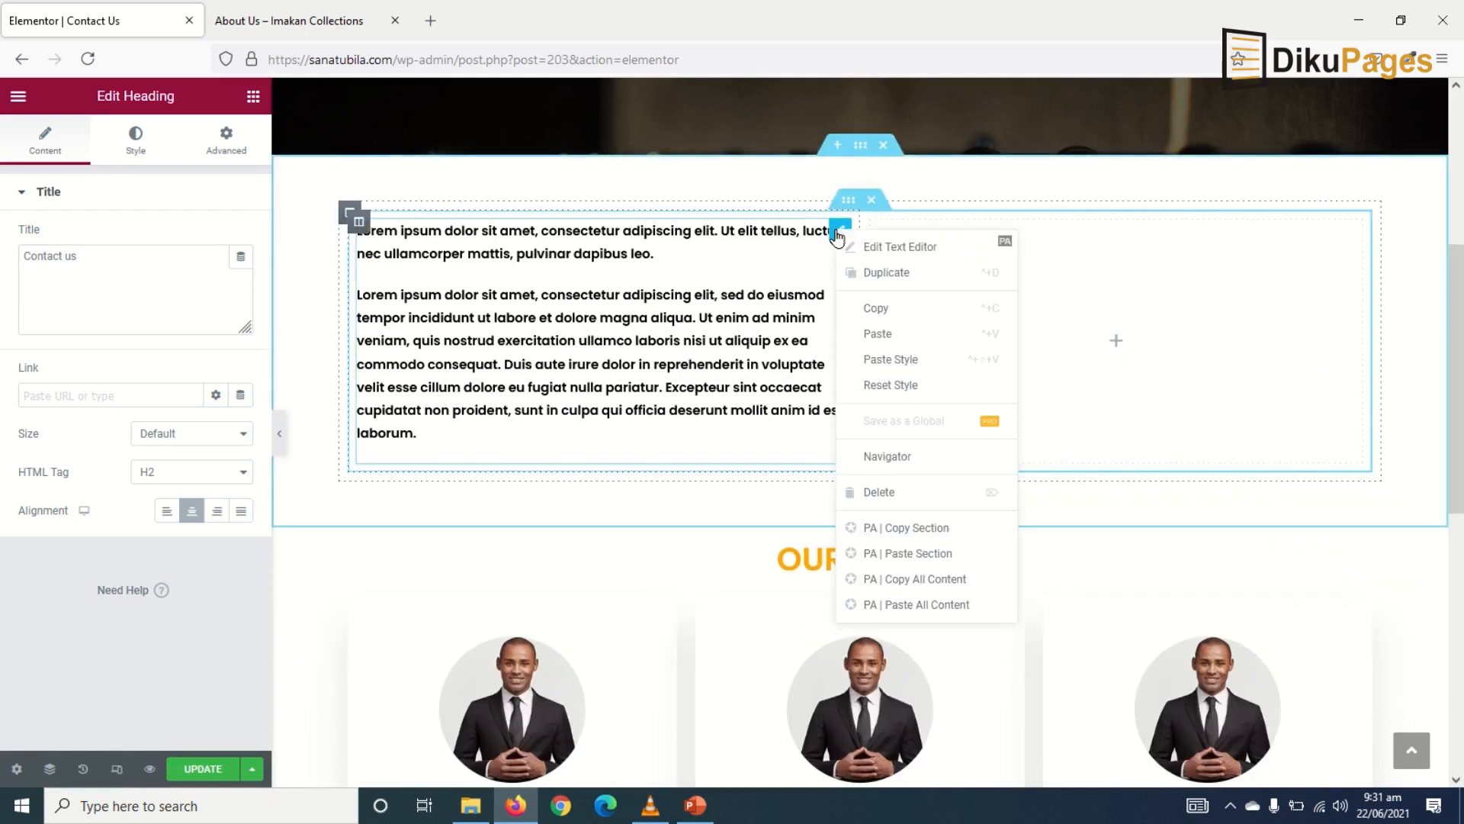
click(900, 499)
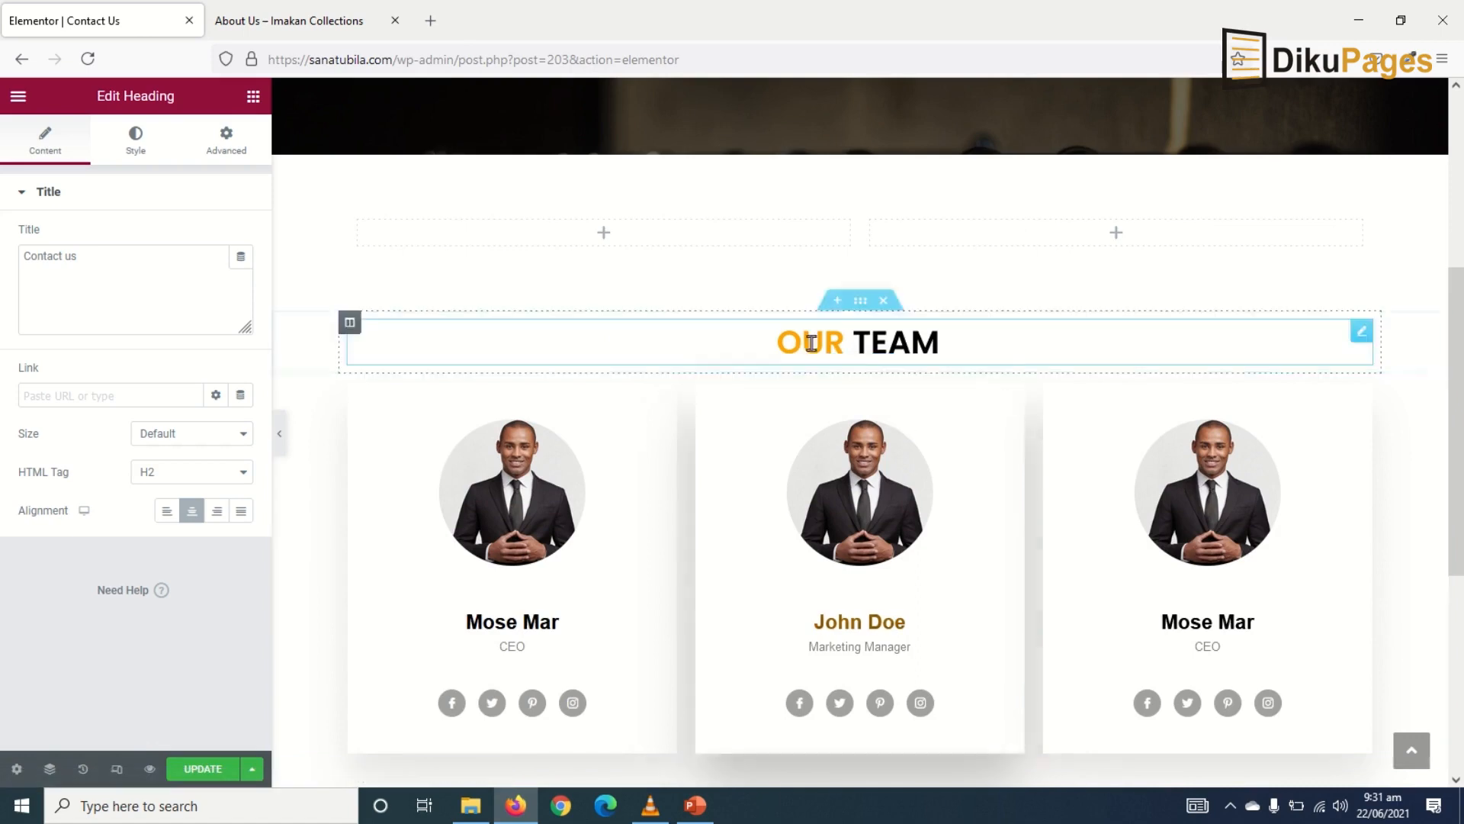
click(882, 302)
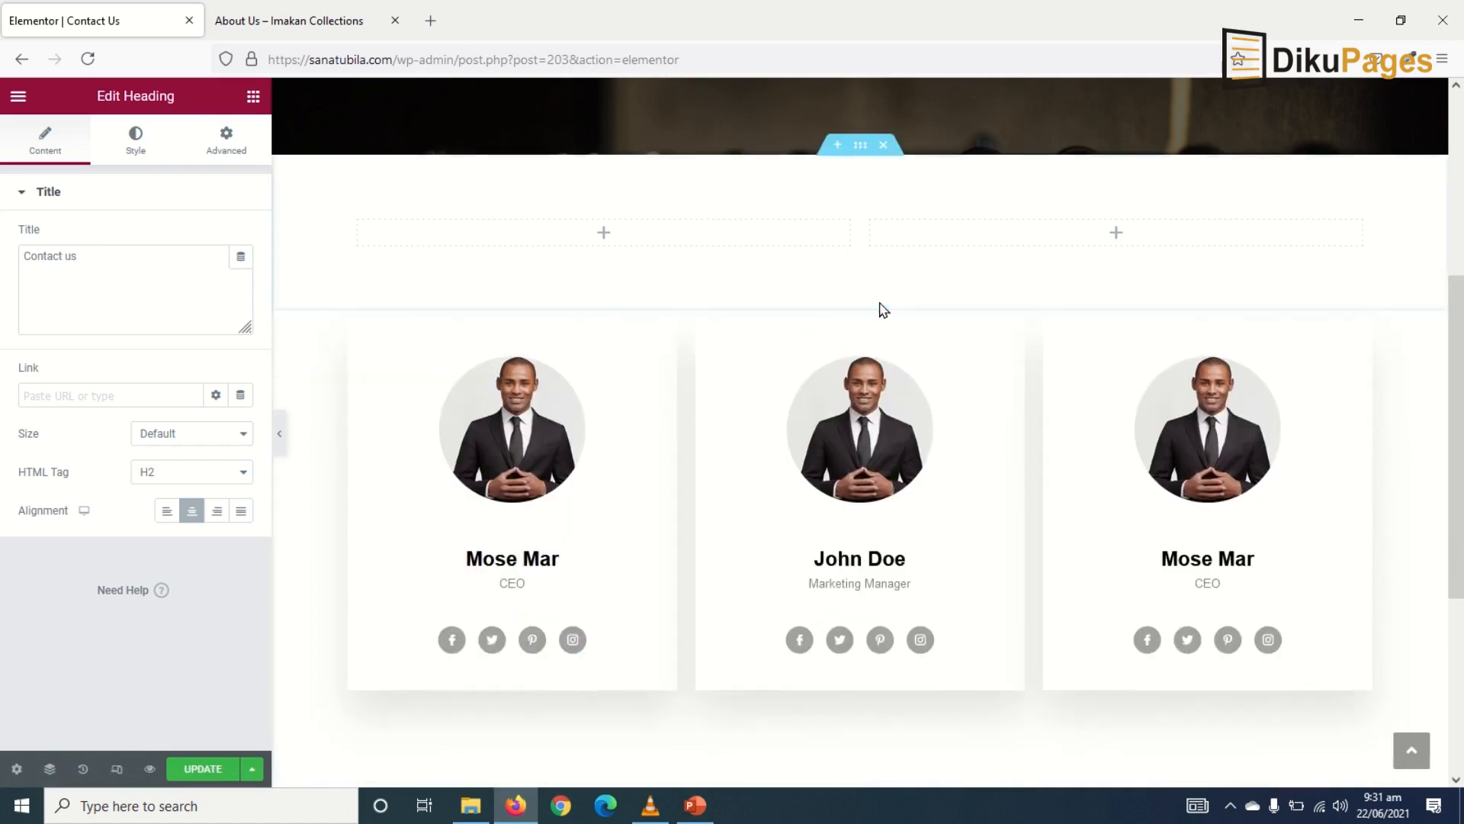
click(882, 302)
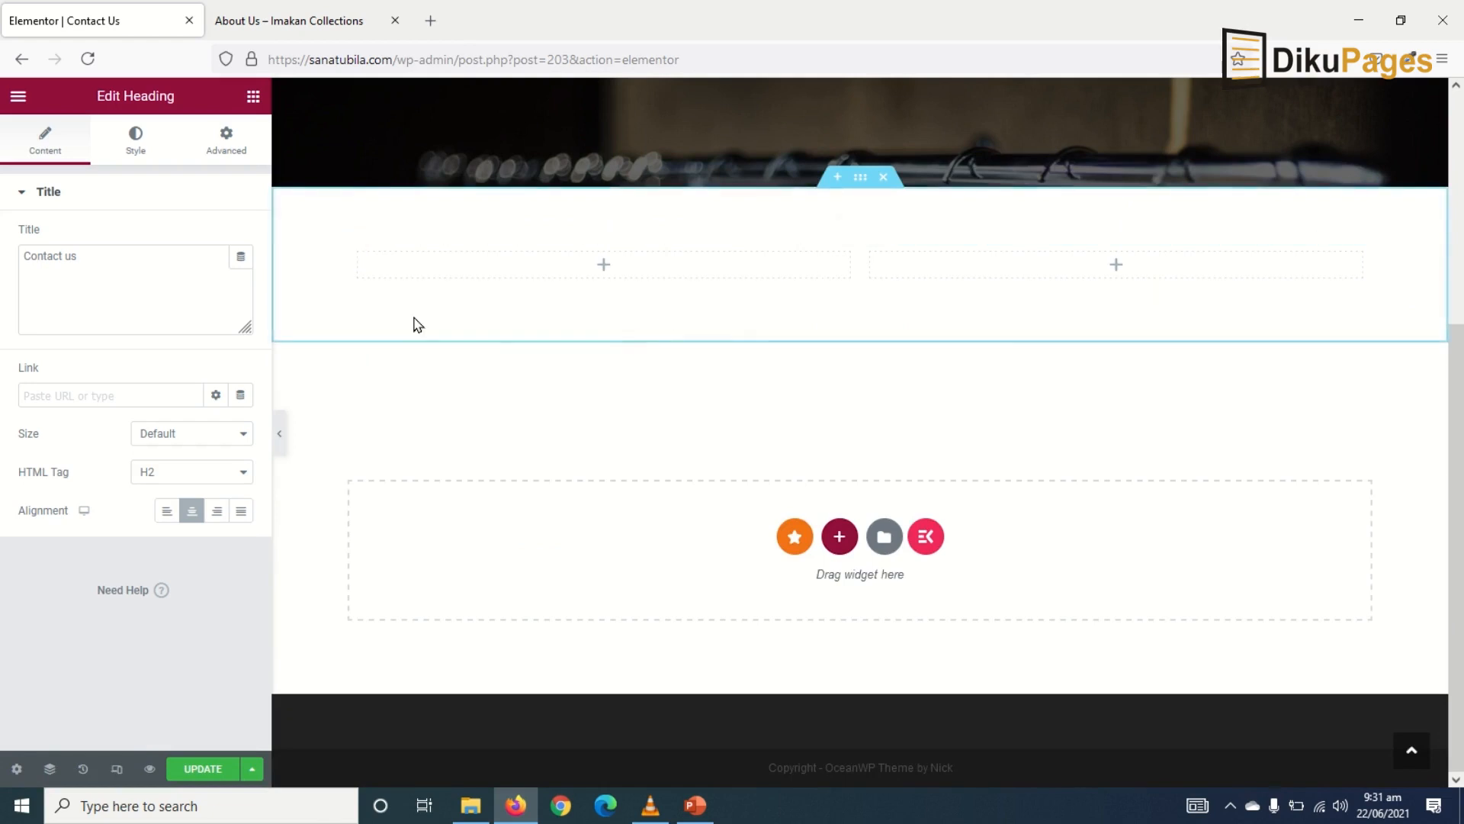
- Add a 'Get In Touch With Us' heading to the empty left column and colour it global Black
click(246, 106)
drag(202, 271, 619, 339)
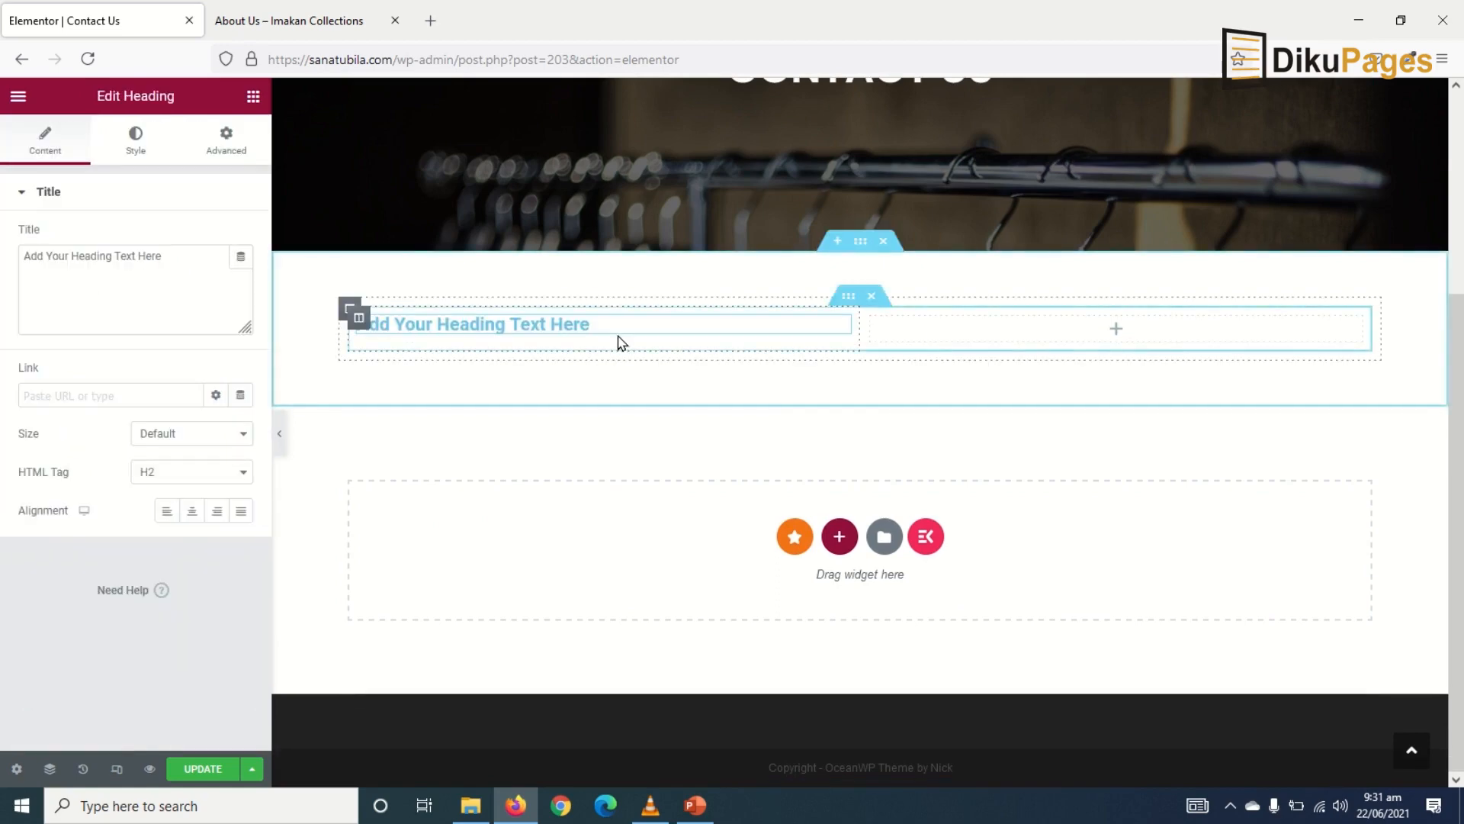
drag(180, 259, 2, 272)
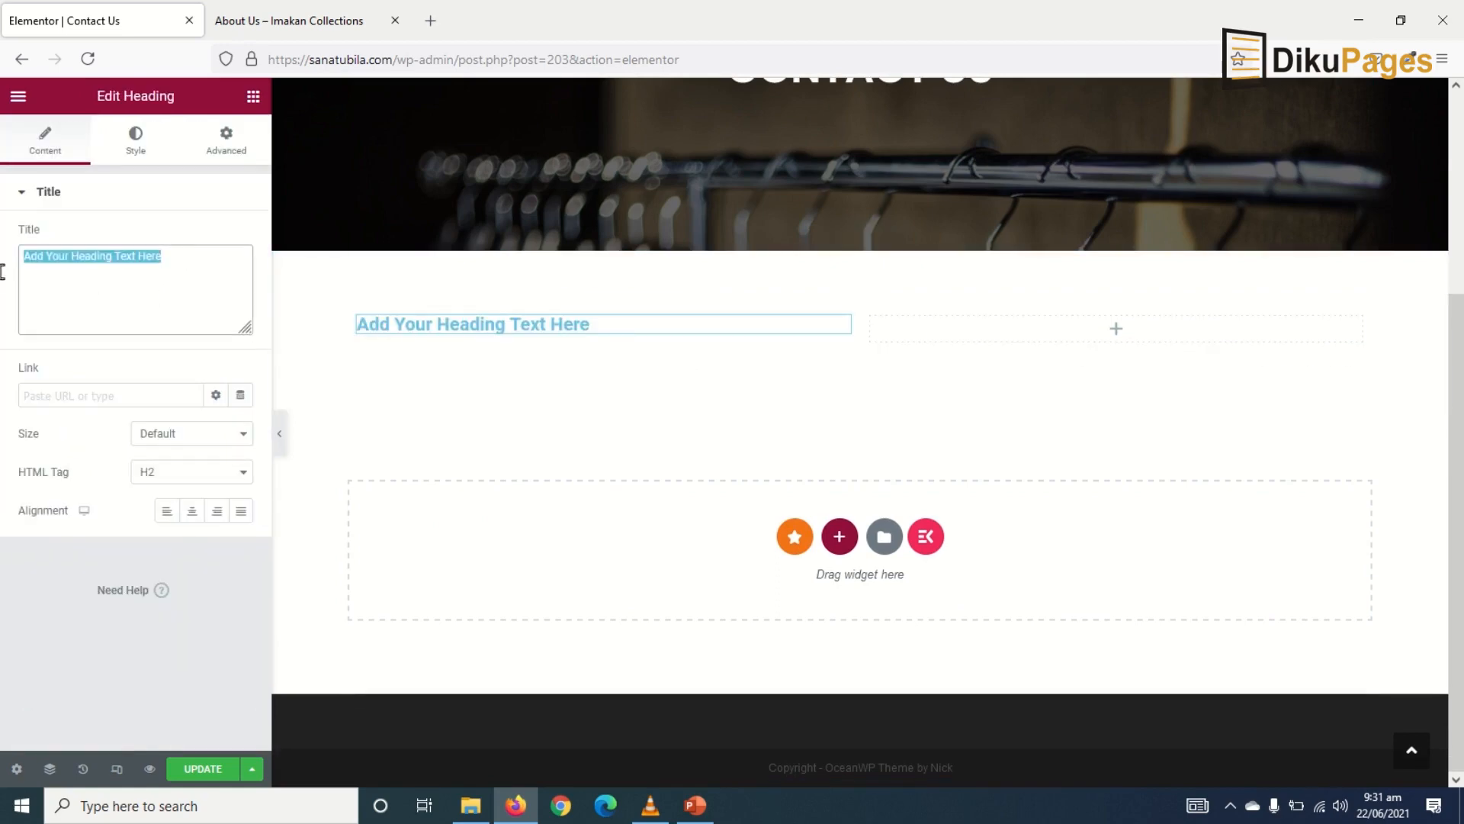
text(Ge)
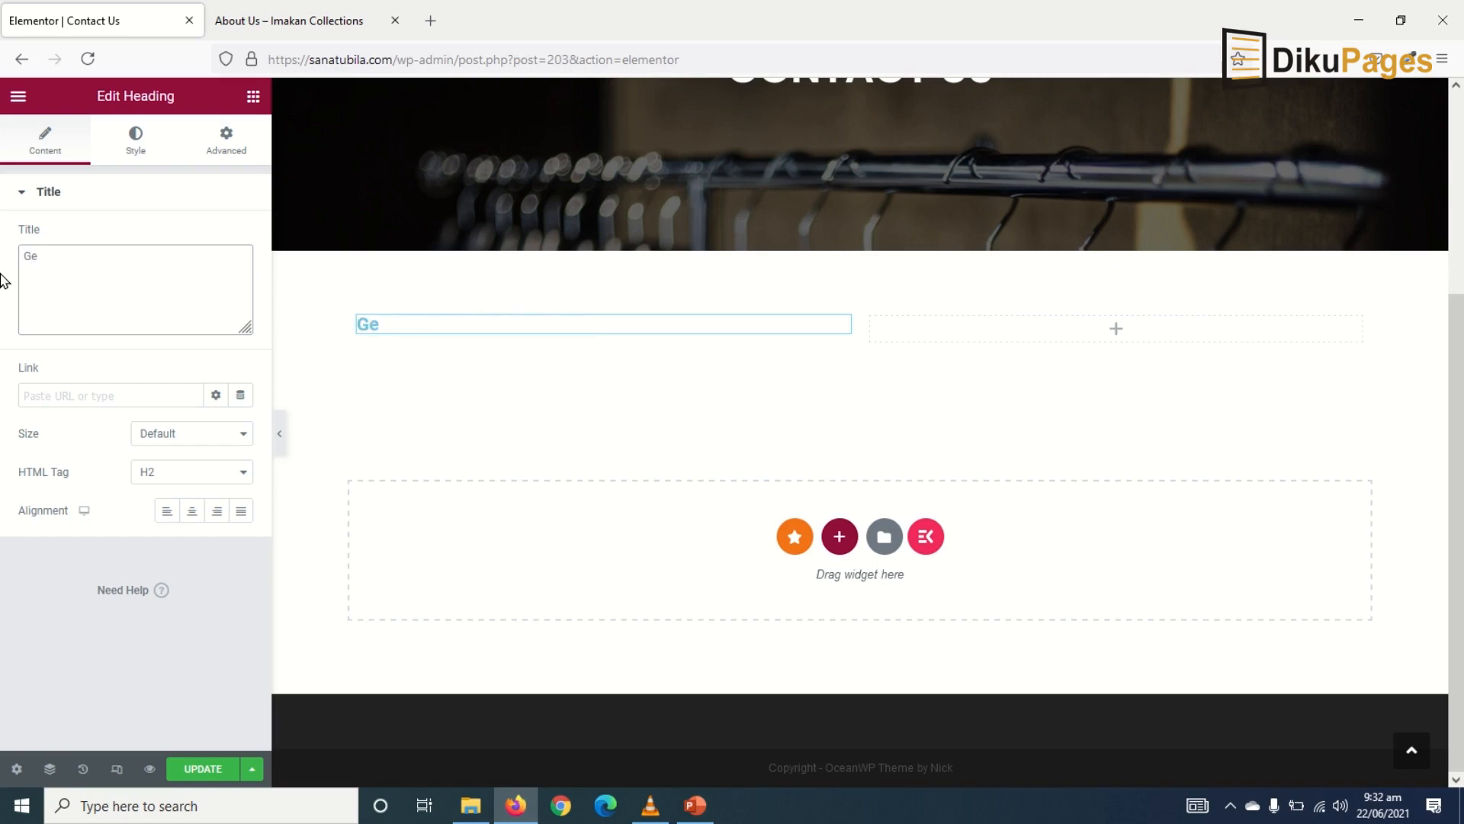
text(t In Touch With Us)
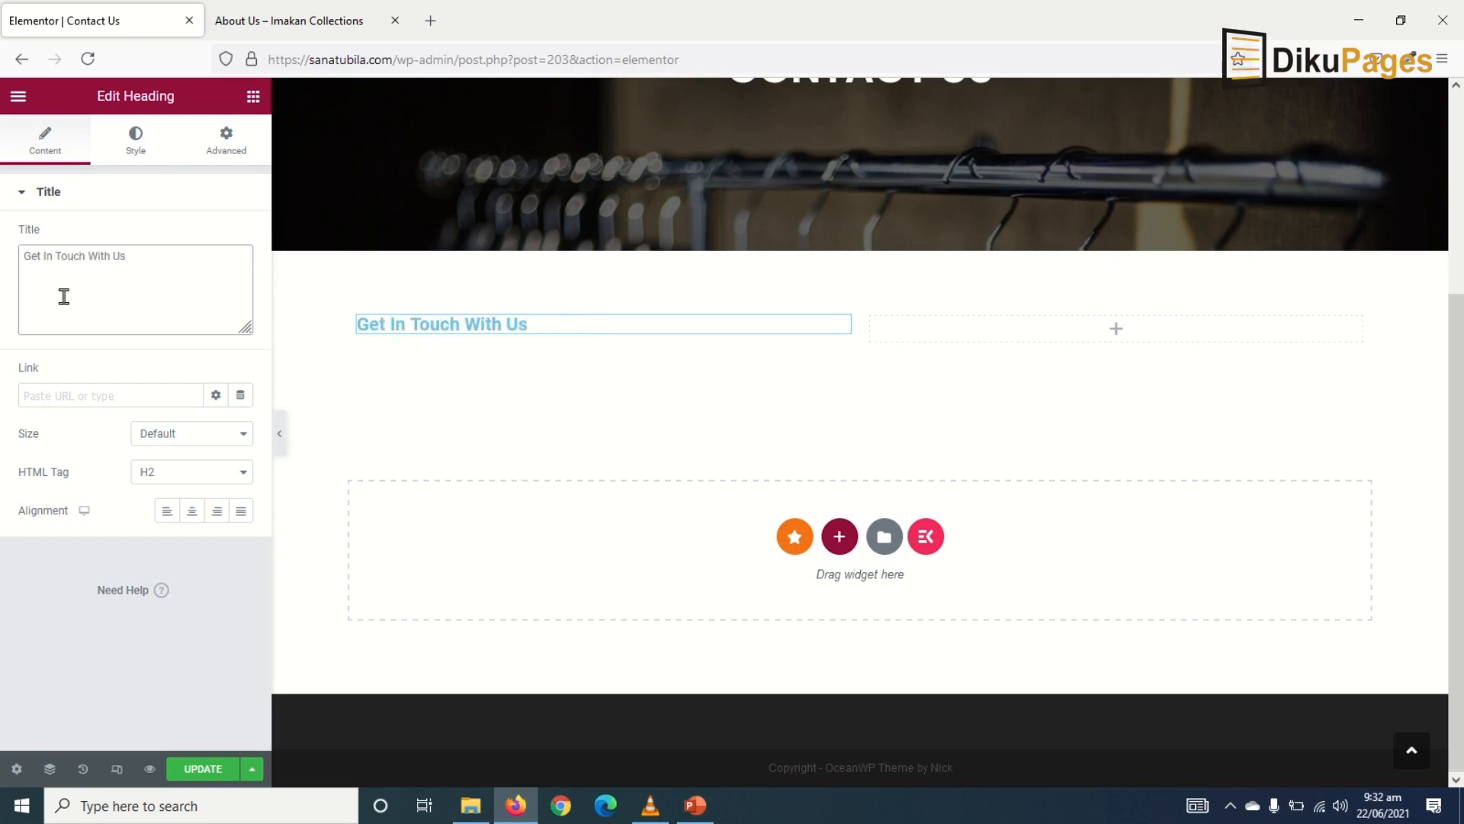
click(135, 145)
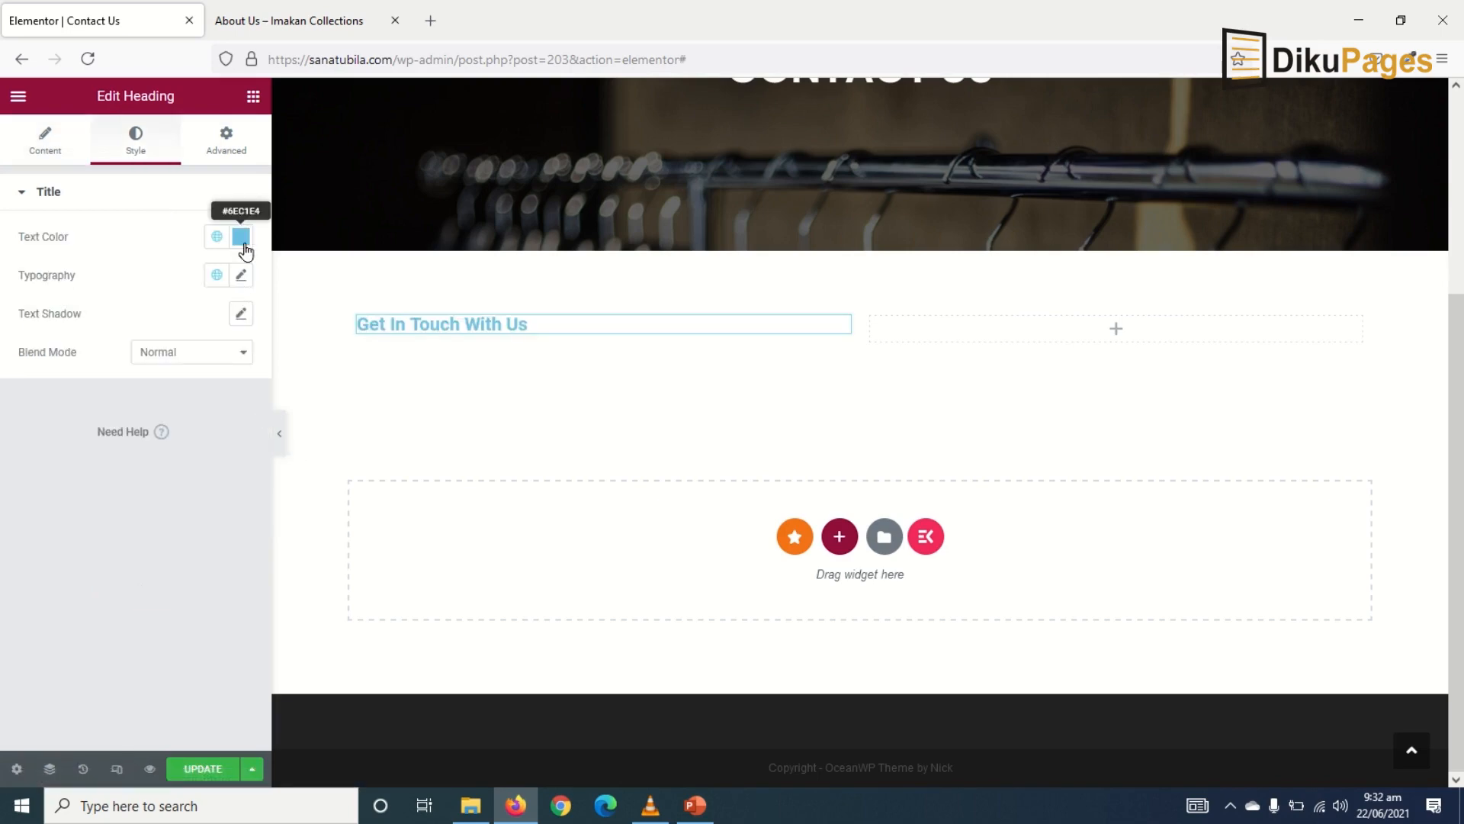
click(216, 236)
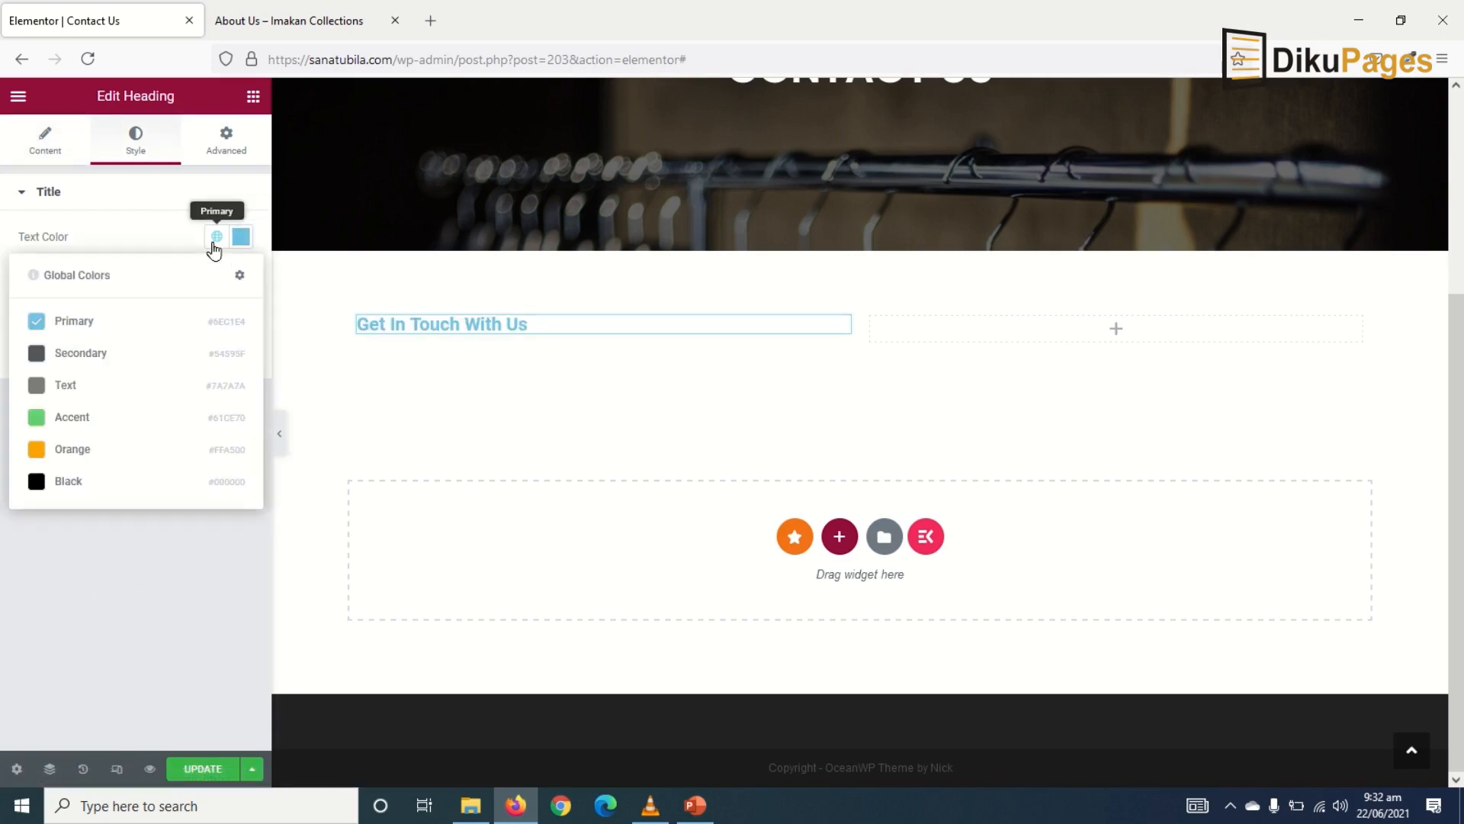
click(76, 482)
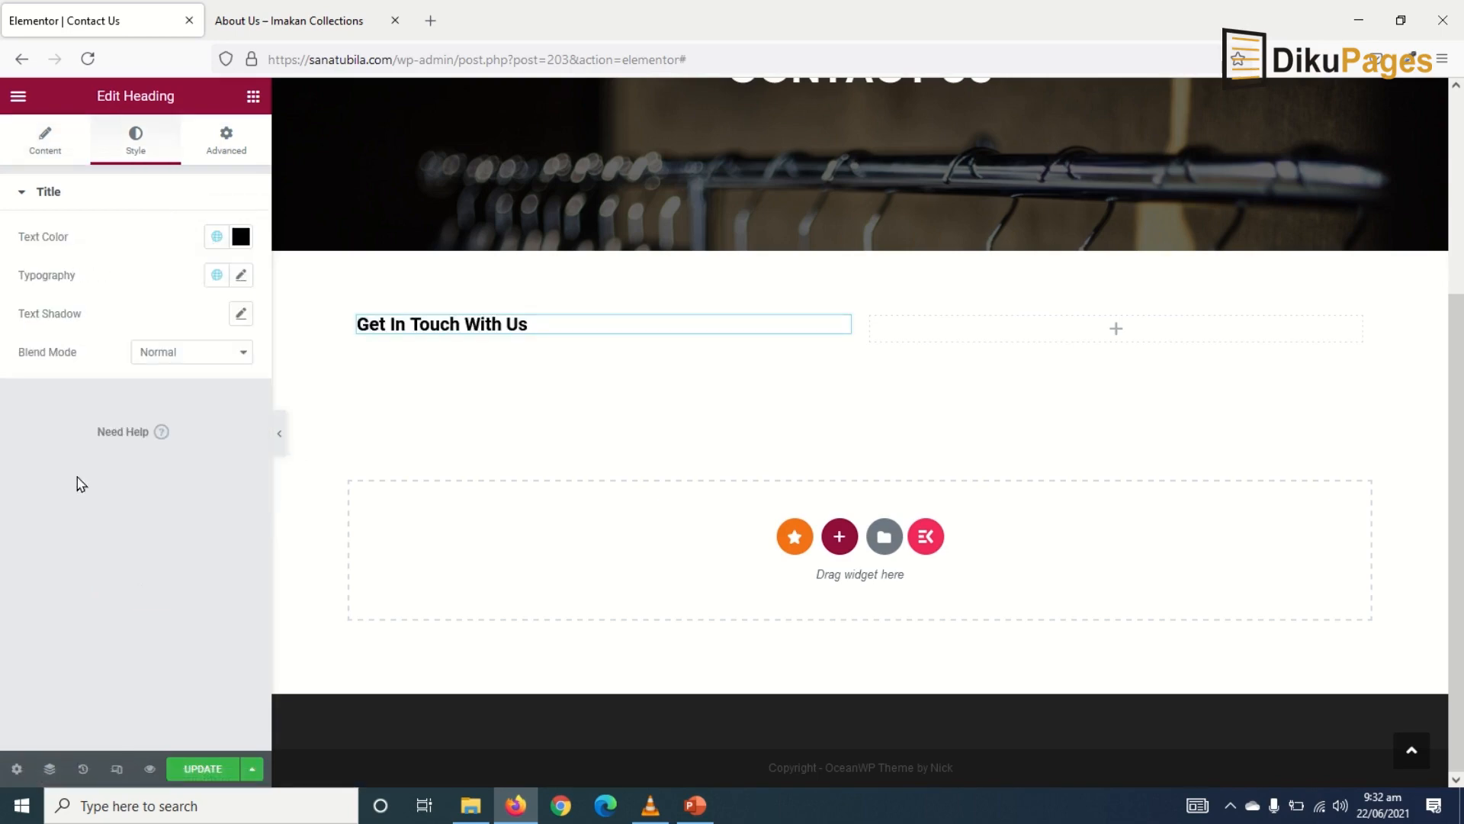
- Search the widgets panel for 'icon box'
click(254, 98)
text(icon b)
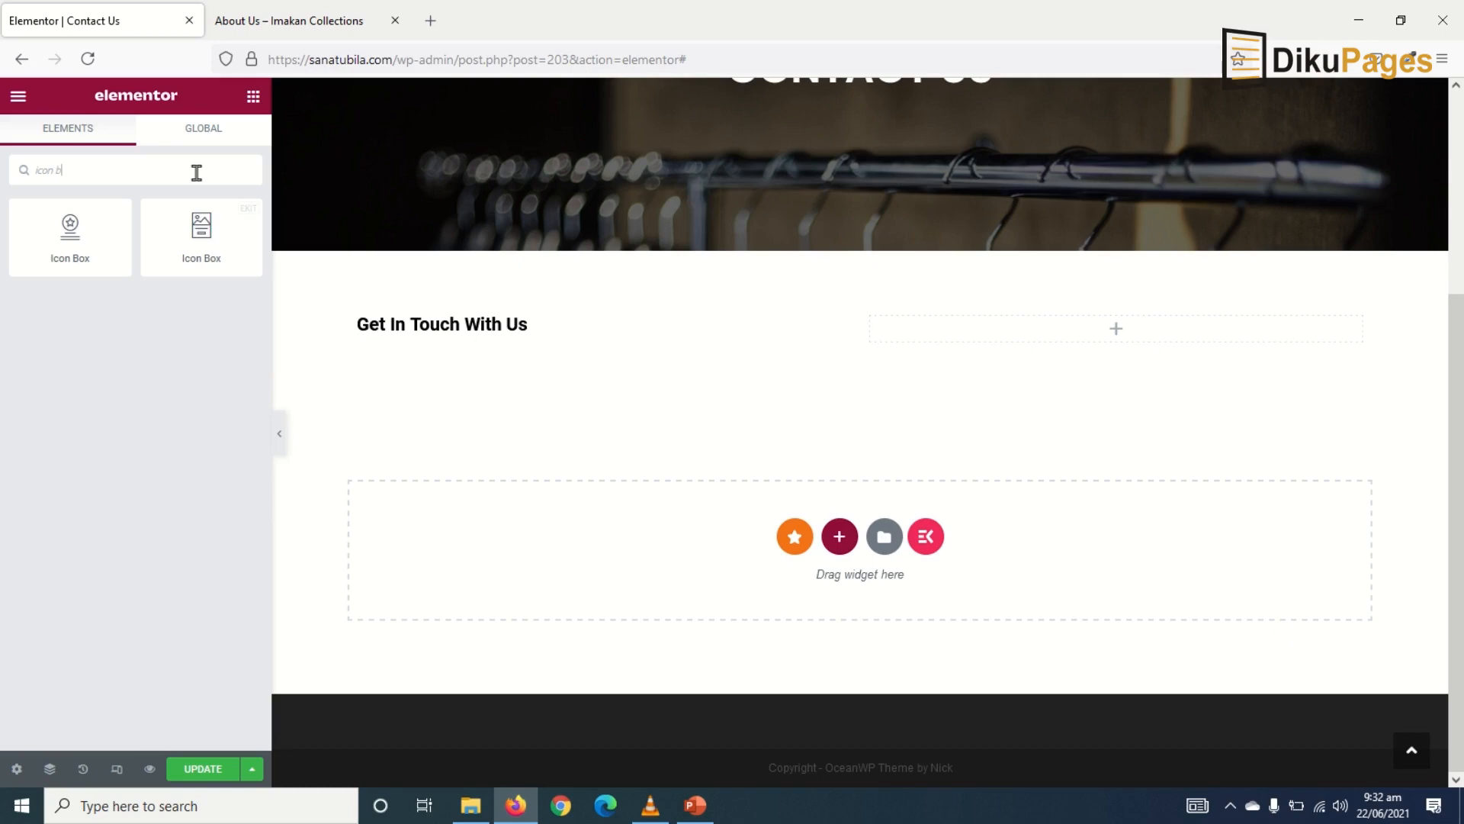
- Drop an Icon Box under the heading with its icon on the left and vertically middle-aligned
drag(70, 229, 480, 329)
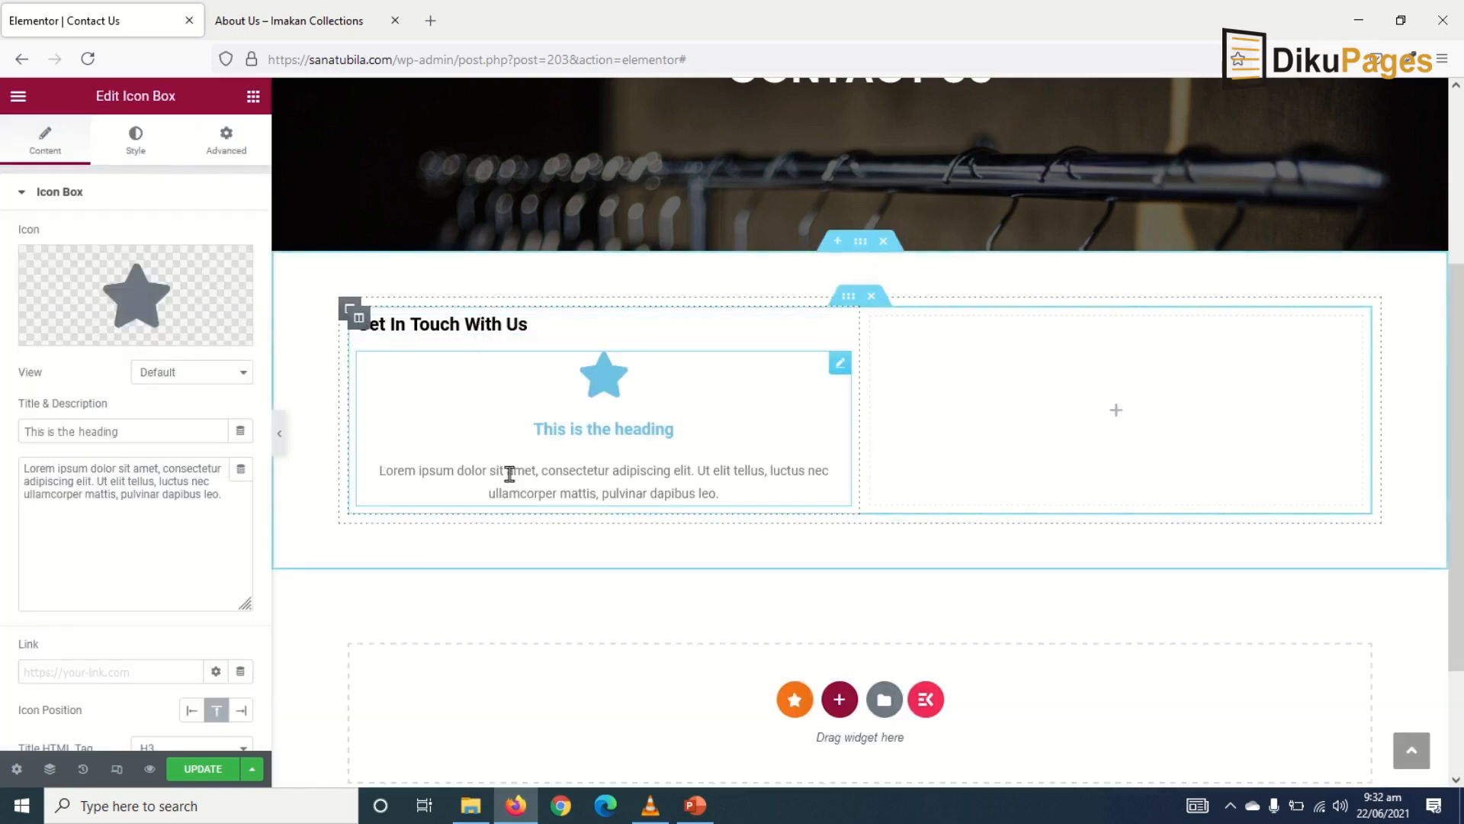
click(190, 711)
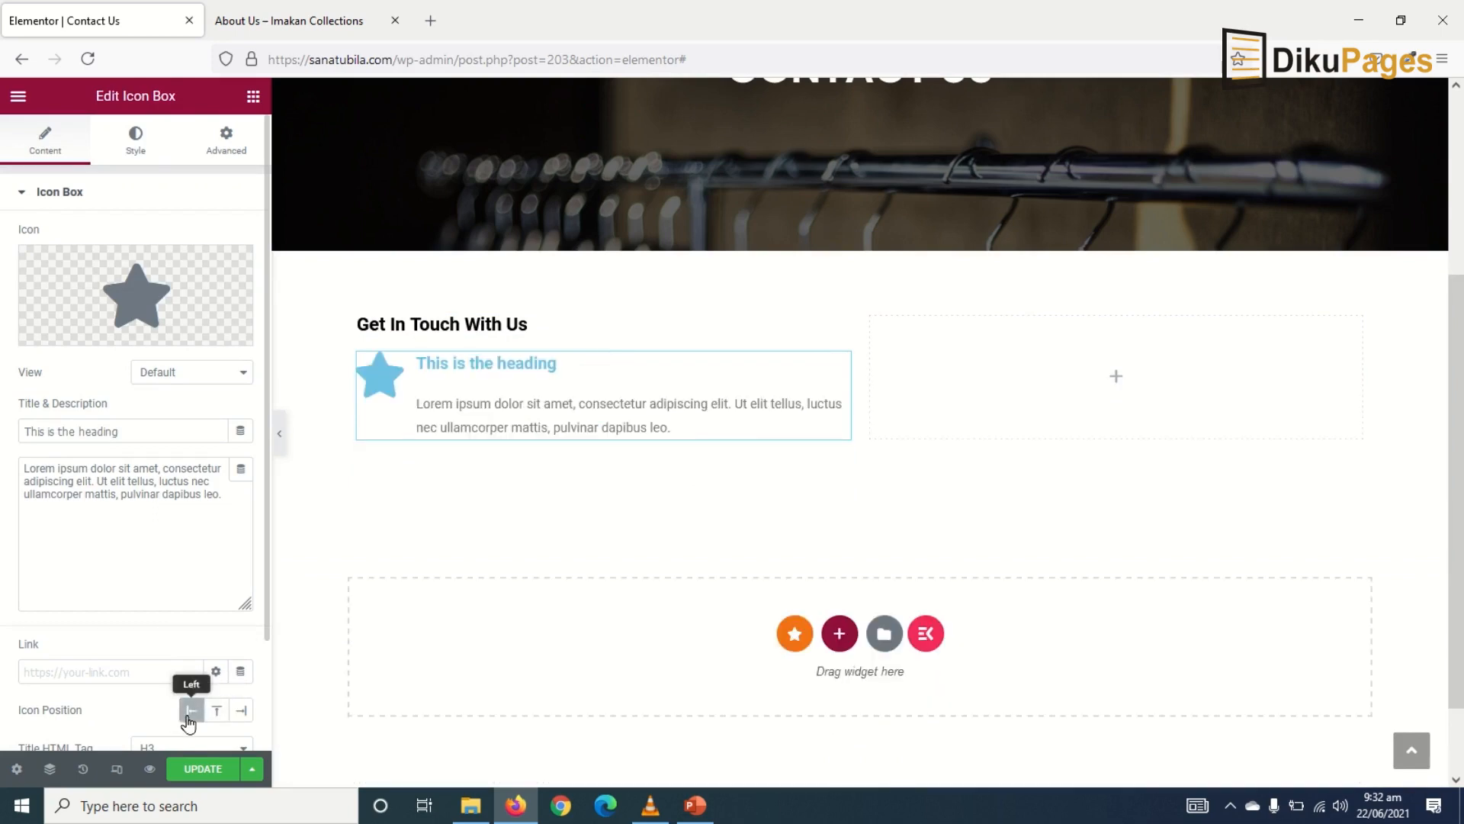
scroll(221, 671, down, 2)
scroll(213, 592, up, 2)
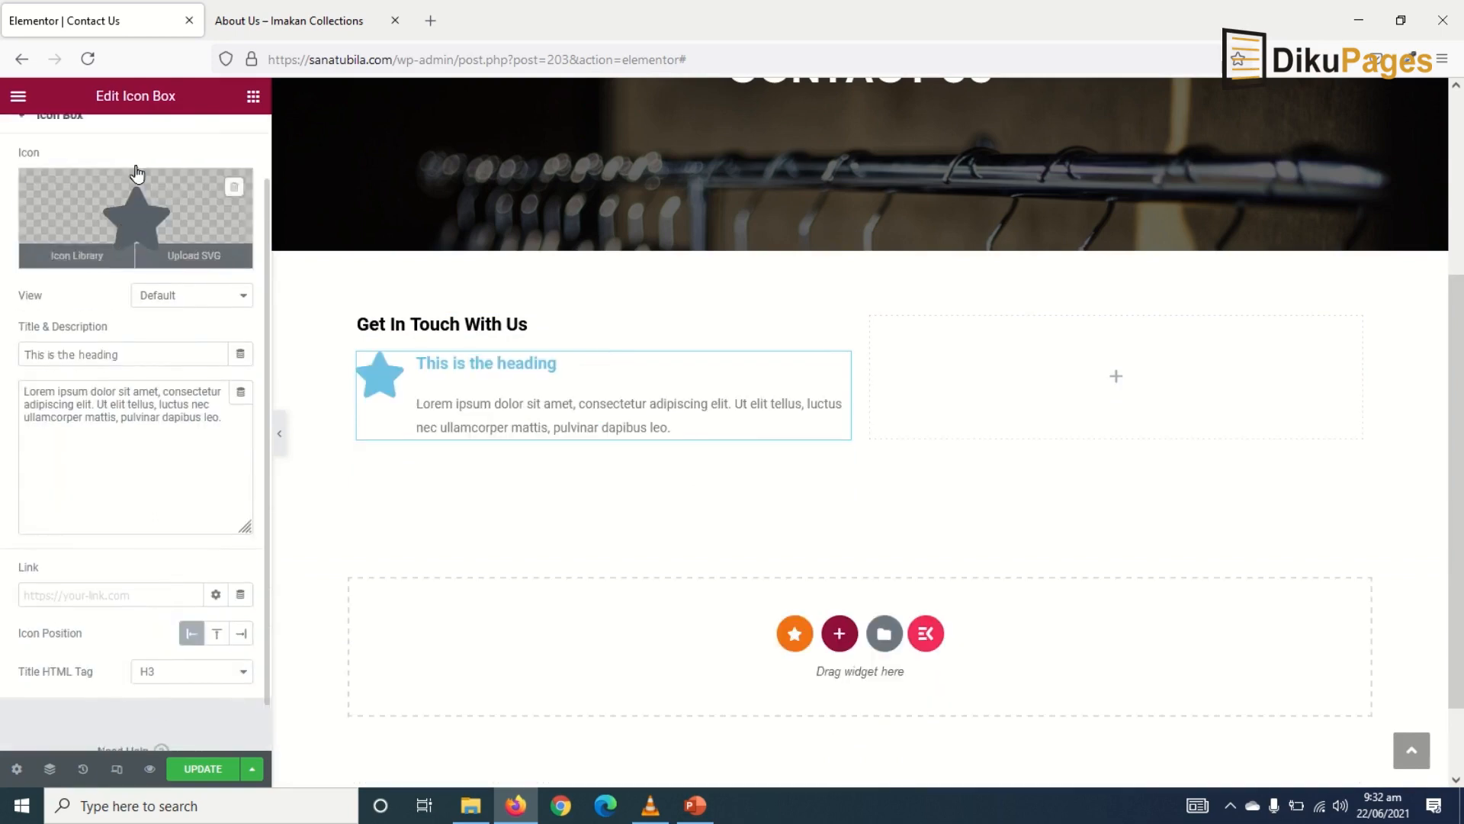
click(135, 152)
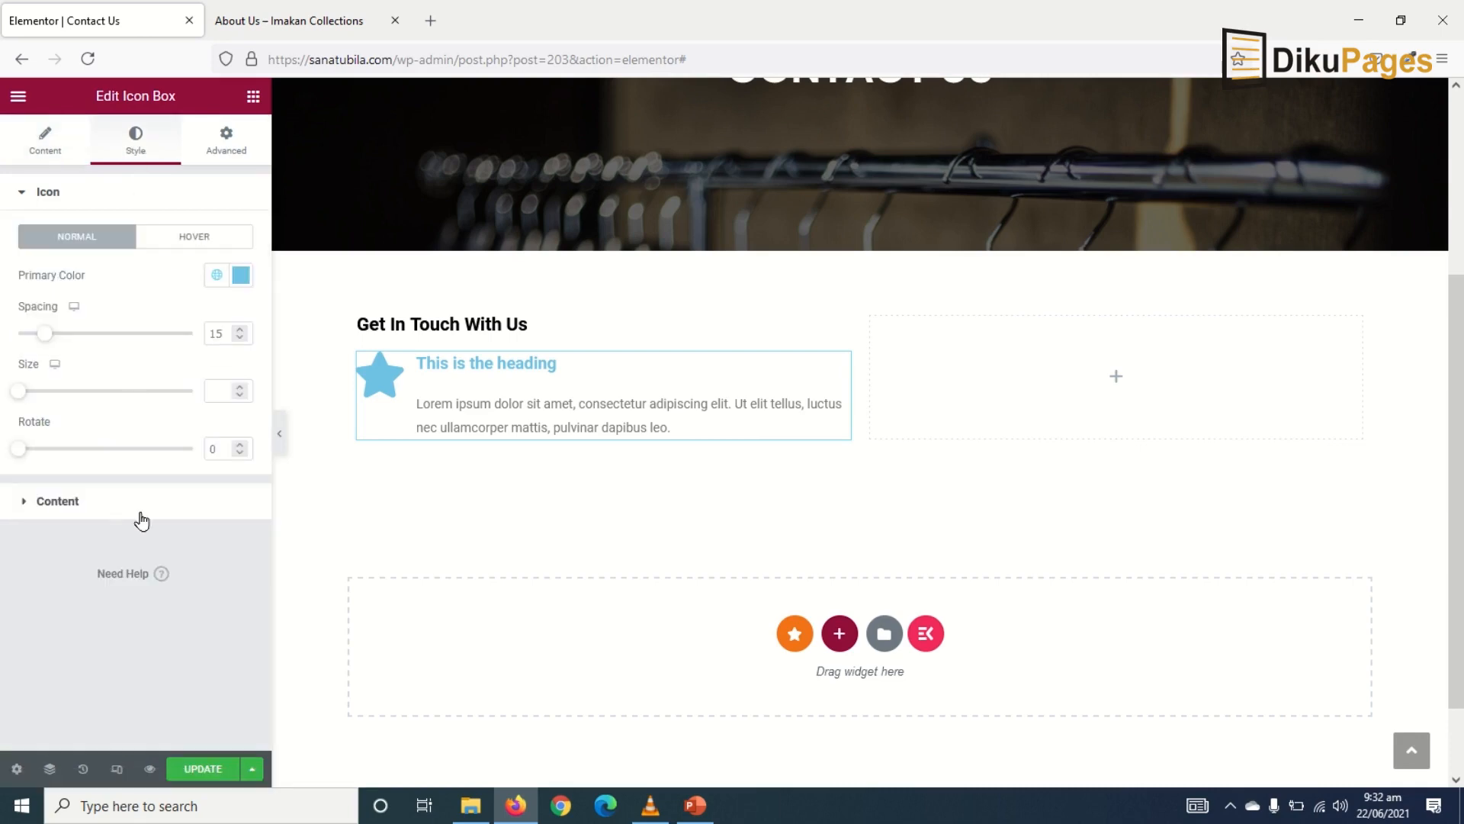
click(67, 505)
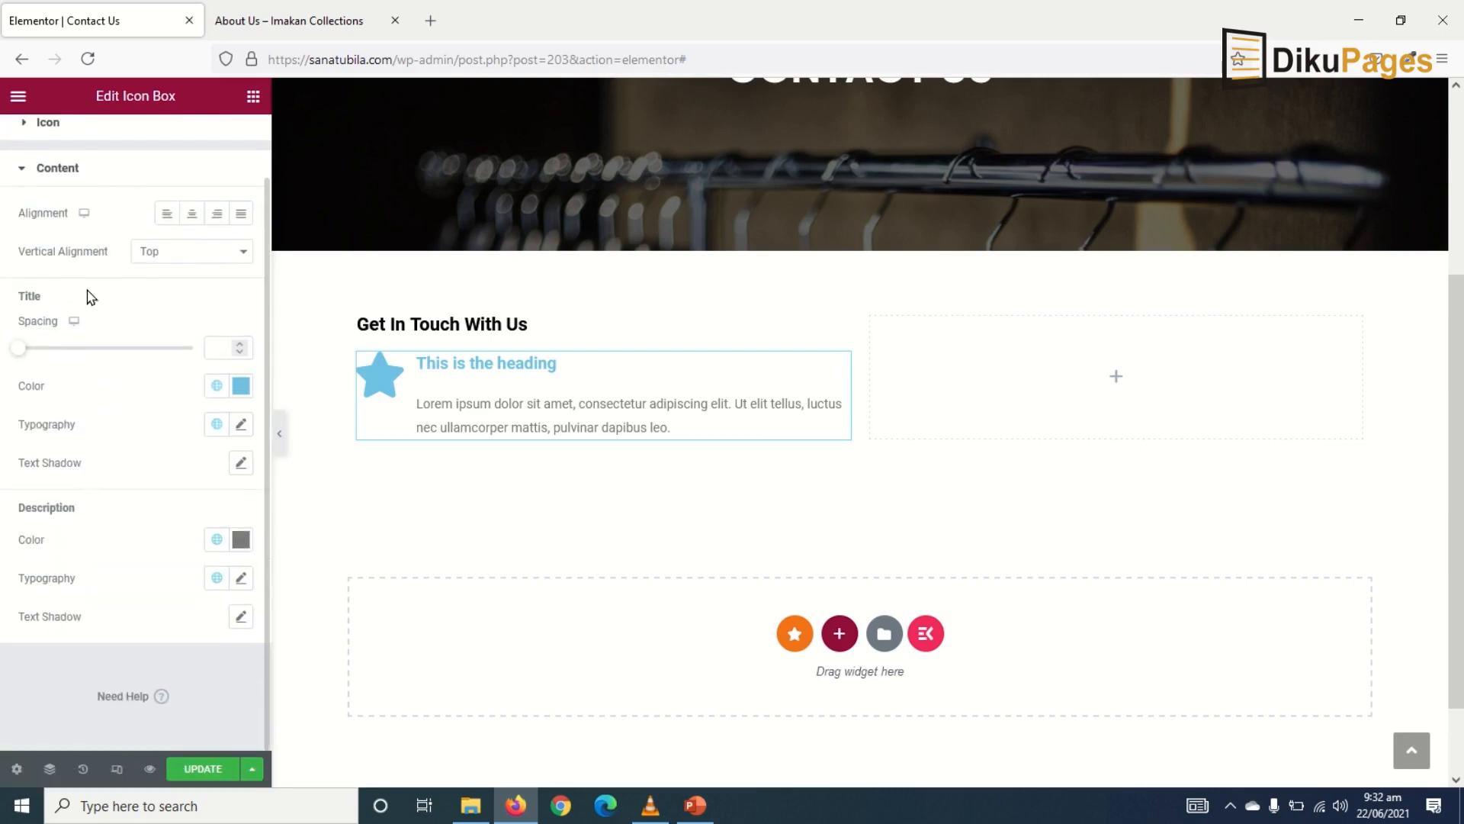
click(165, 261)
click(206, 305)
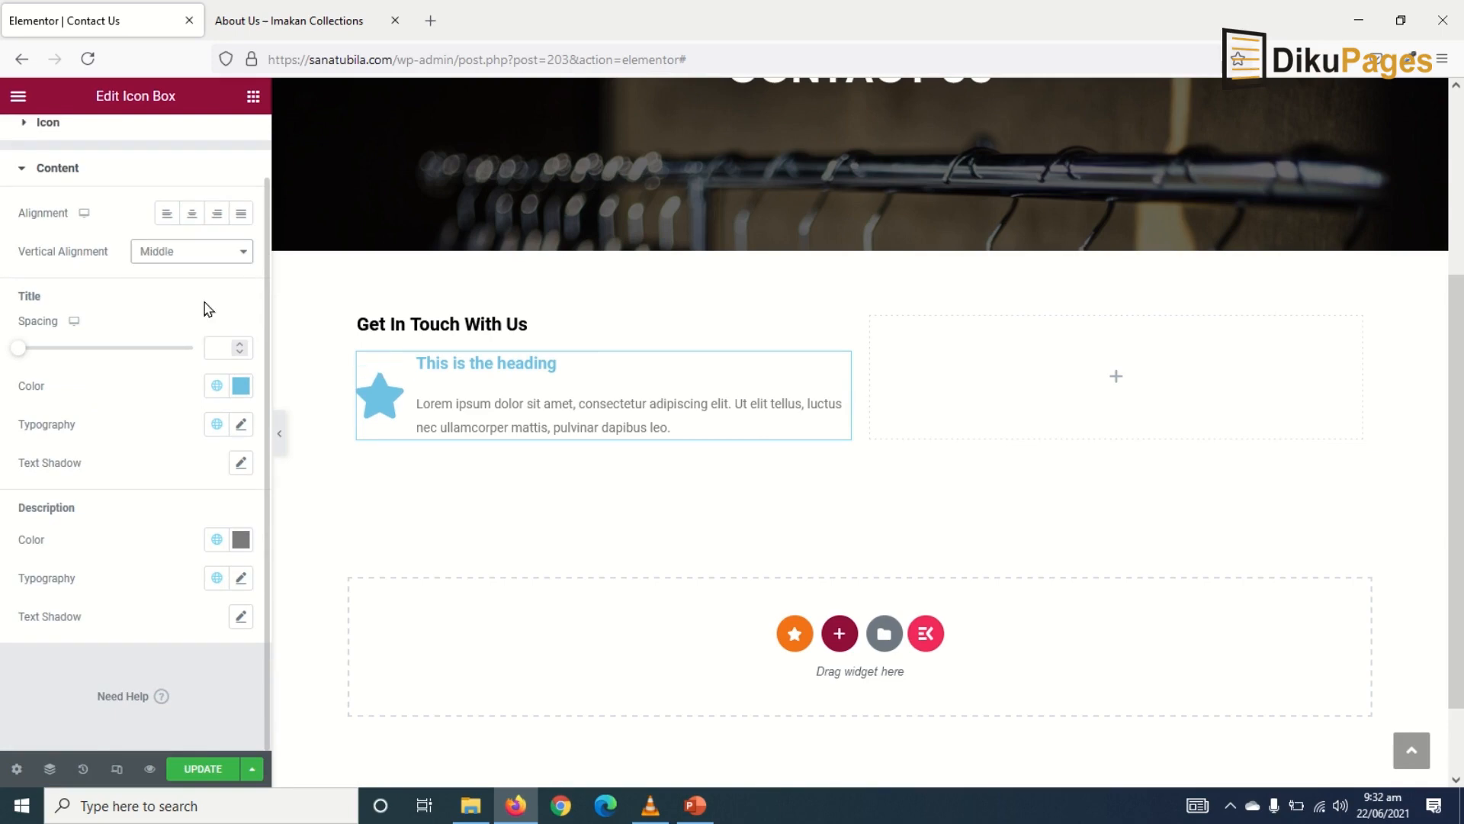
- Set the icon box title and star icon to the global Orange colour
click(241, 385)
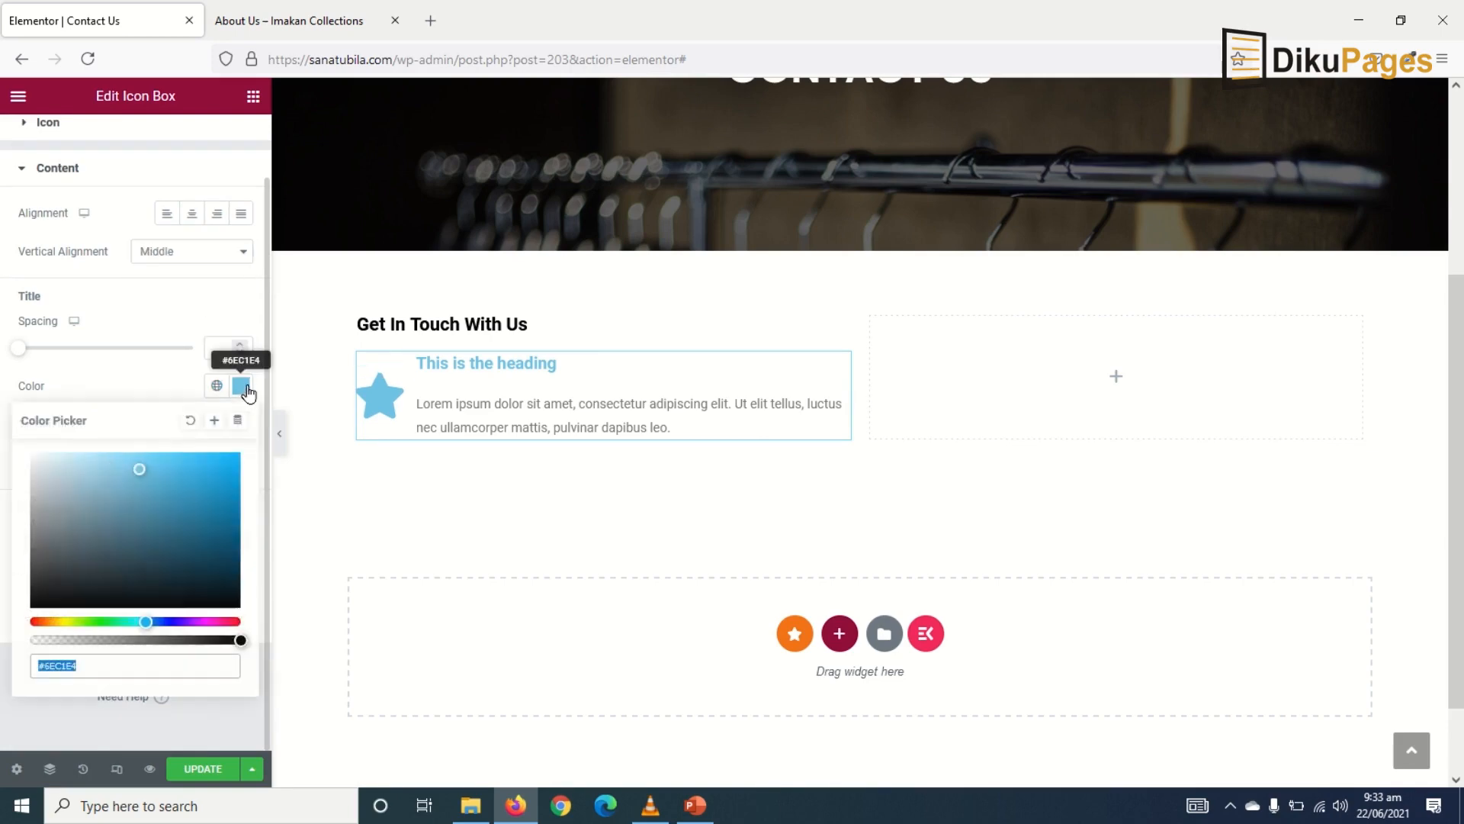
click(217, 385)
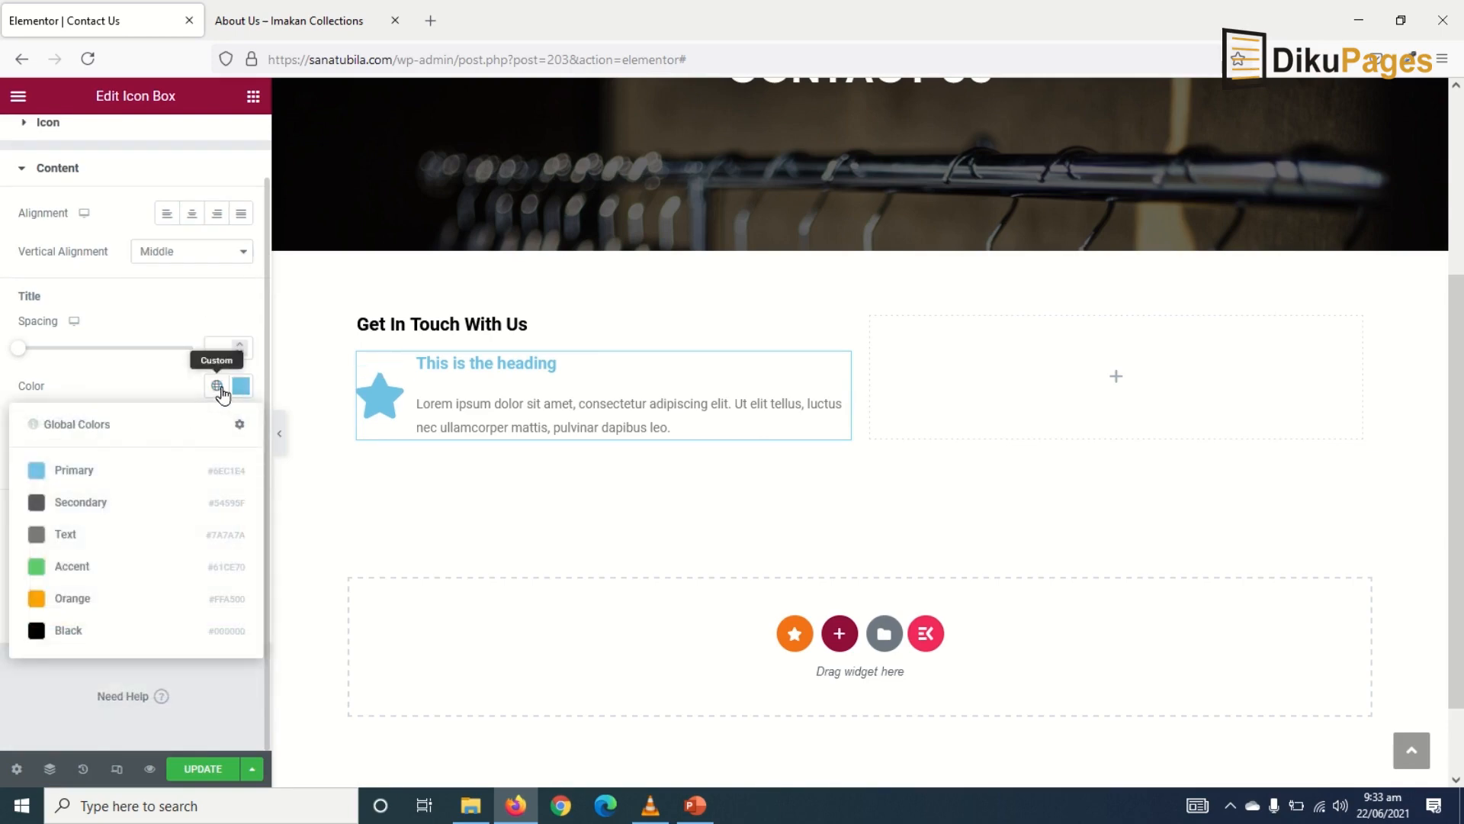
click(75, 597)
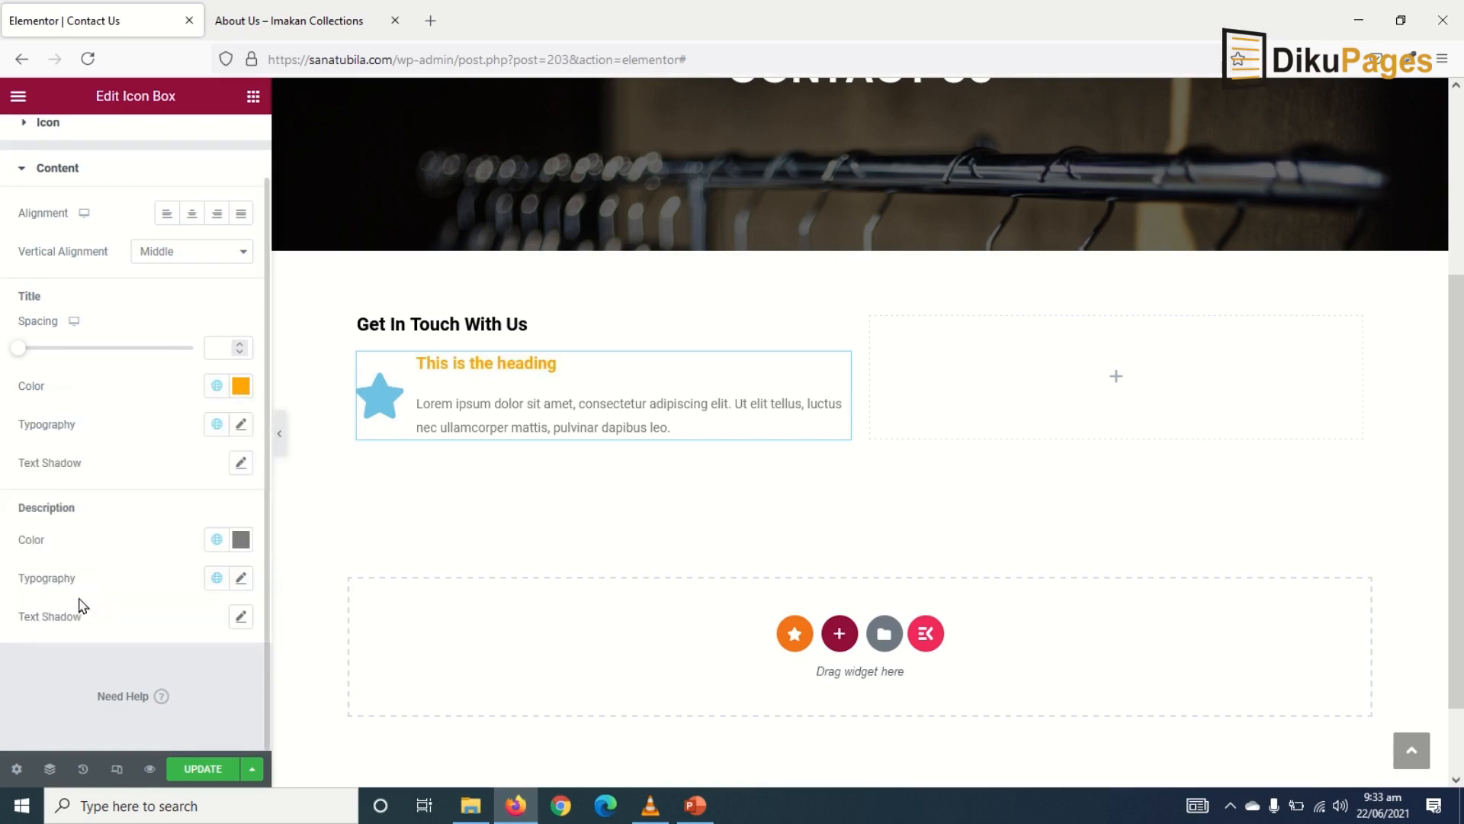
click(68, 123)
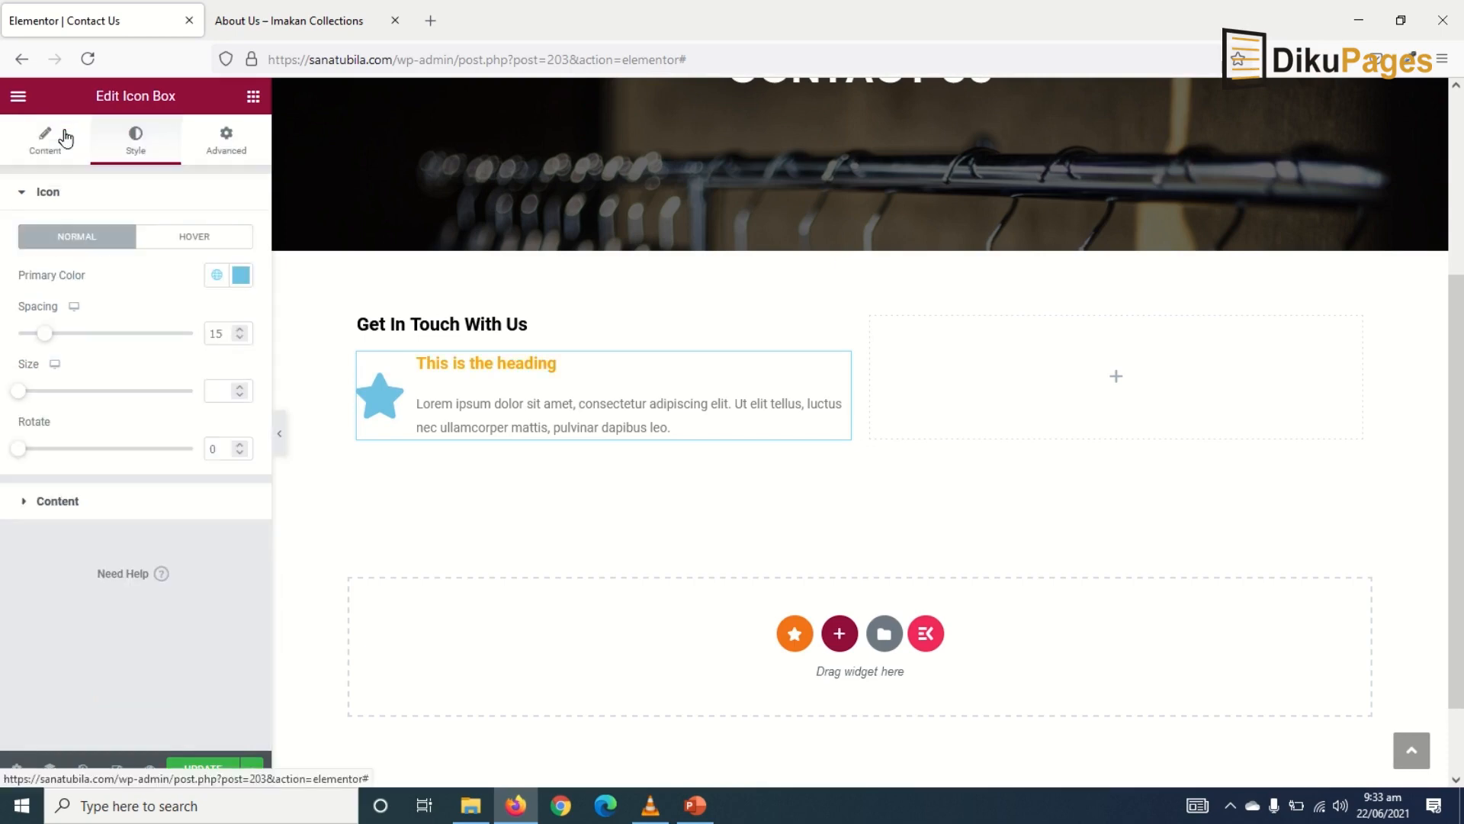
click(218, 277)
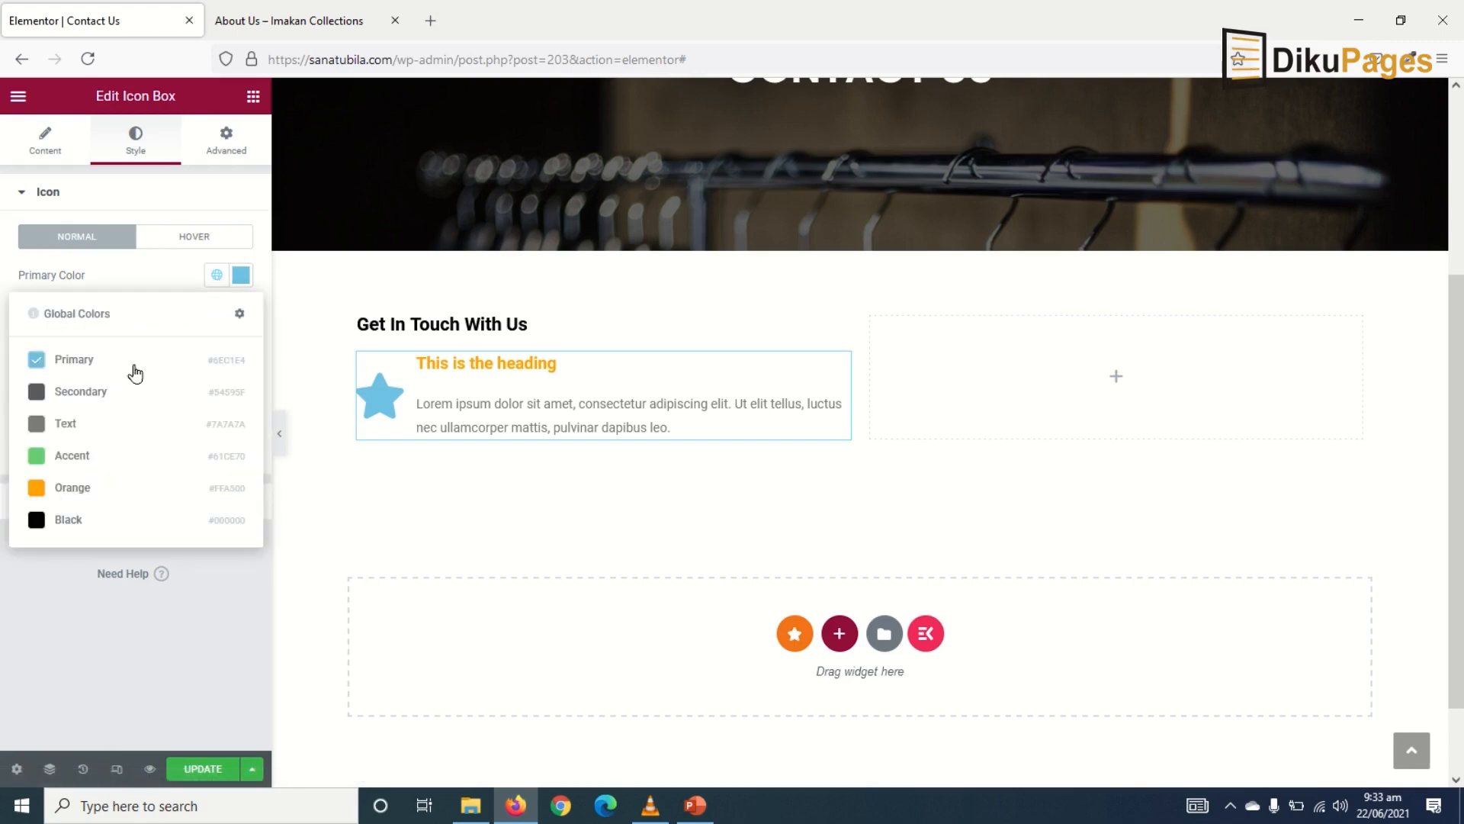
click(81, 486)
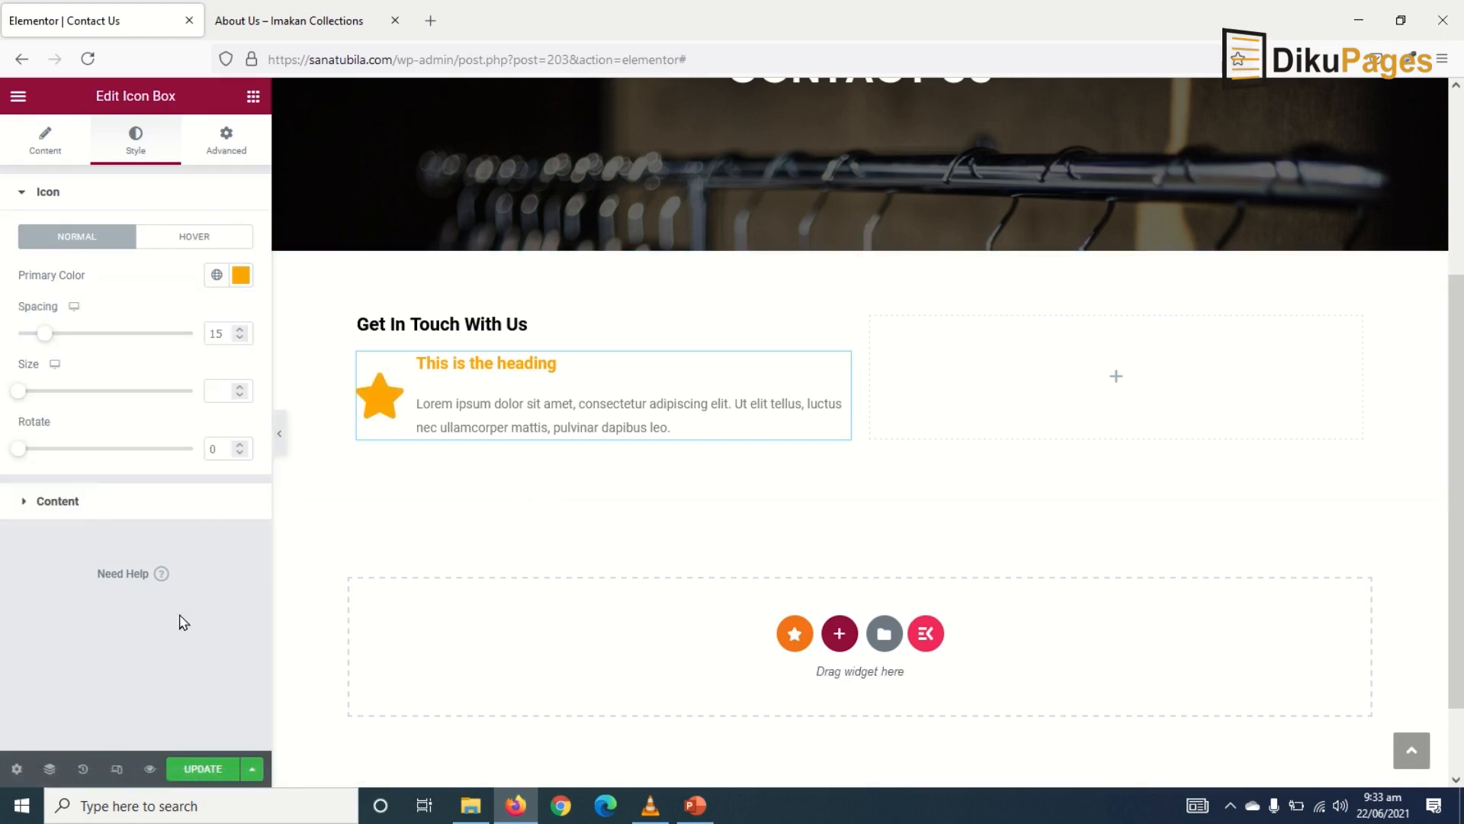
- Set the title and description fonts to Poppins and enlarge the title to 22 px
click(65, 500)
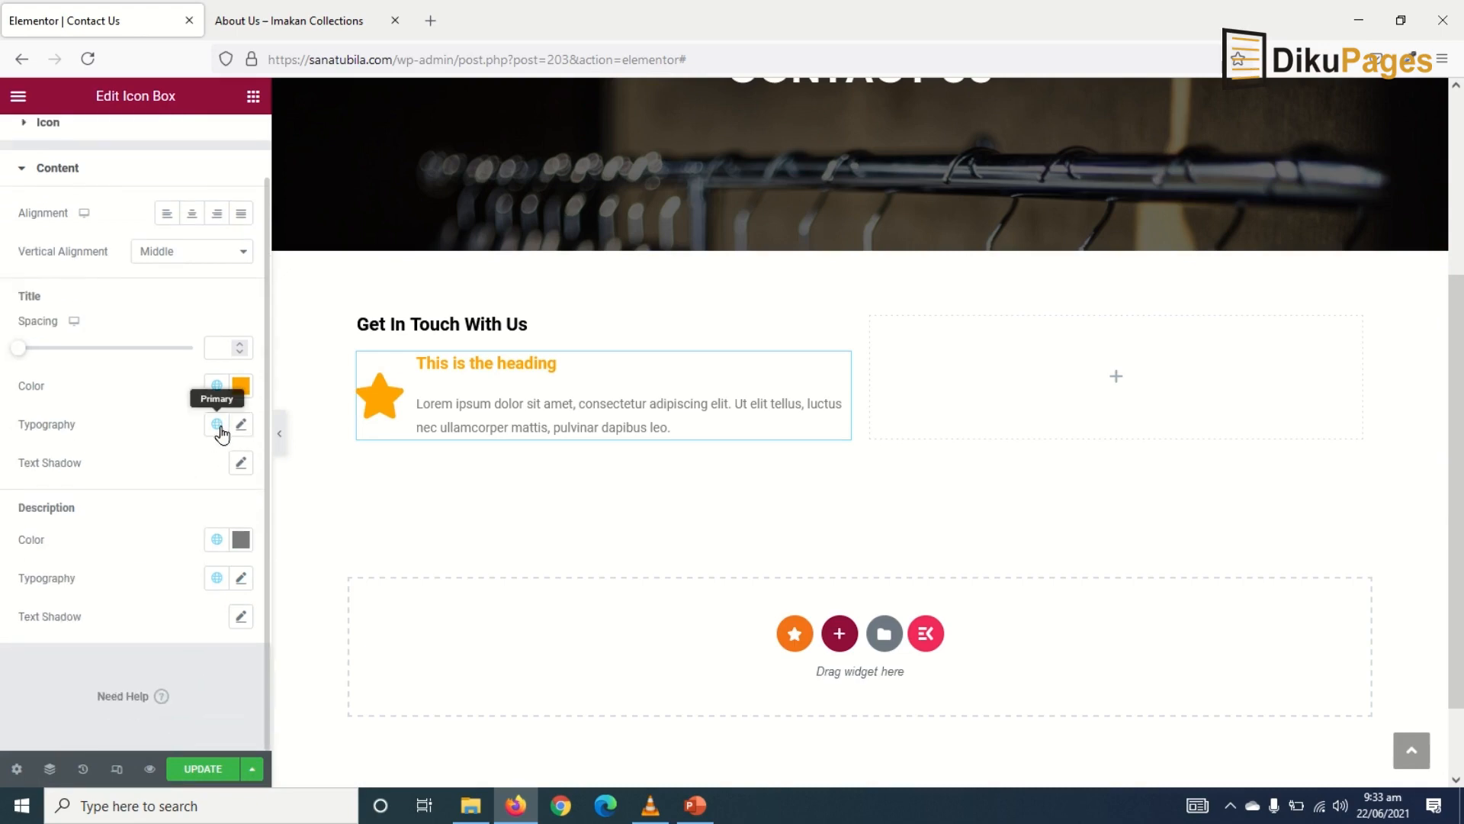
click(218, 425)
click(120, 605)
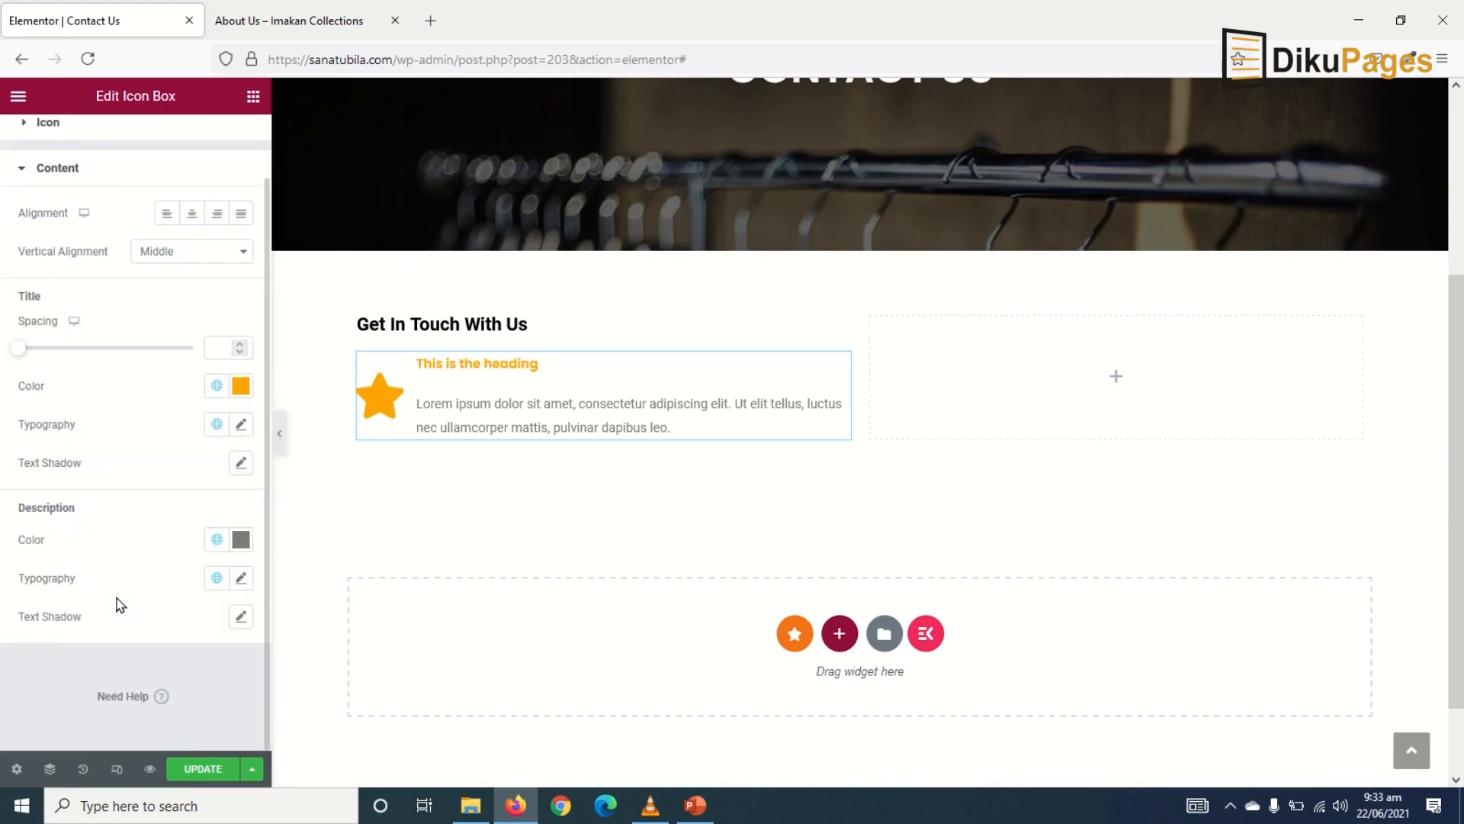
click(216, 578)
click(26, 758)
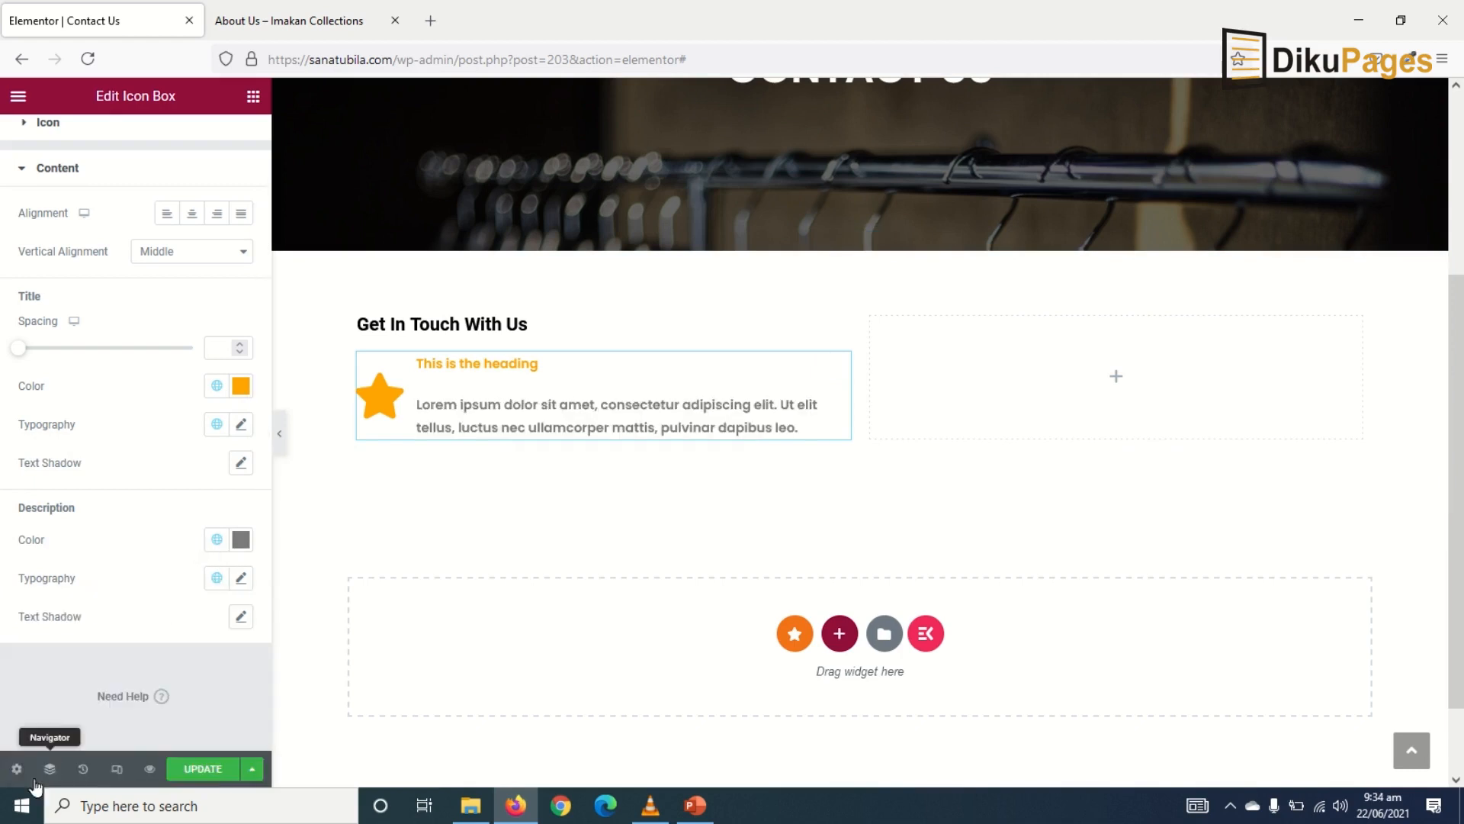
click(239, 426)
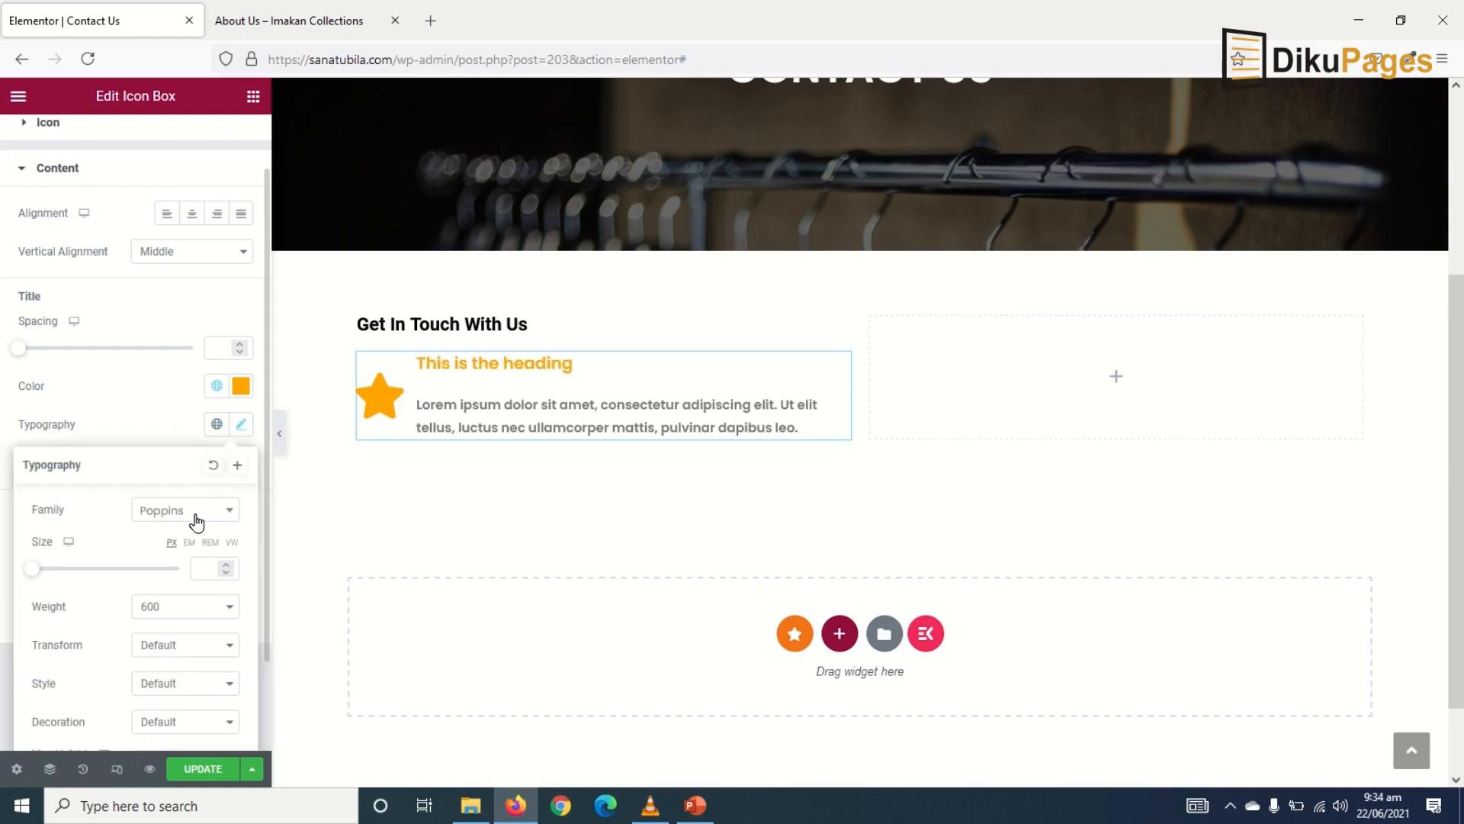
drag(25, 572, 42, 591)
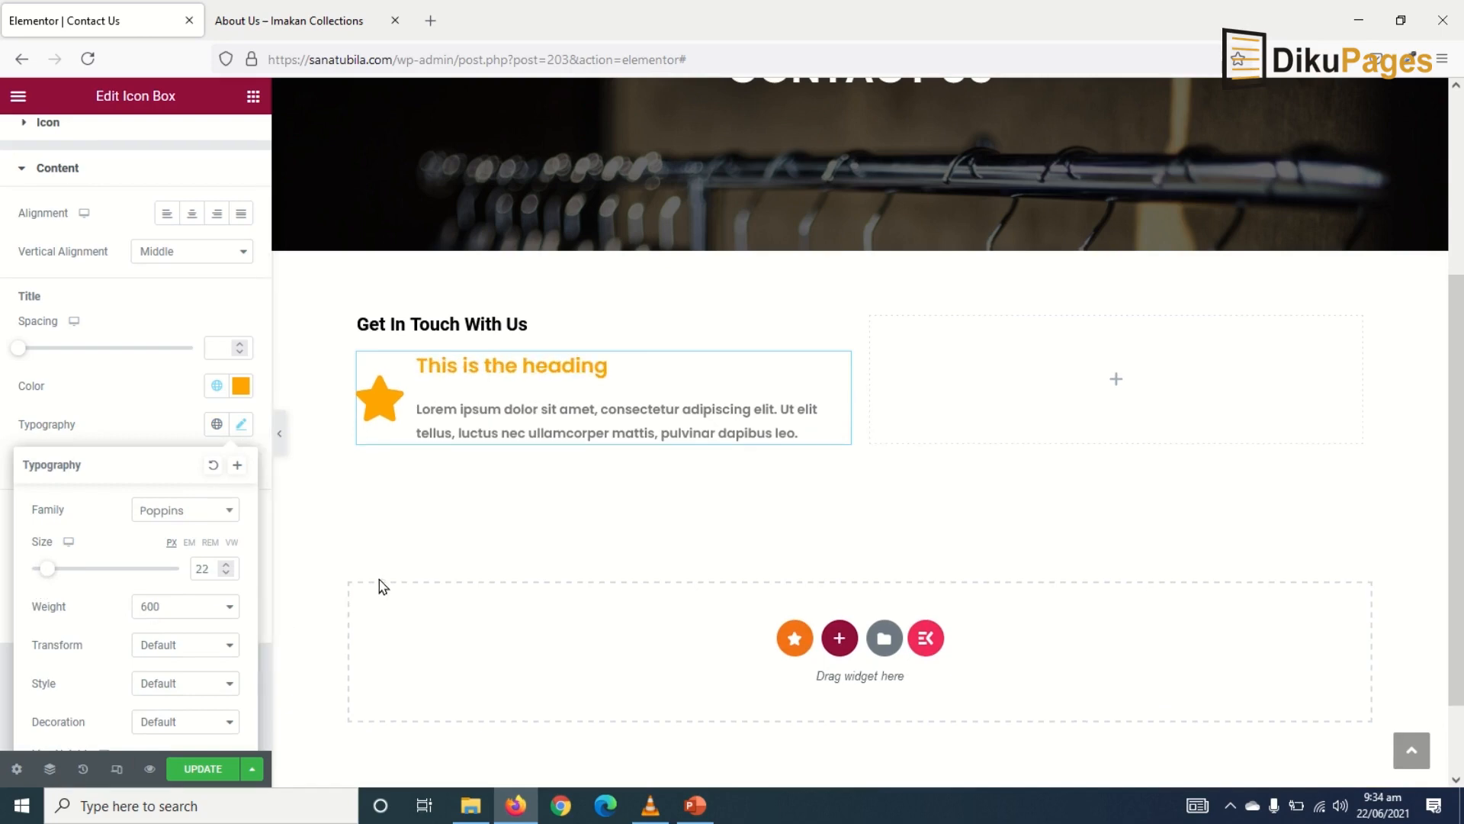
scroll(33, 196, up, 2)
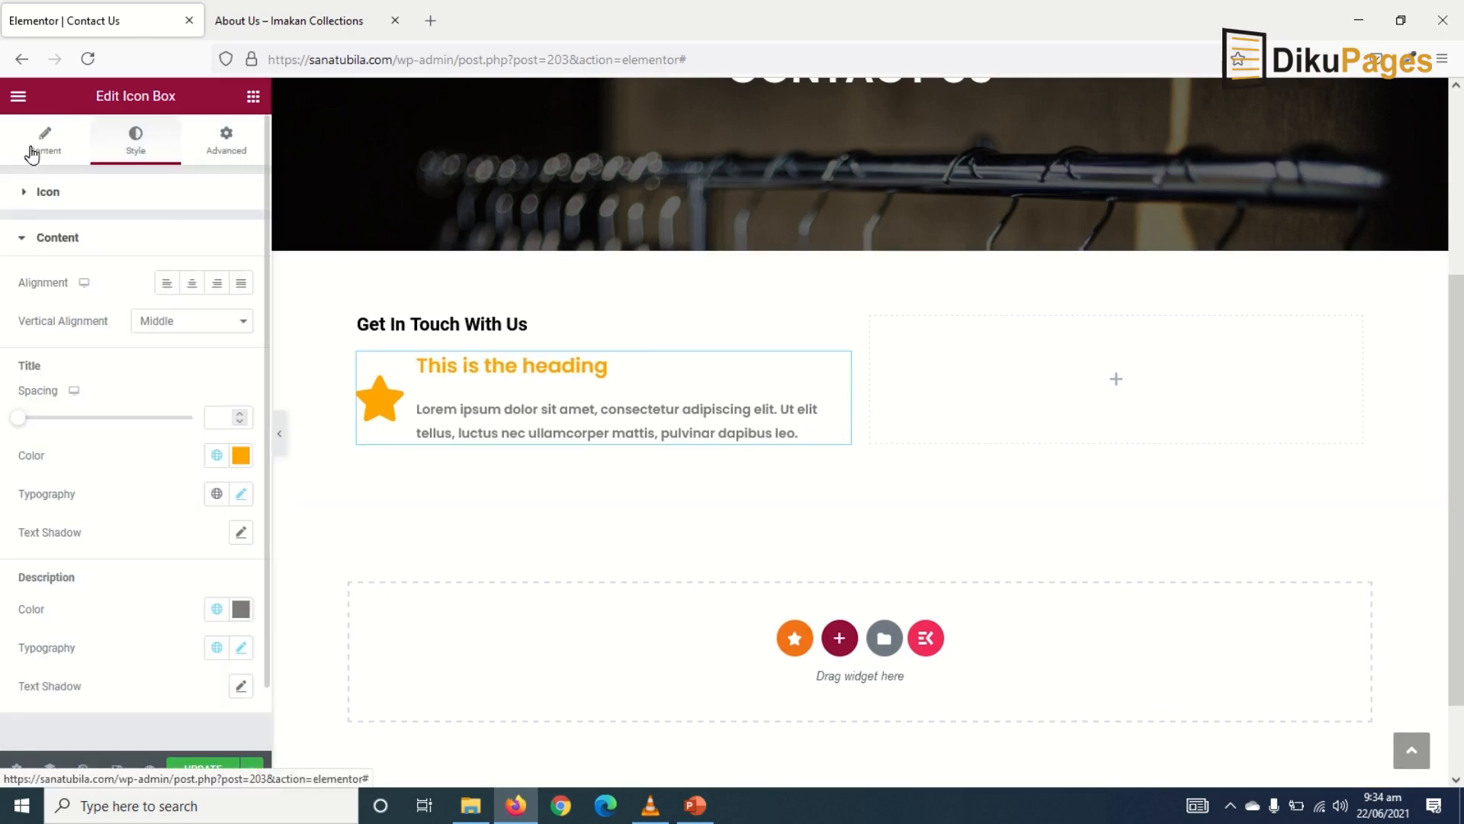
- Title the icon box 'Phone' and enter the phone number as its description
click(34, 147)
drag(176, 436, 2, 446)
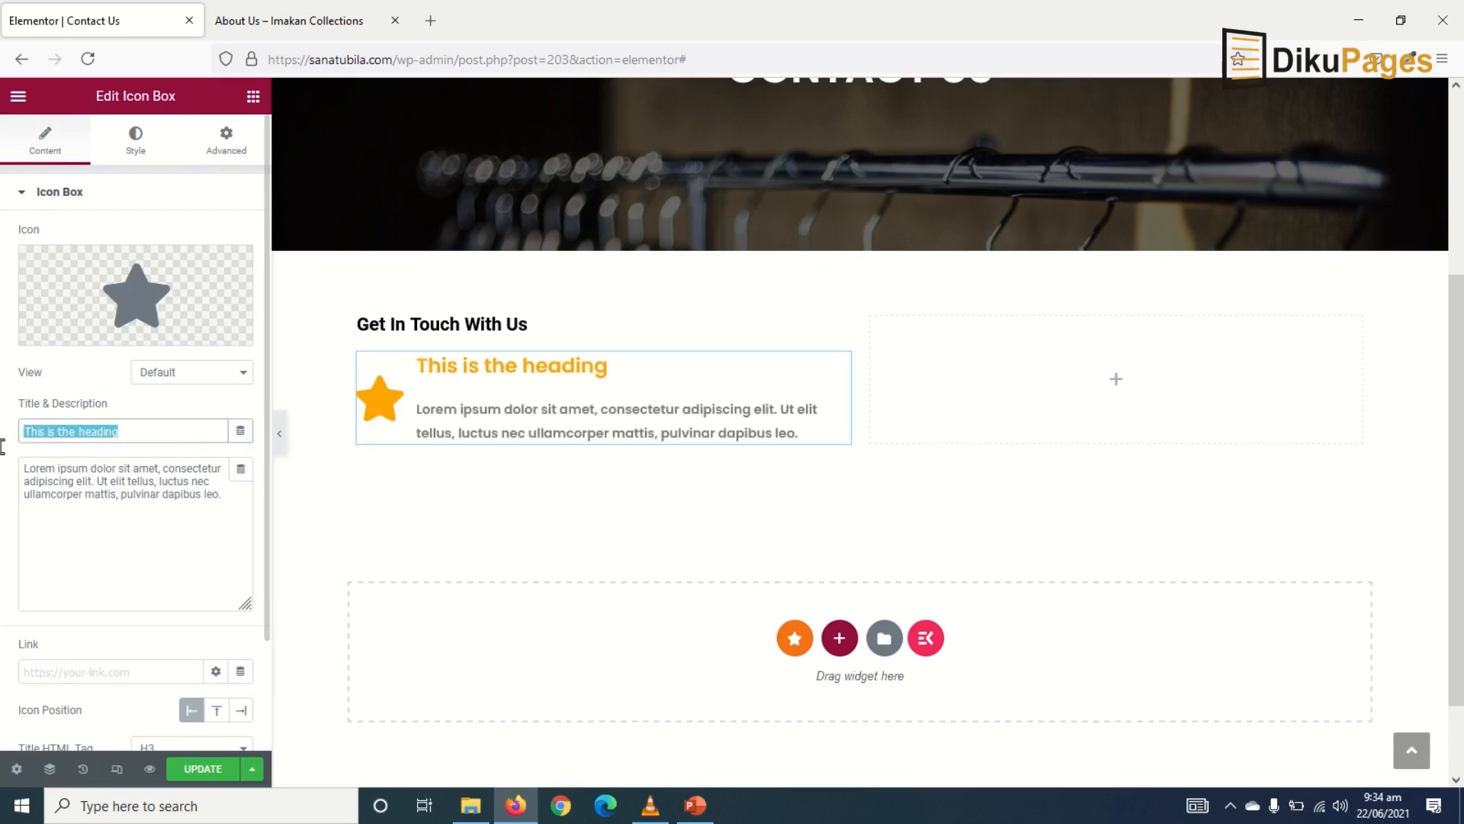
text(Phone)
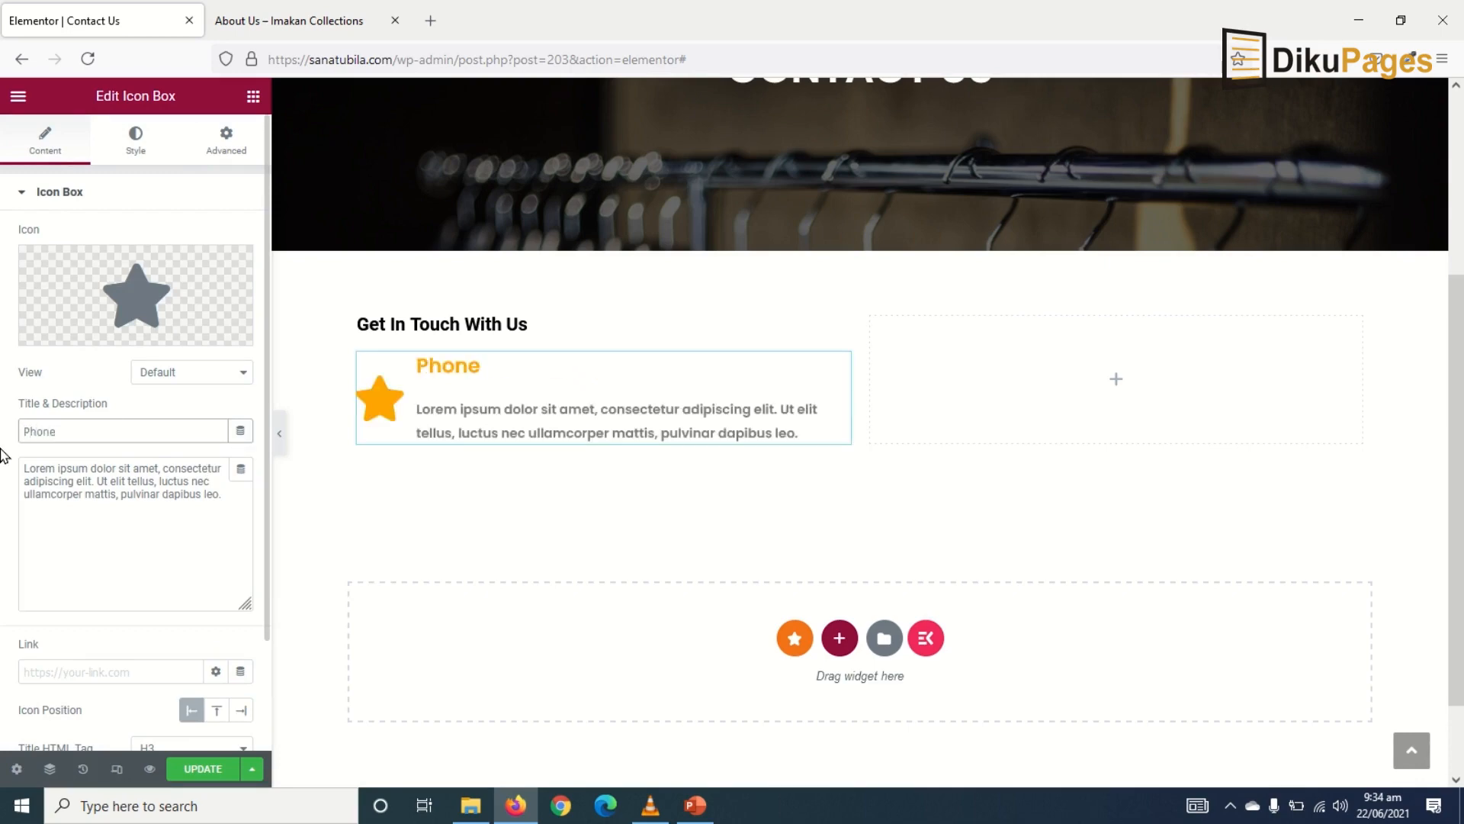
key(Tab)
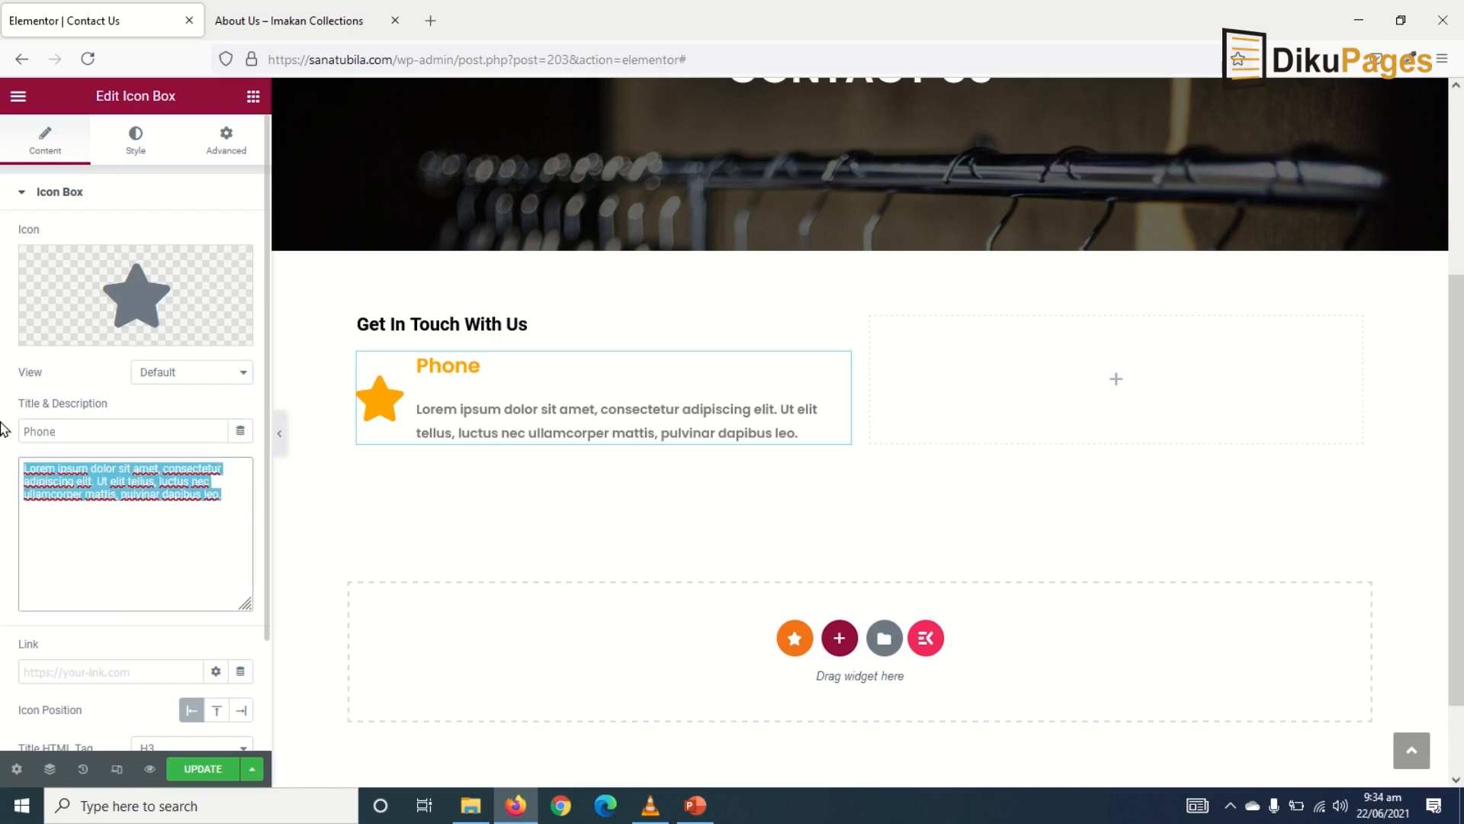
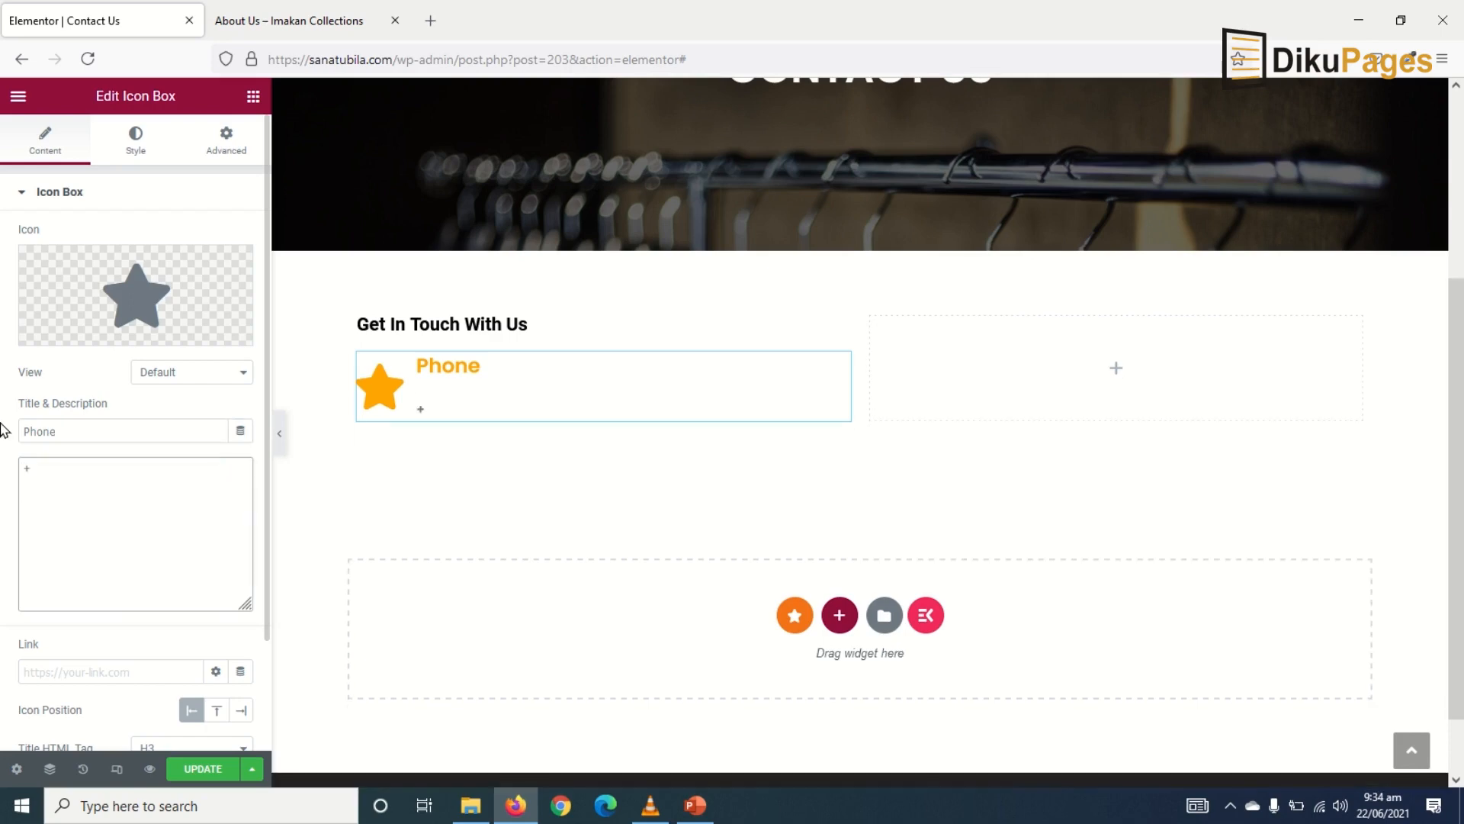
- Replace the star with an outlined phone icon from the icon library
click(139, 295)
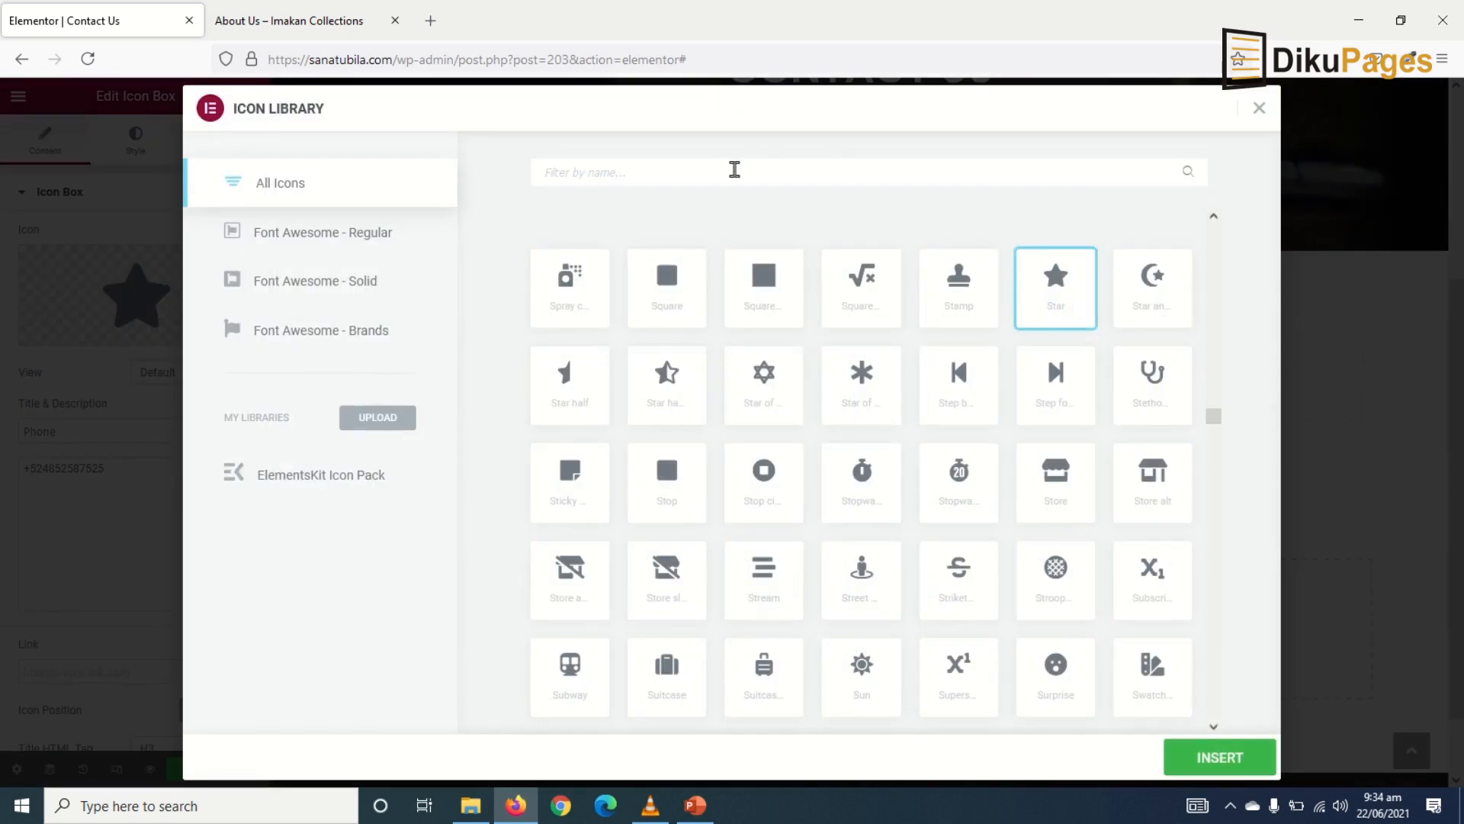
click(734, 171)
text(phone)
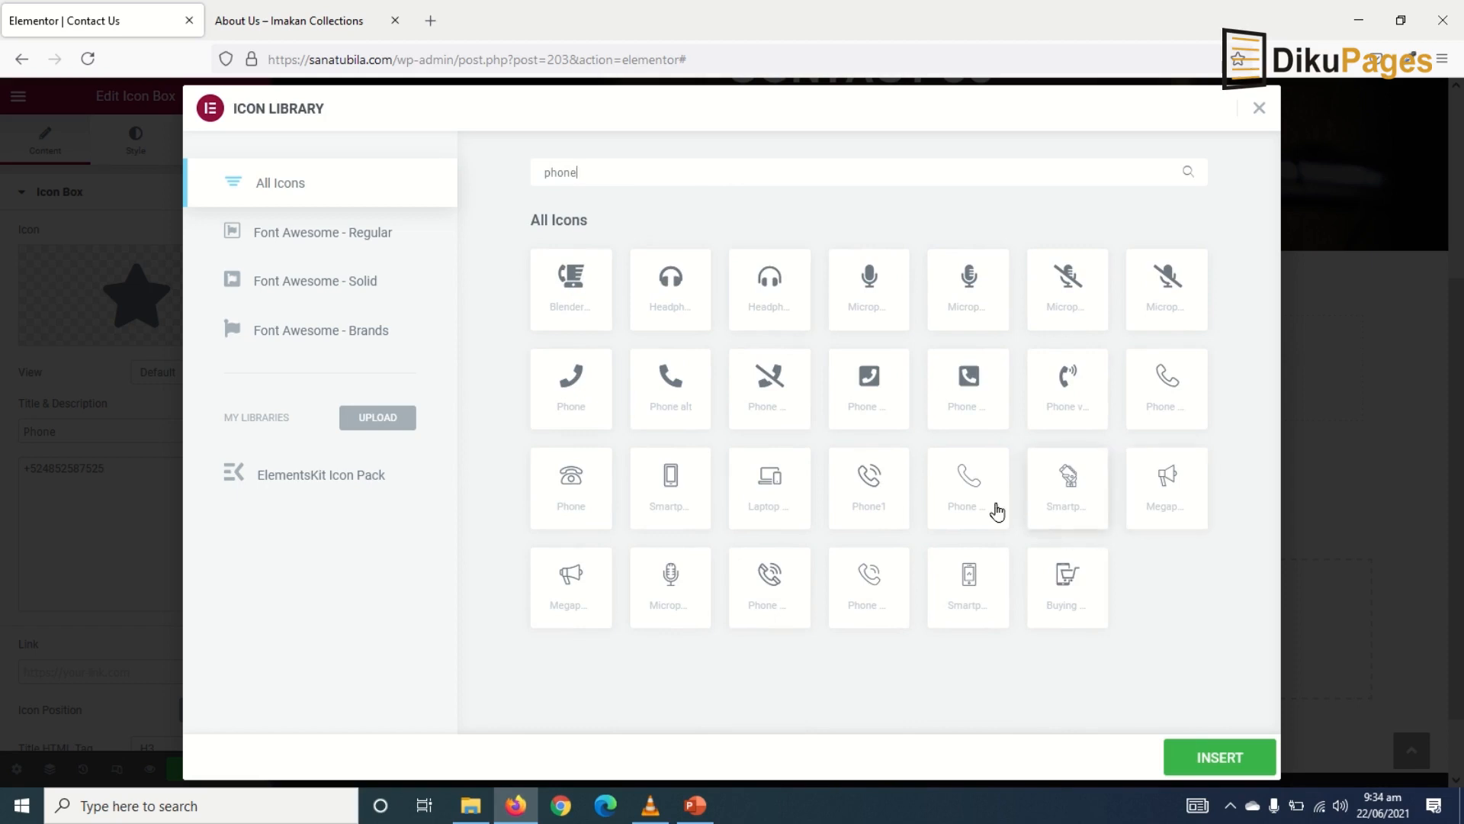
click(1157, 367)
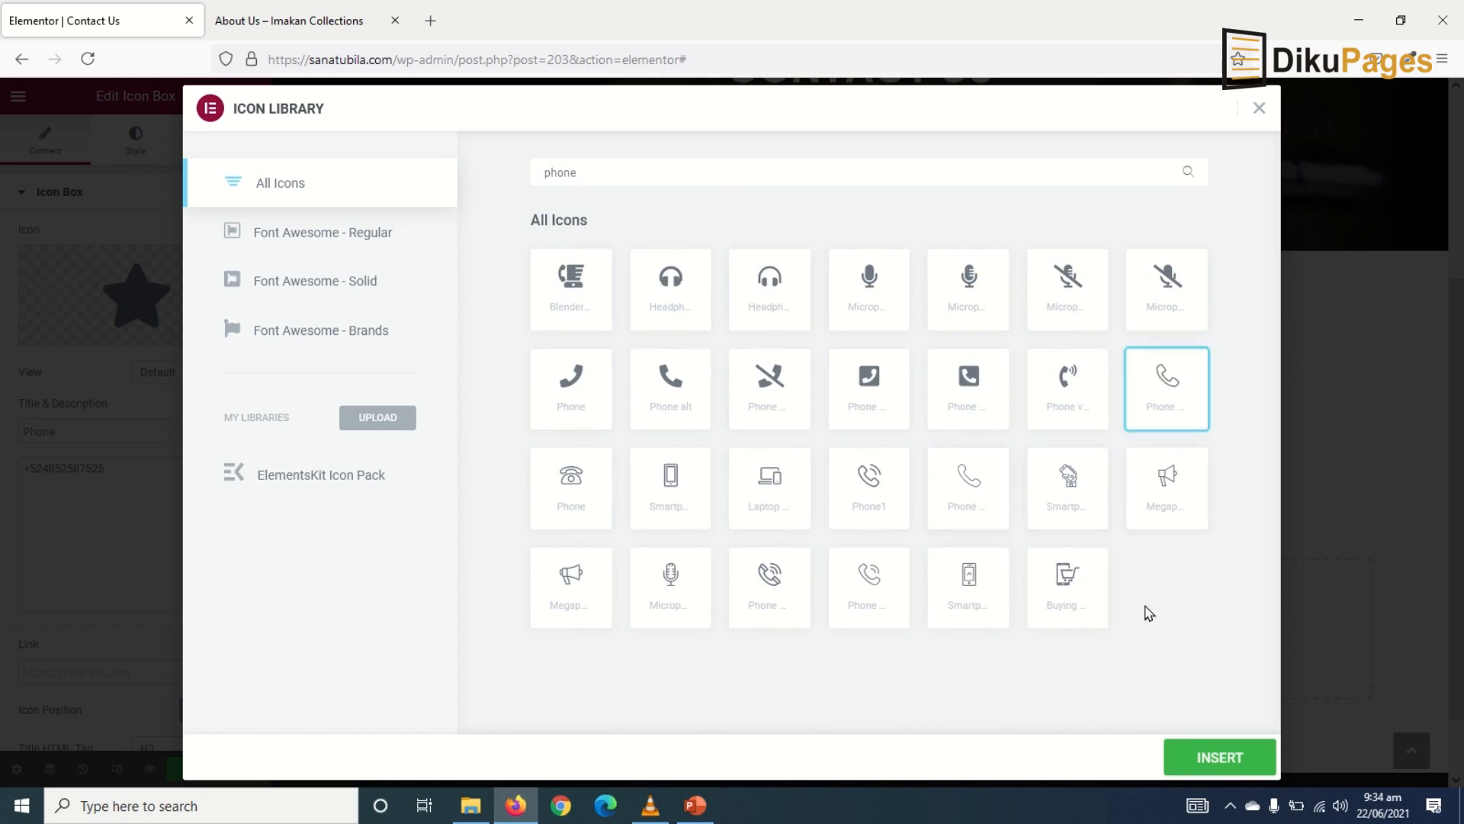
click(1197, 755)
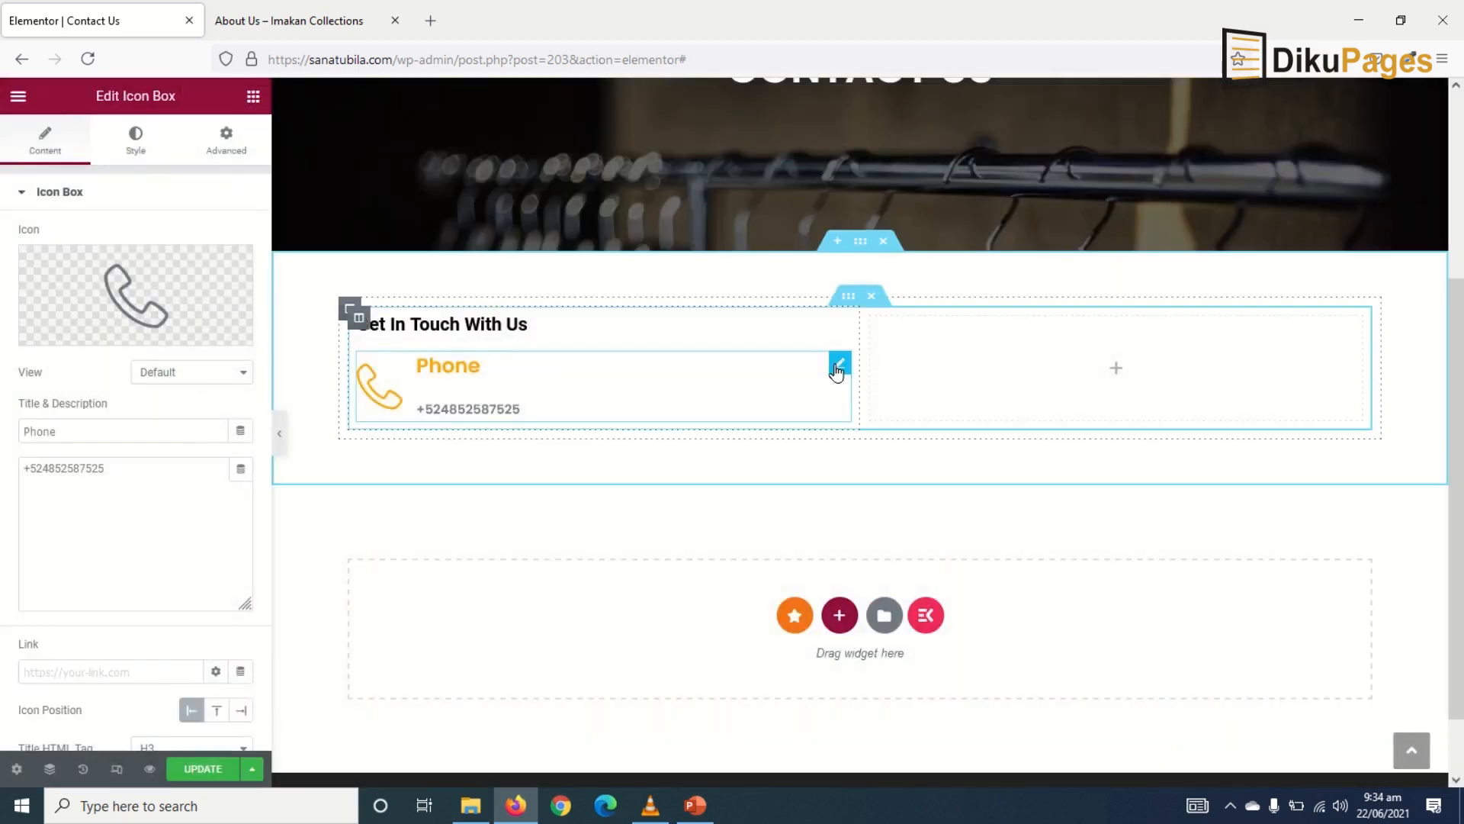
- Duplicate the Phone icon box, retitle it 'Mobile' and change the number's last digits
right_click(837, 371)
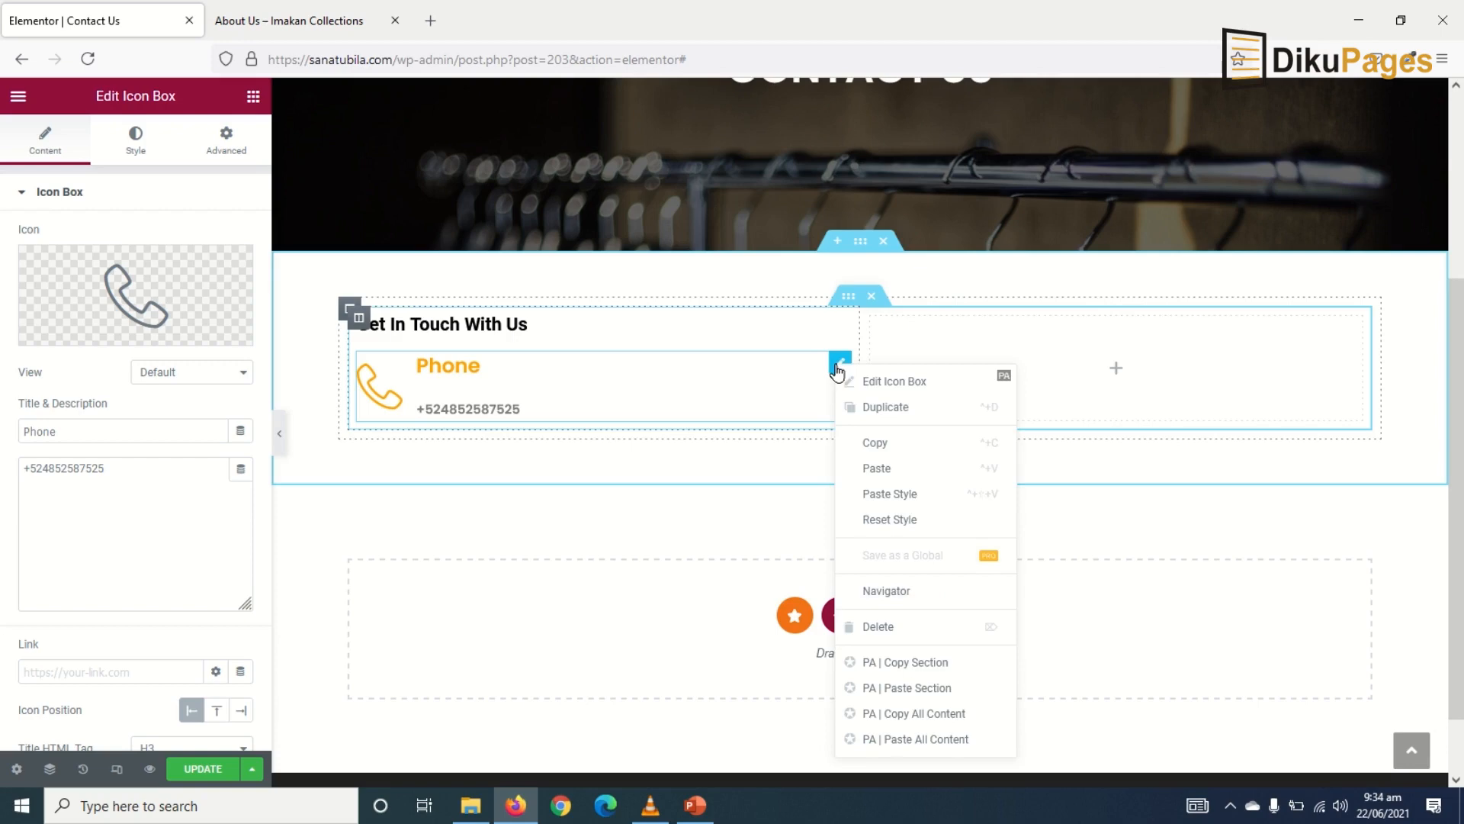
click(903, 412)
drag(91, 432, 2, 442)
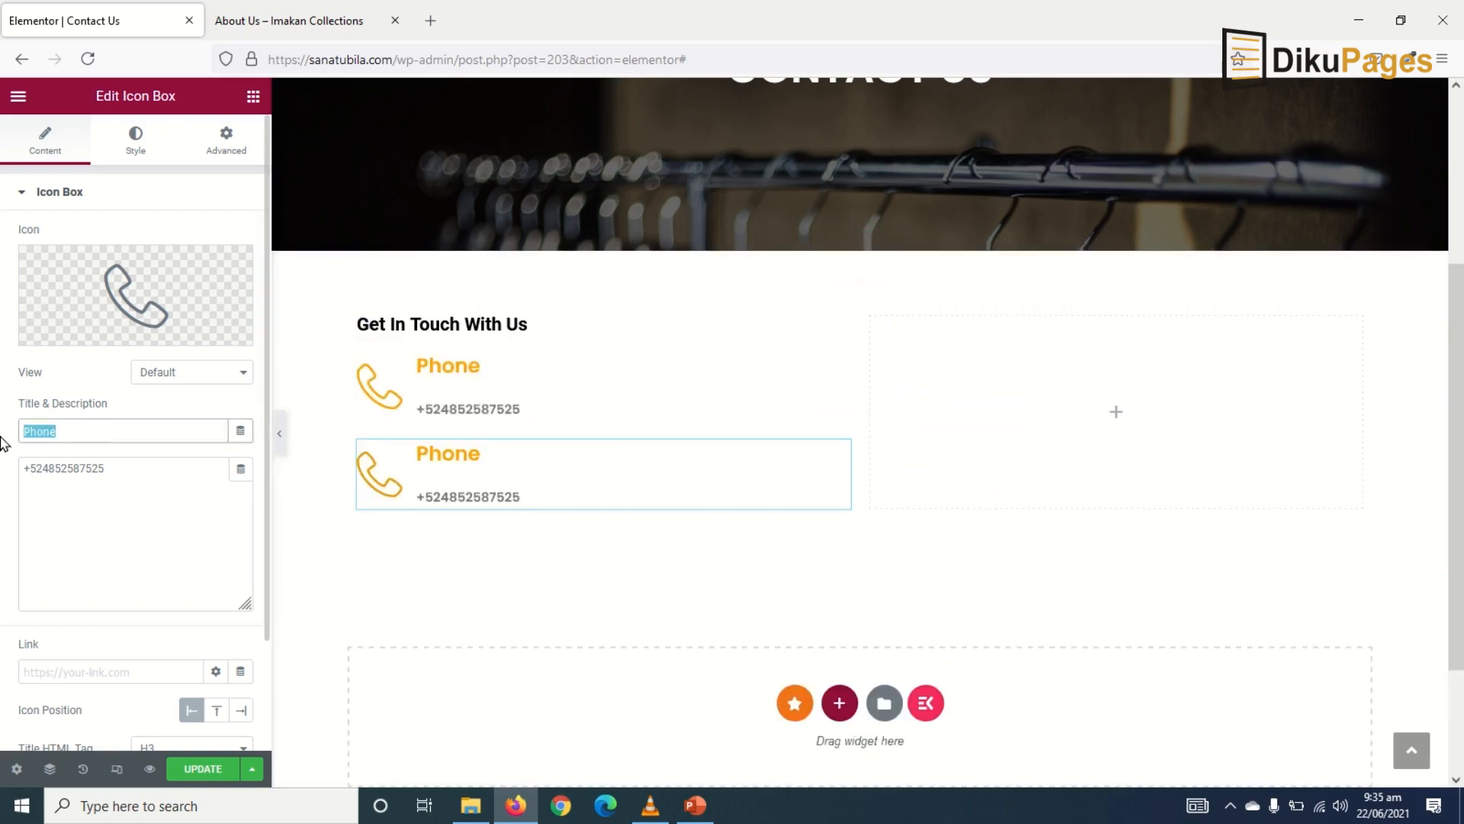
text(Mobil)
drag(106, 468, 70, 470)
text(654958)
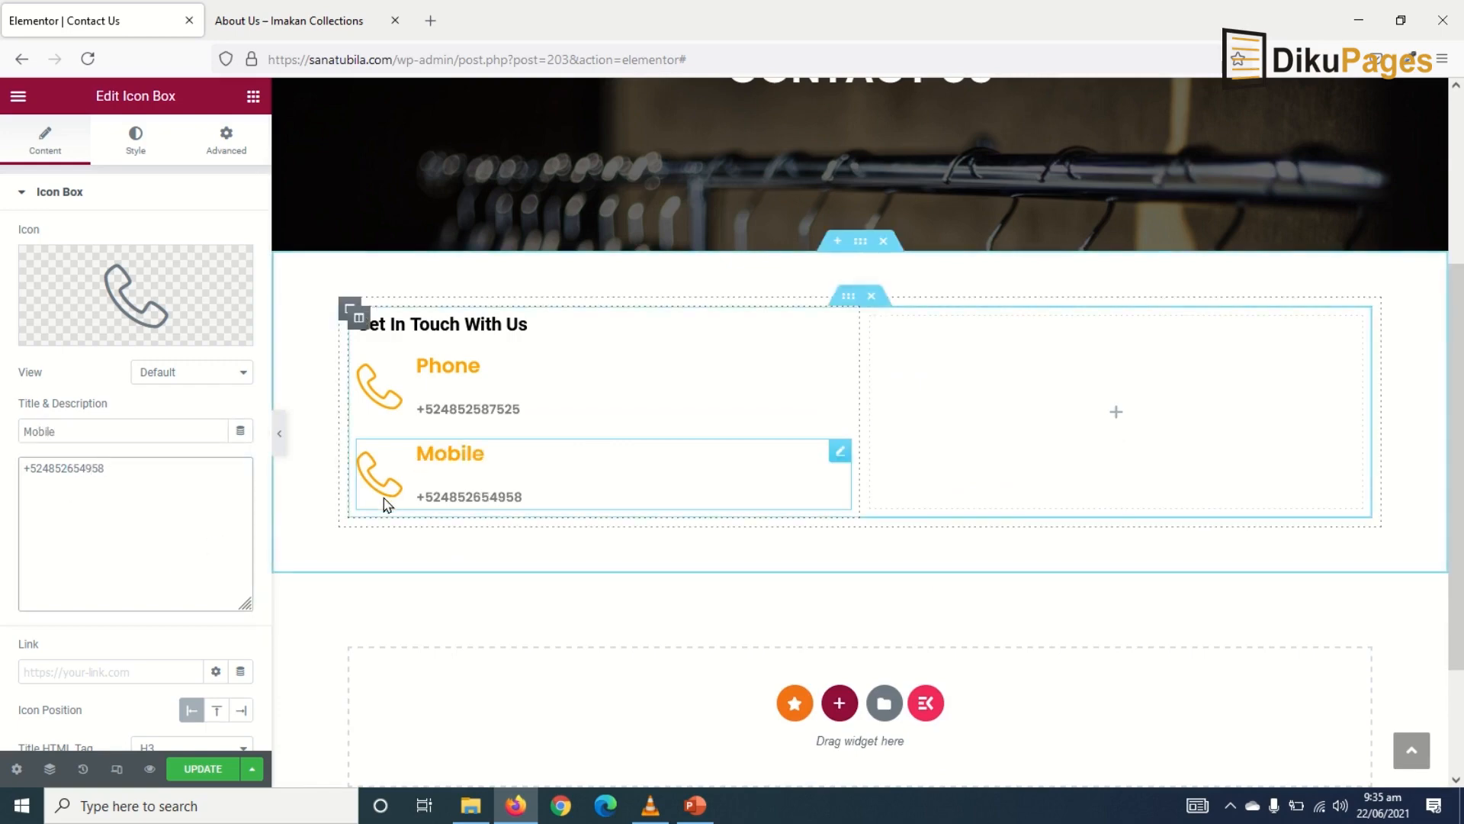
- Give the Mobile box the mobile phone icon from the icon library
mouse_move(67, 289)
click(115, 299)
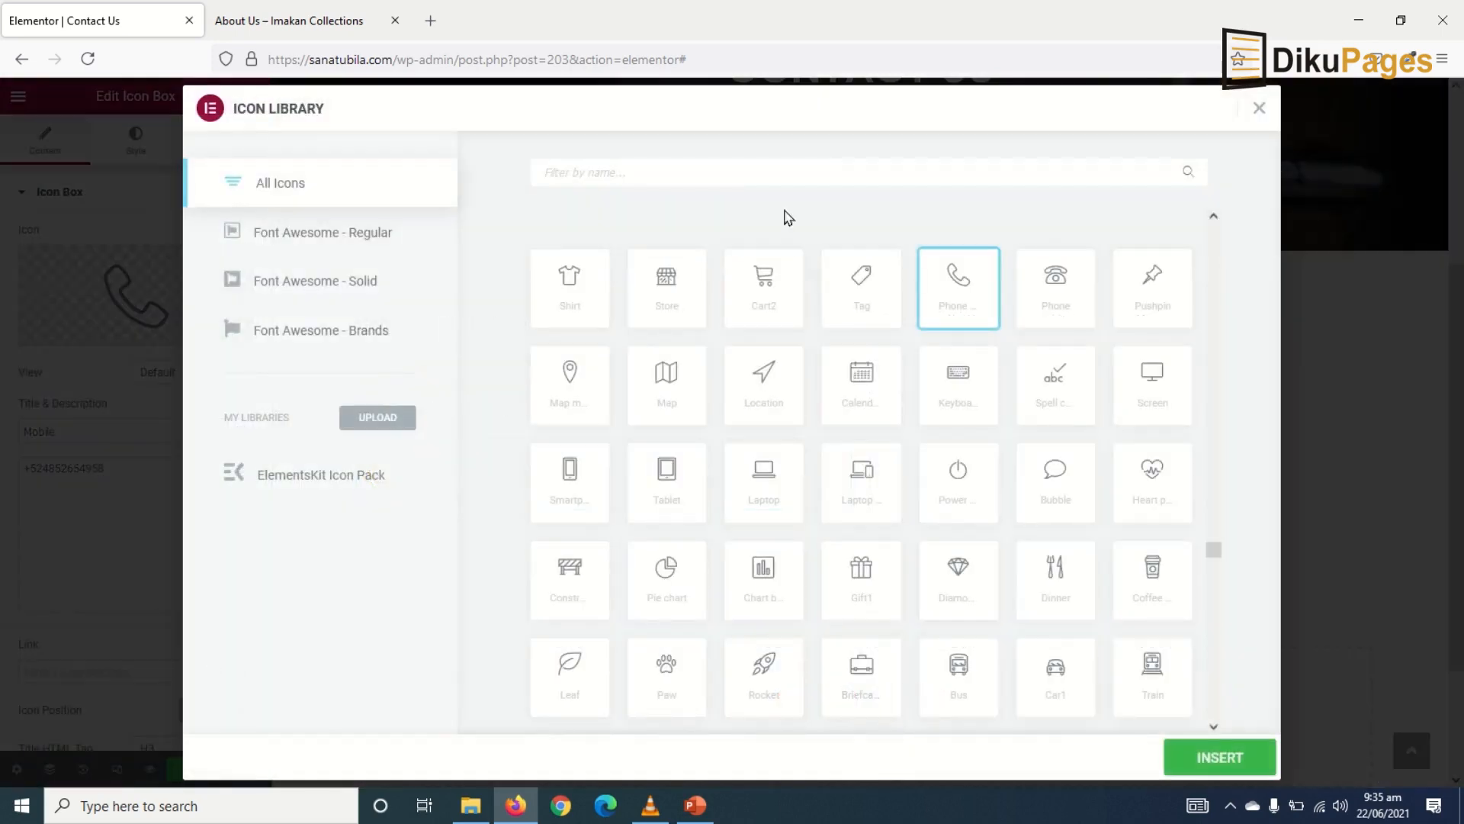
text(mobile)
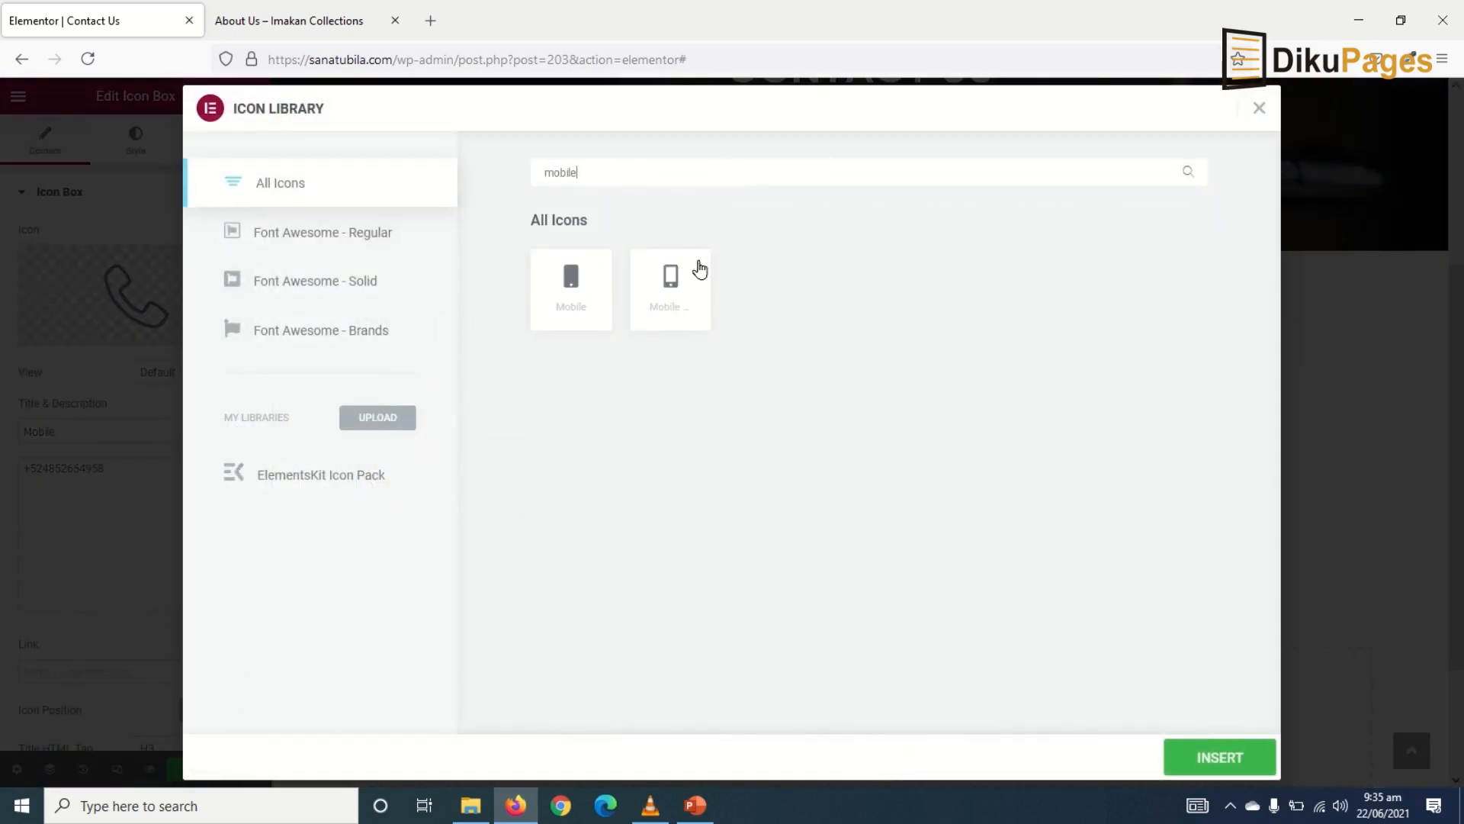
click(676, 289)
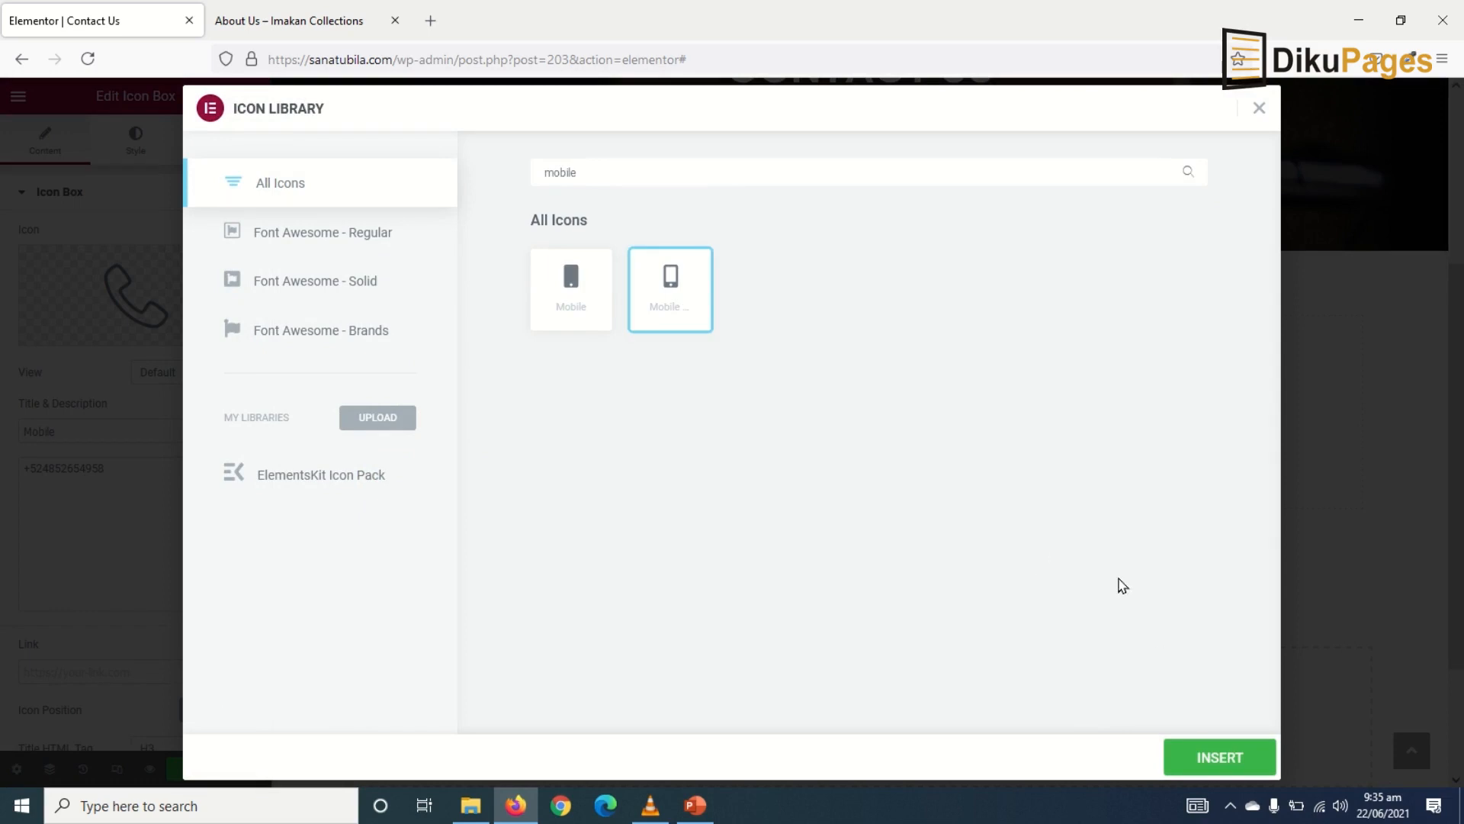
click(1218, 757)
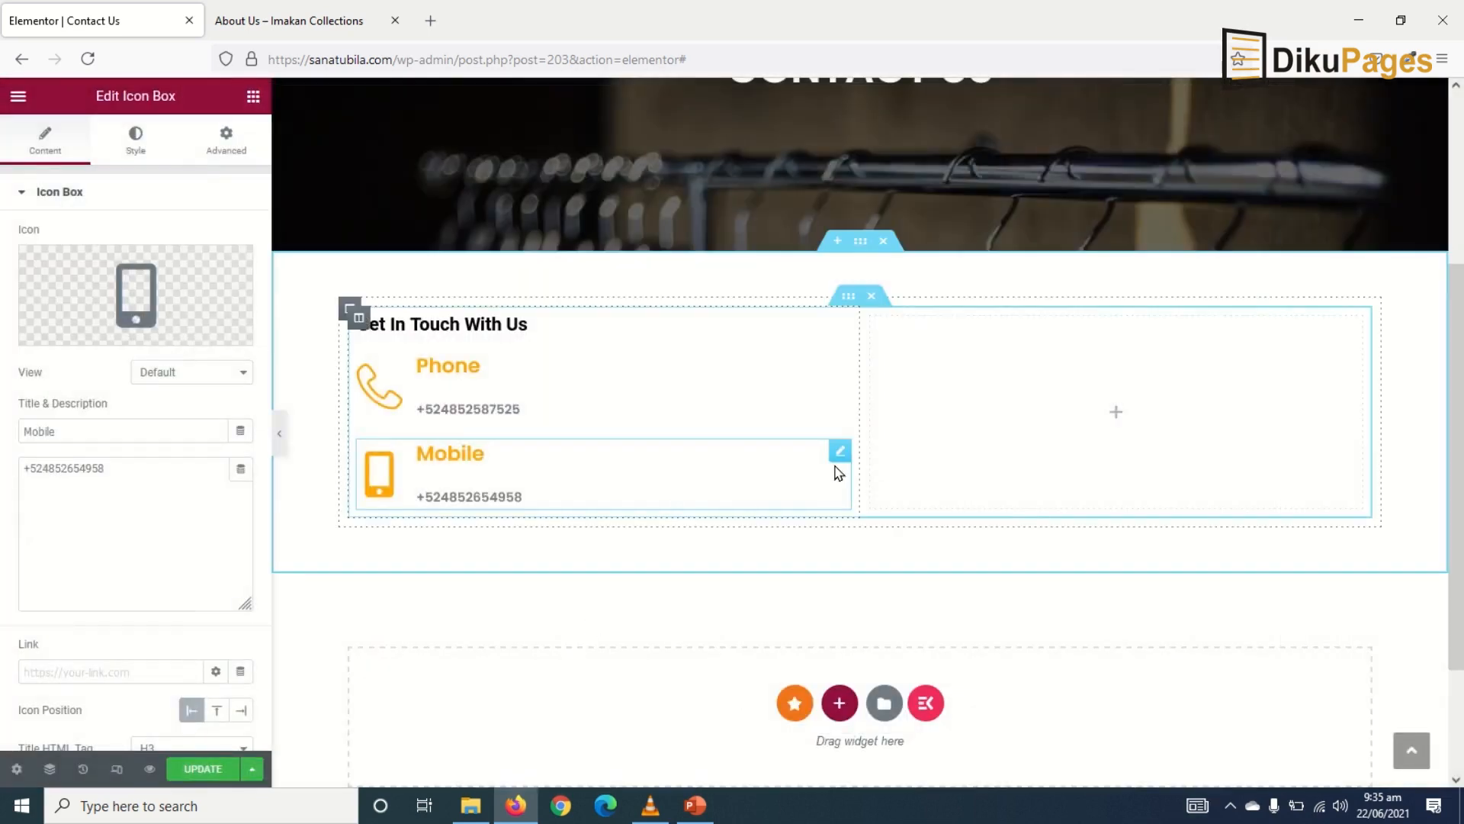
right_click(841, 461)
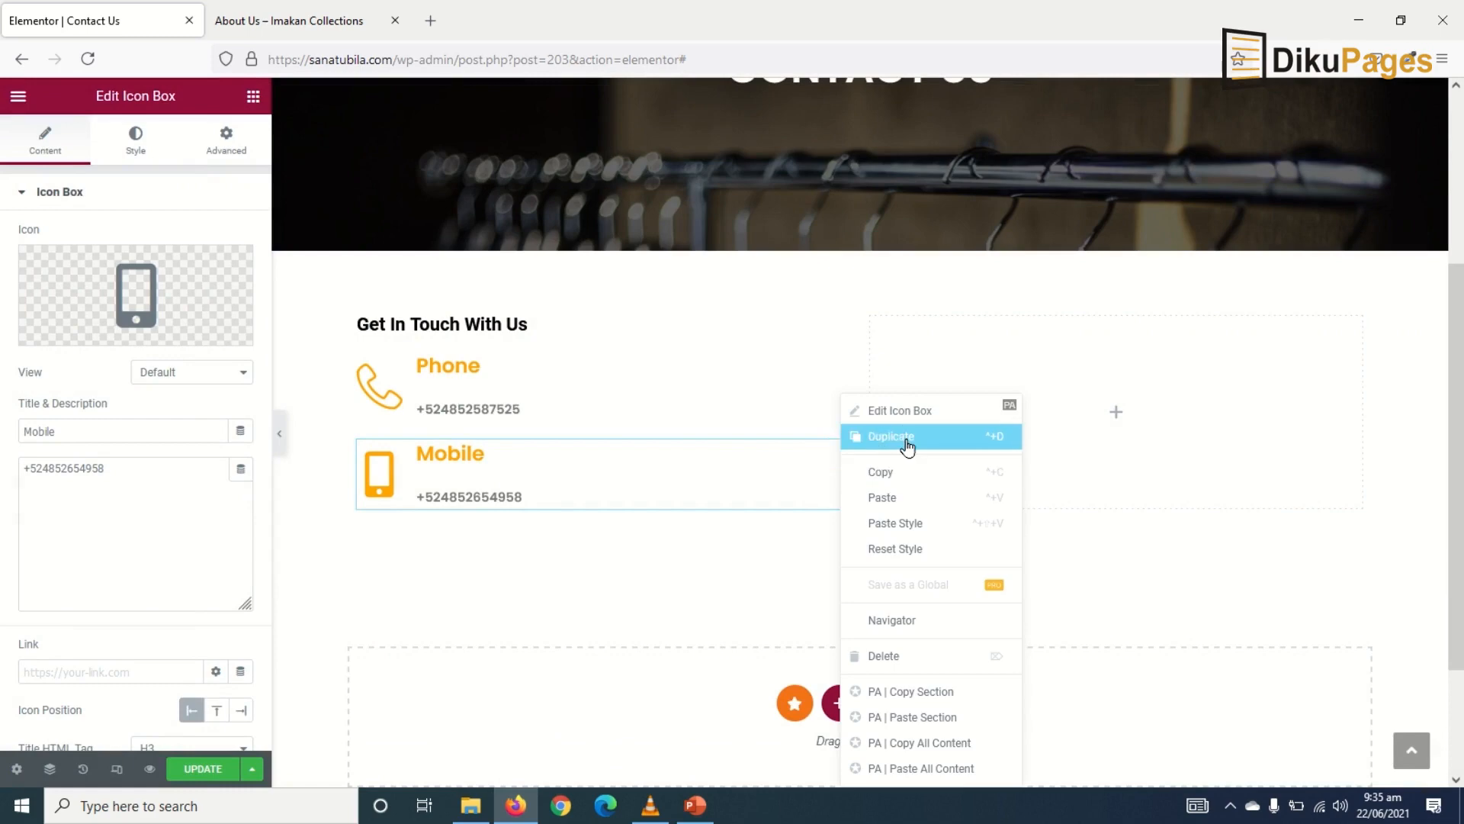
click(860, 438)
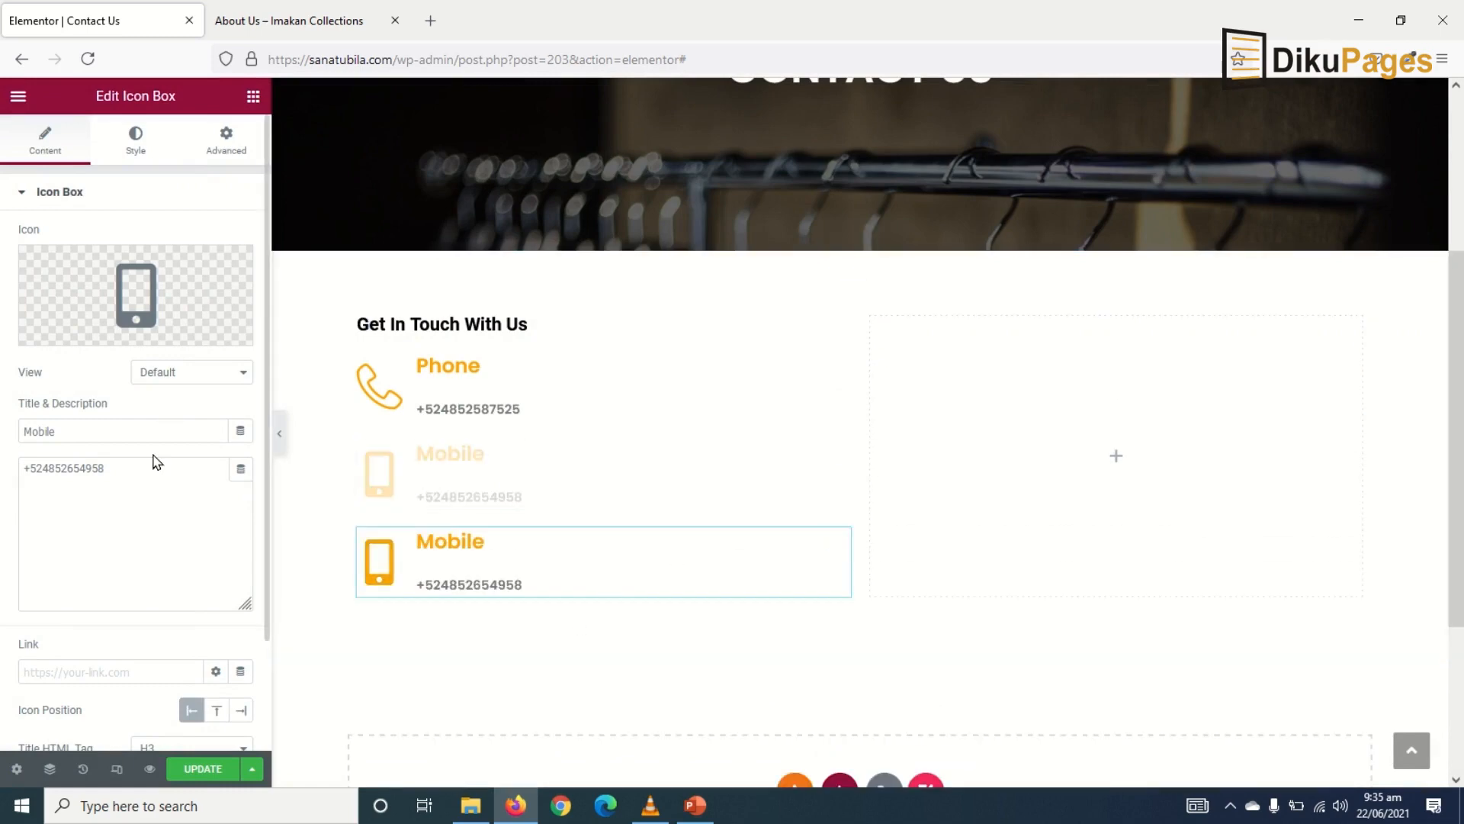
drag(143, 437, 1, 427)
text(Email)
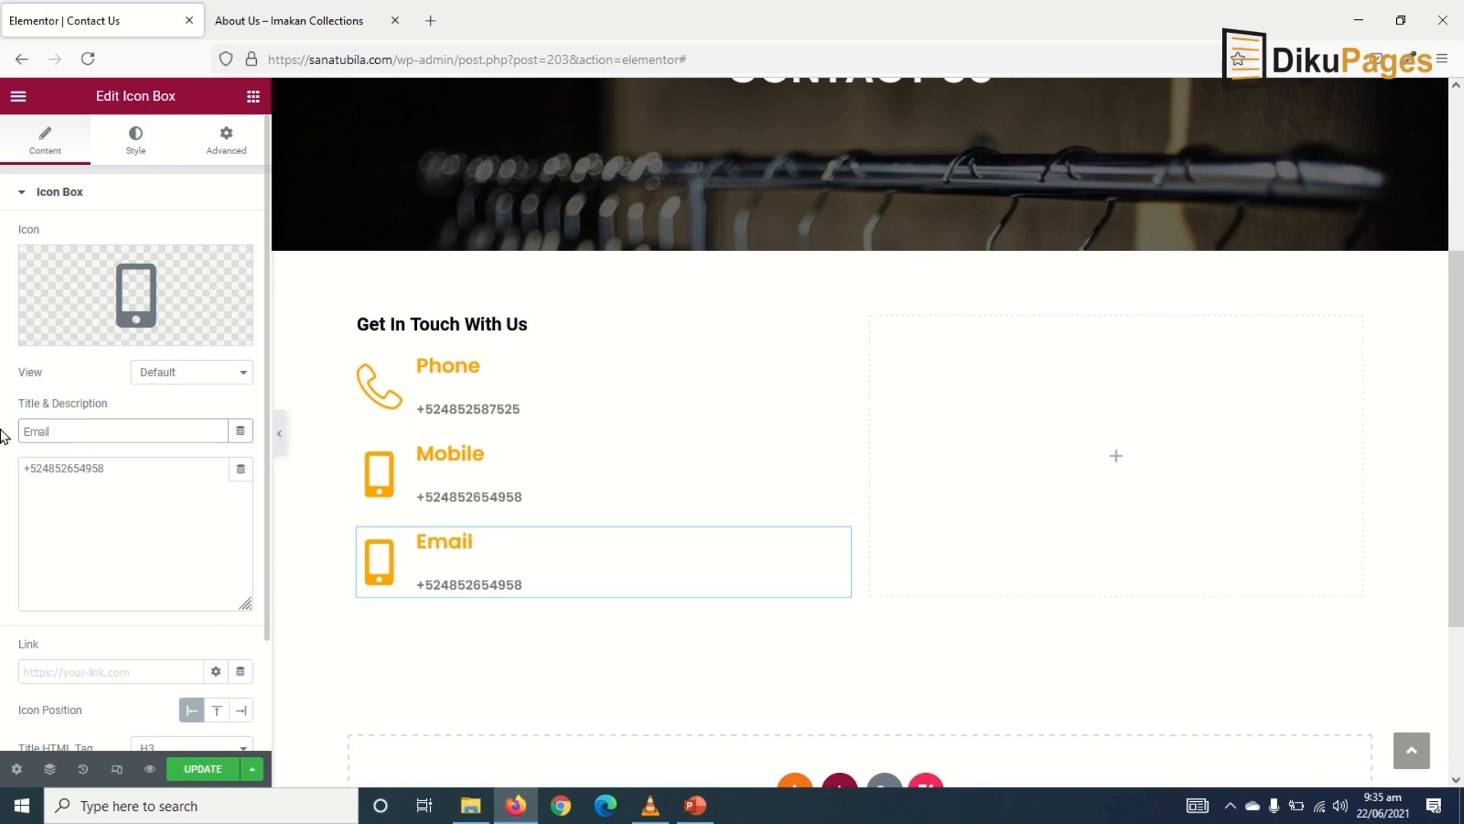
drag(111, 477, 2, 479)
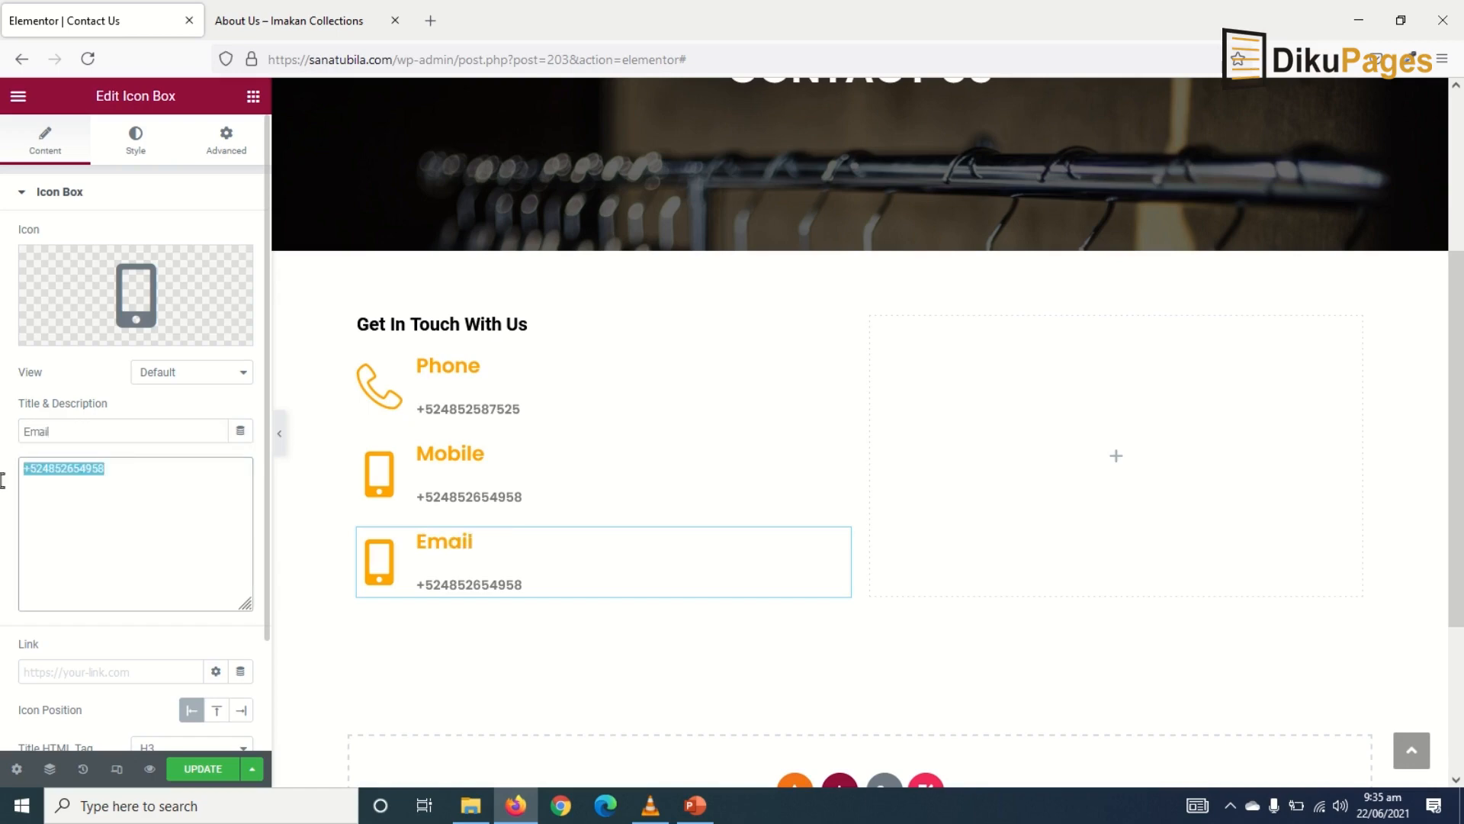
text(inf)
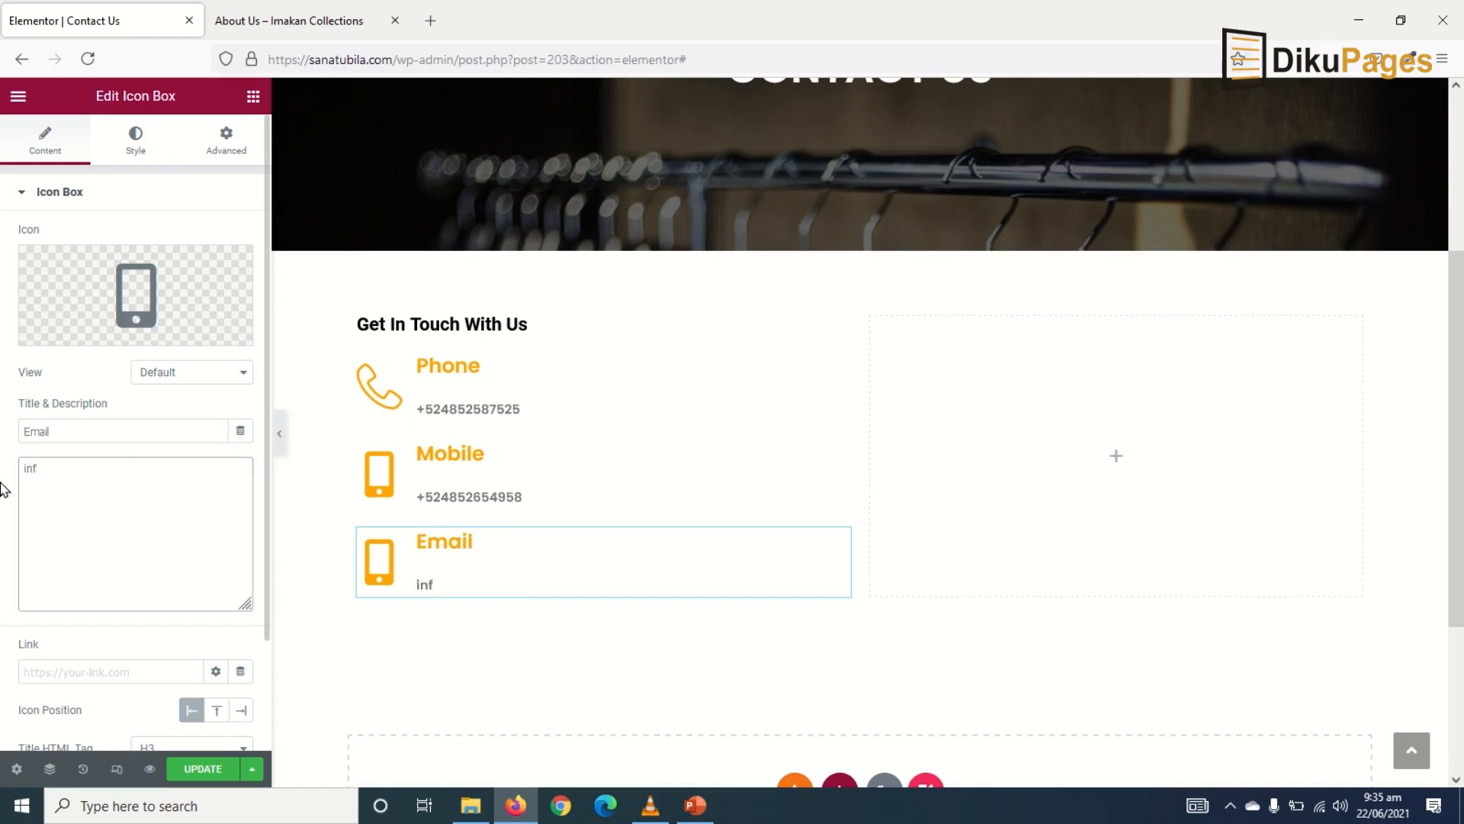
text(o@example.com)
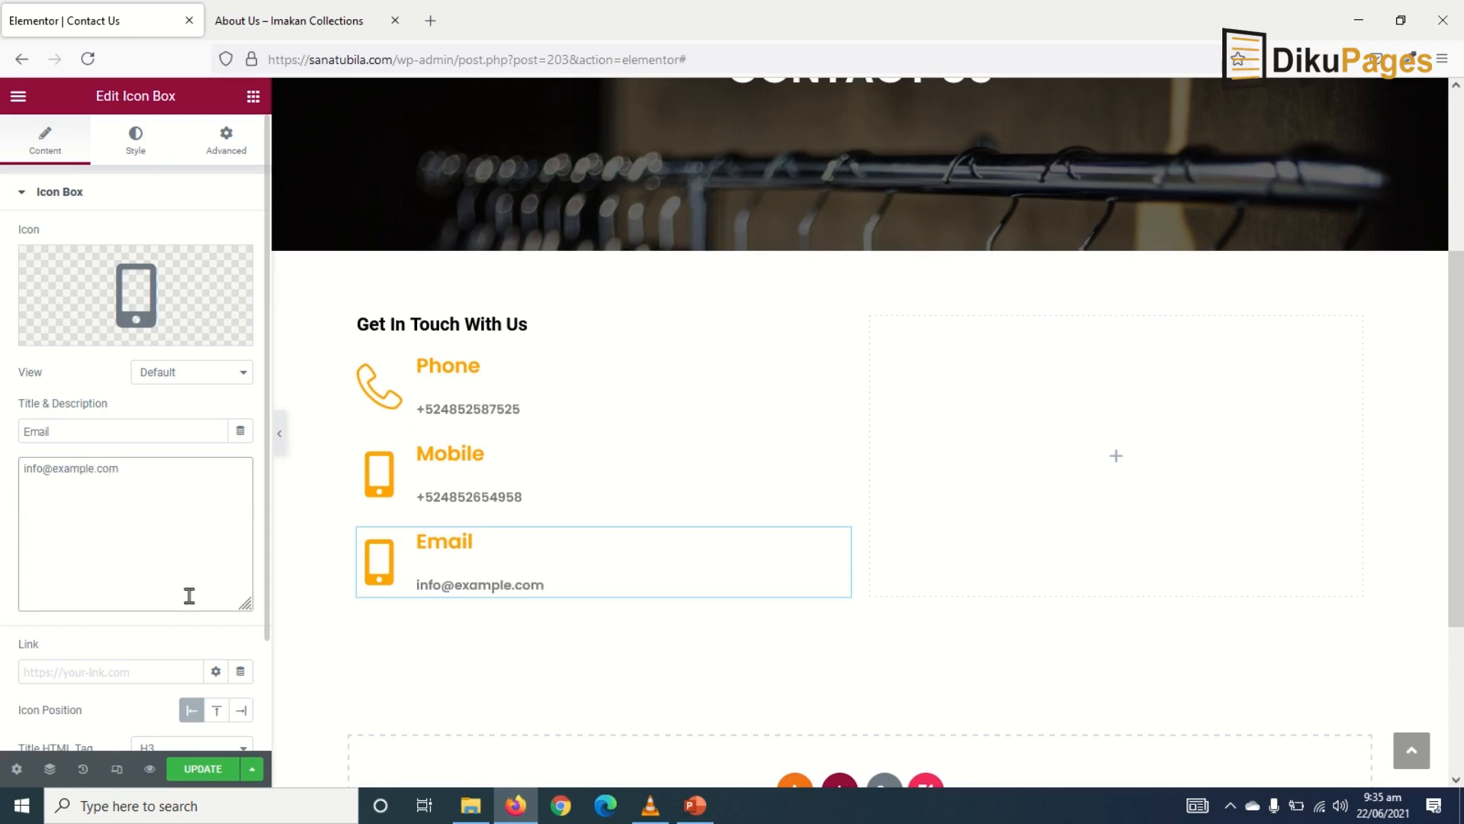
- Give the Email box the envelope icon from the Icon Library and save the page
click(109, 288)
text(emai)
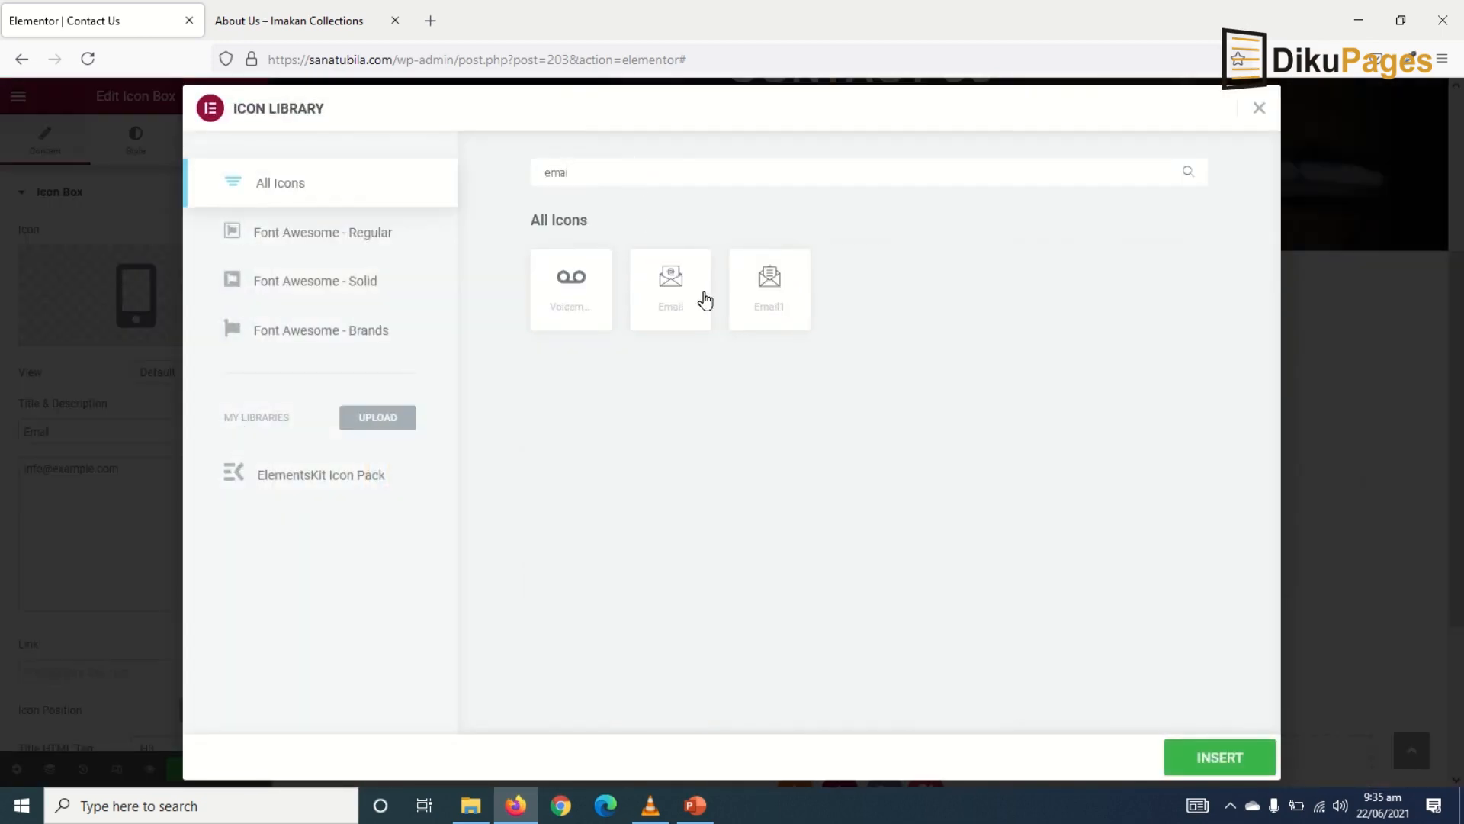
click(680, 288)
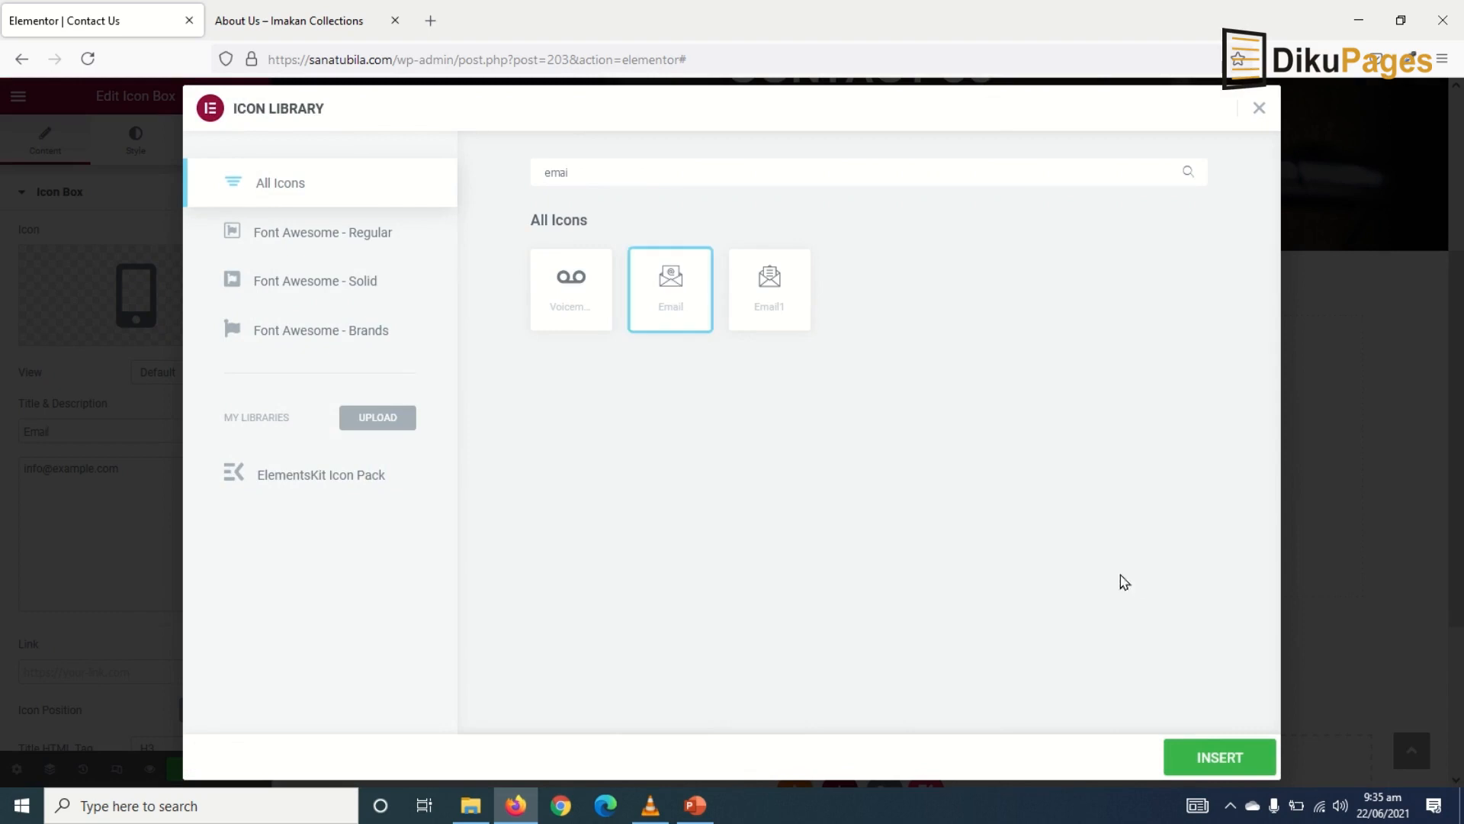
click(1209, 756)
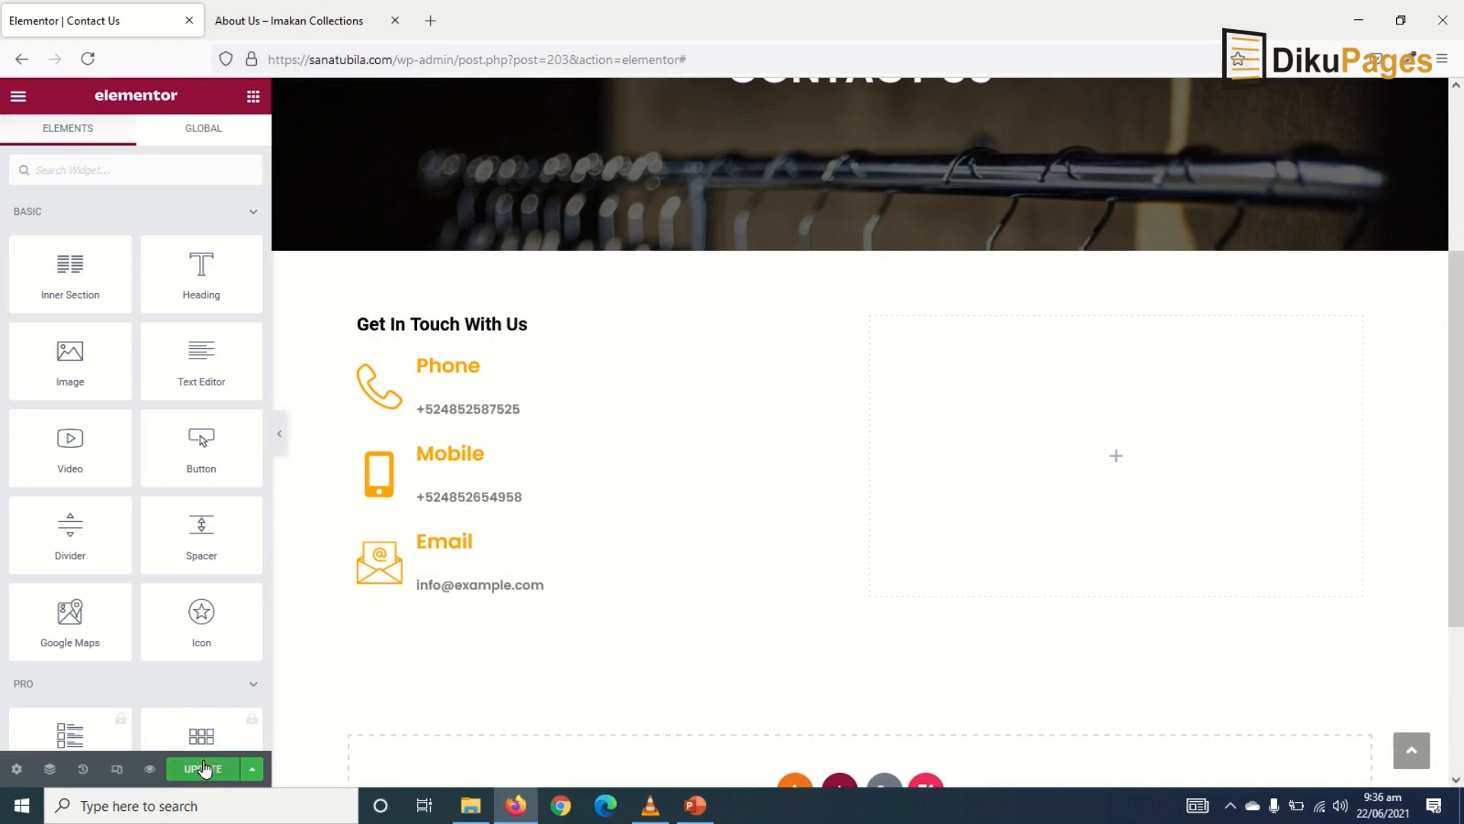
click(200, 770)
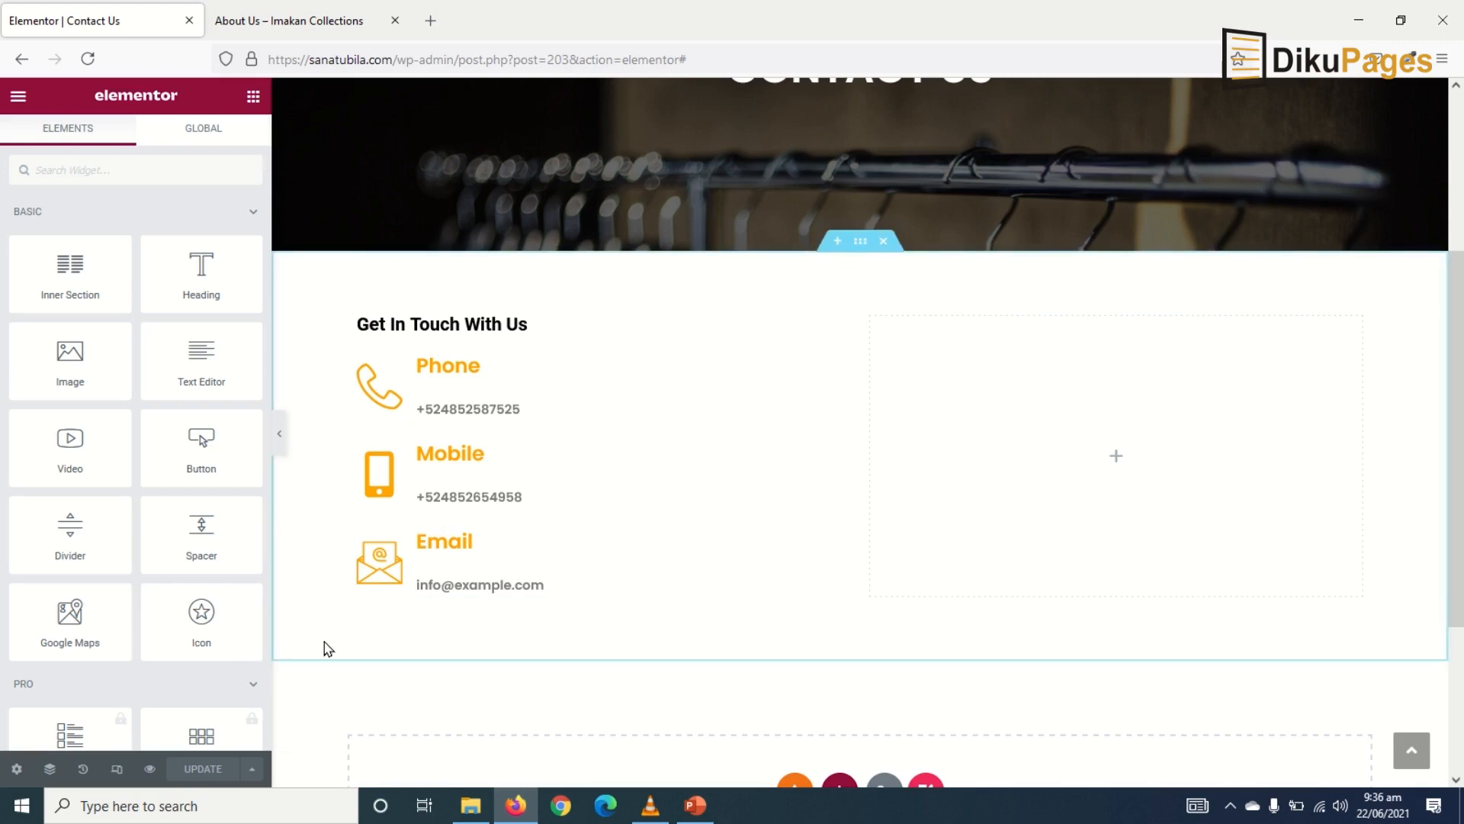
- Search Plugins > Add New for 'wp', then install and activate Contact Form by WPForms
click(259, 25)
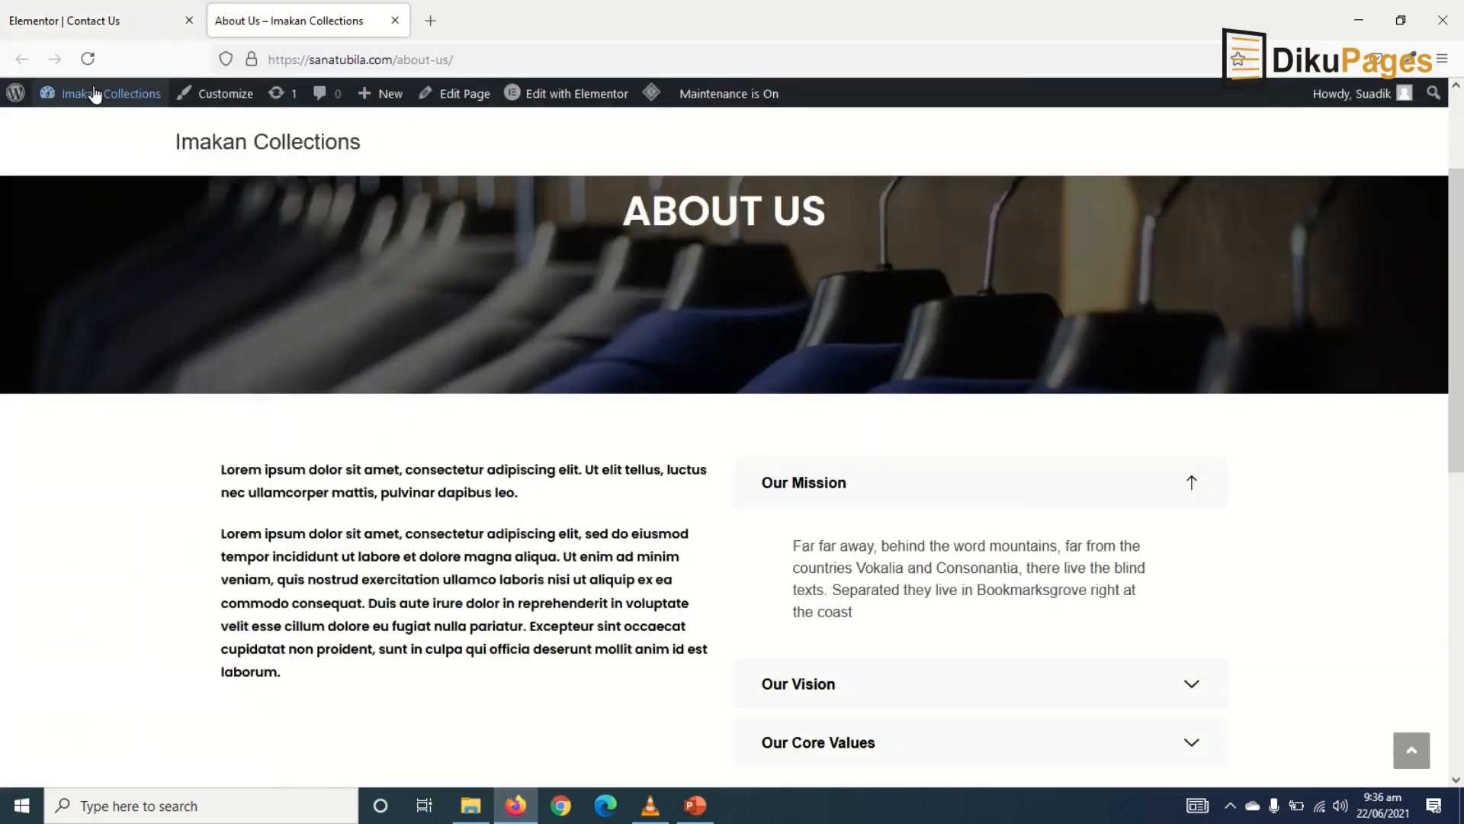
mouse_move(98, 92)
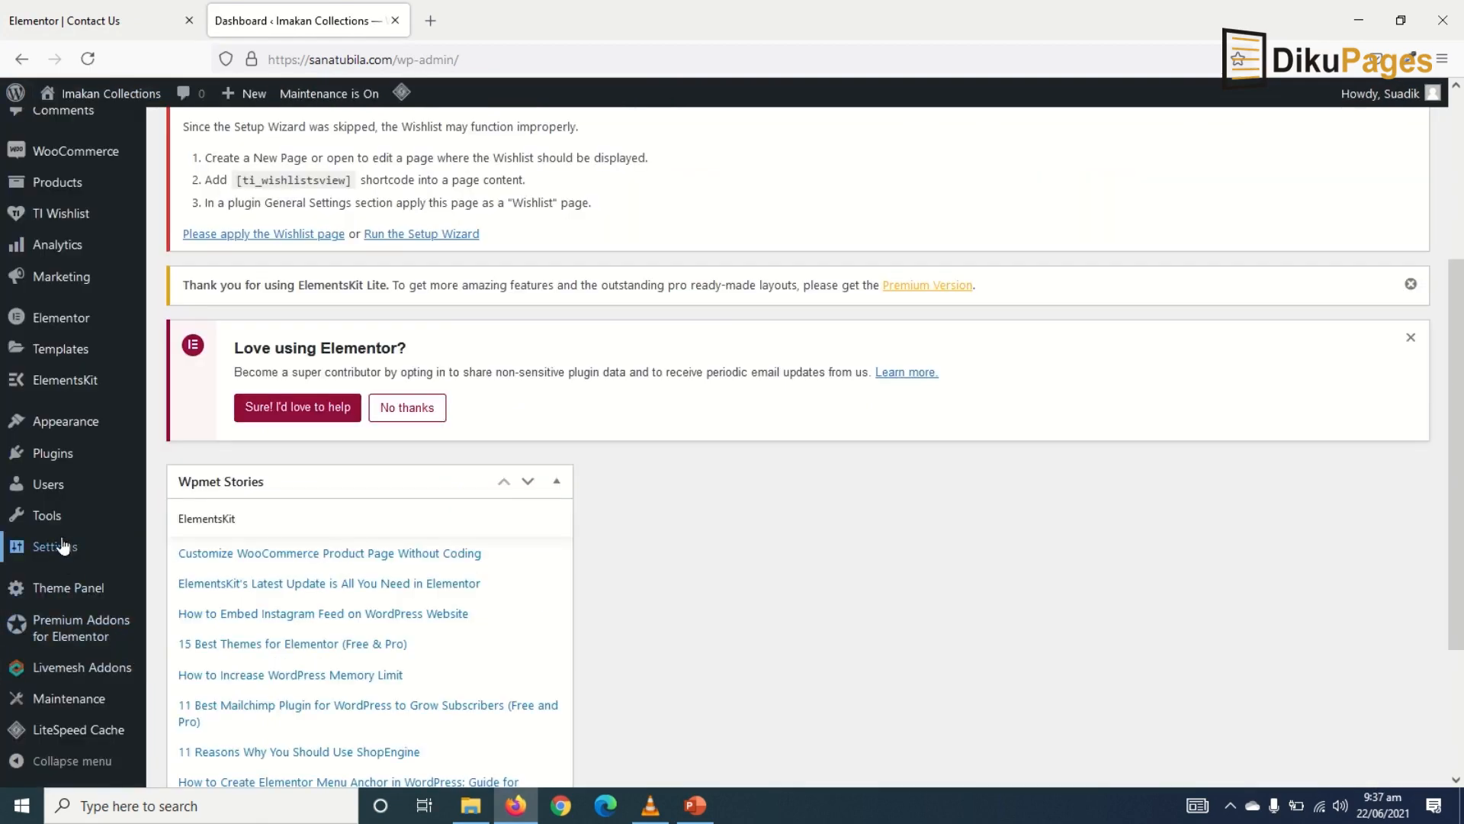
mouse_move(58, 458)
click(203, 486)
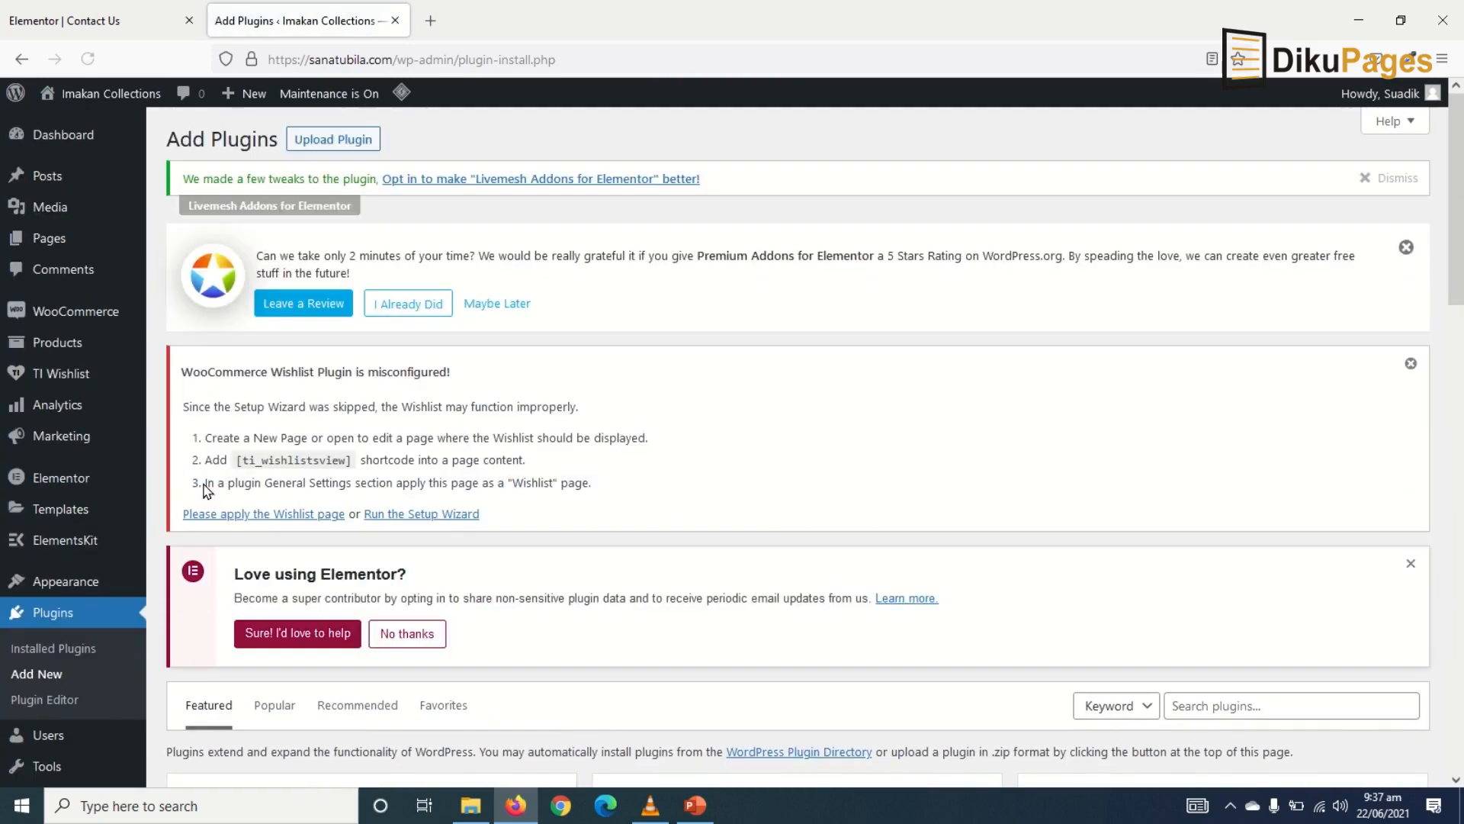
click(1241, 704)
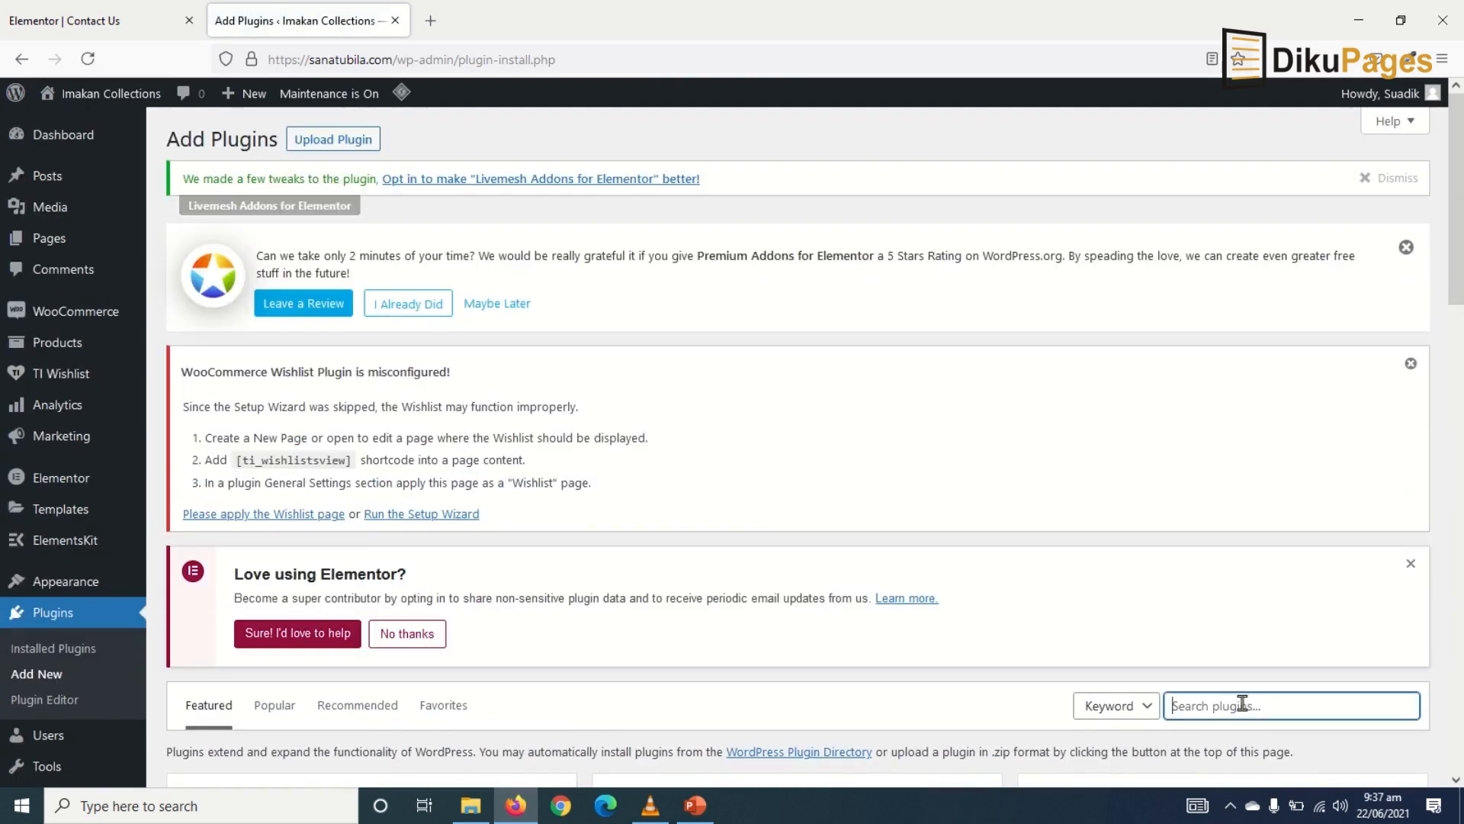
text(wpforms)
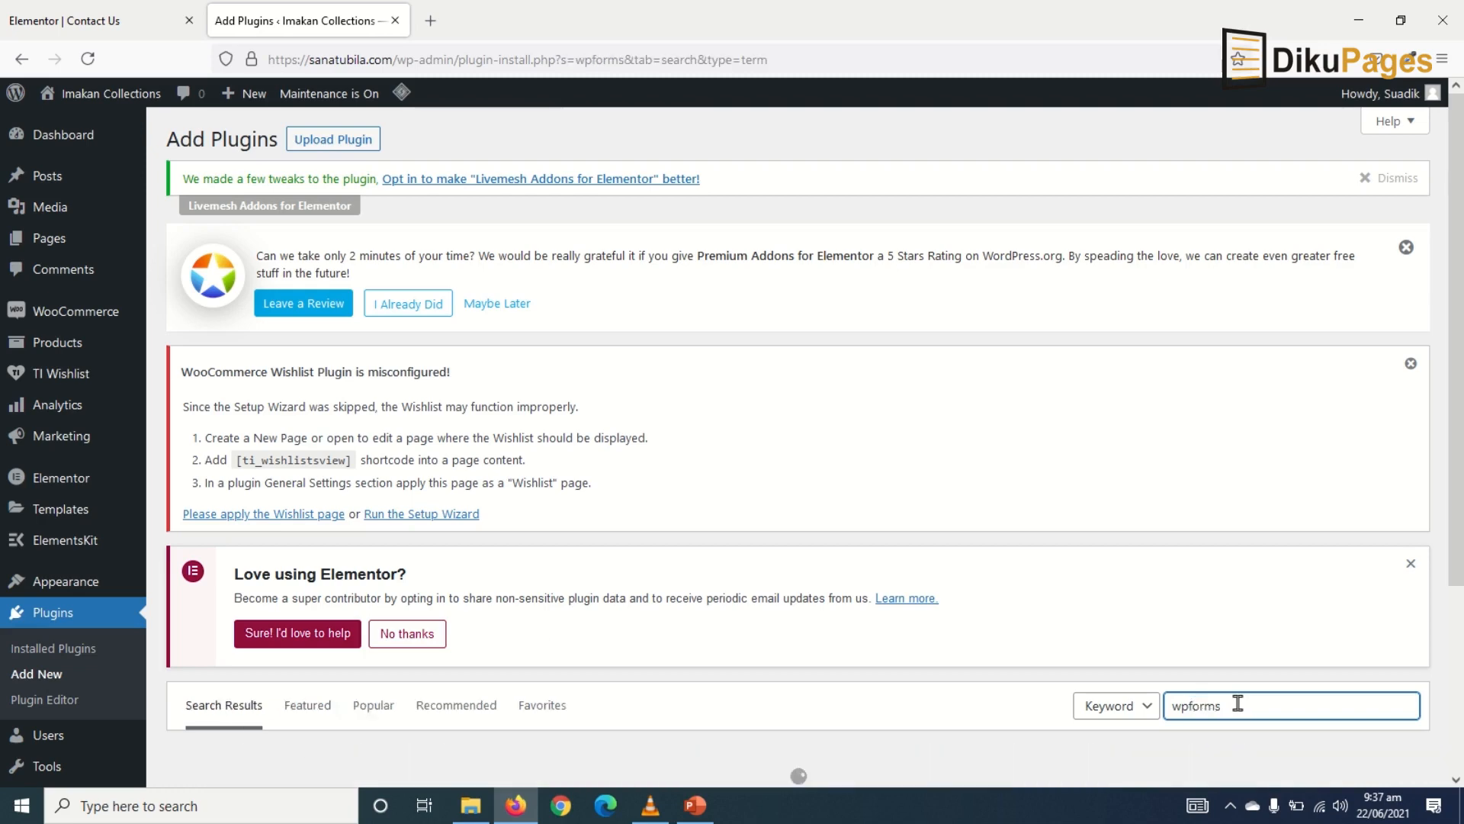
scroll(1235, 701, down, 1)
scroll(1095, 609, down, 7)
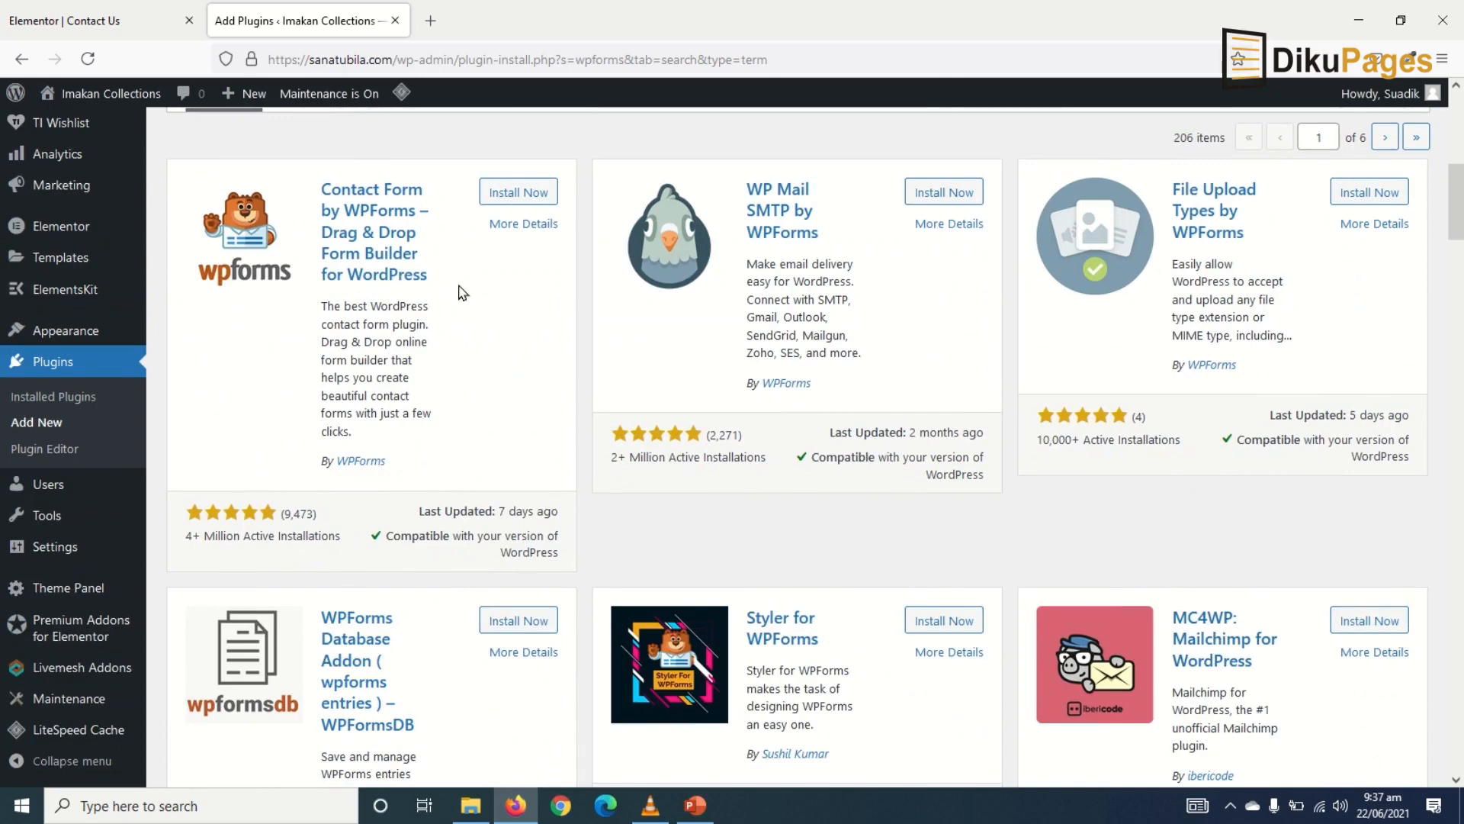
click(511, 200)
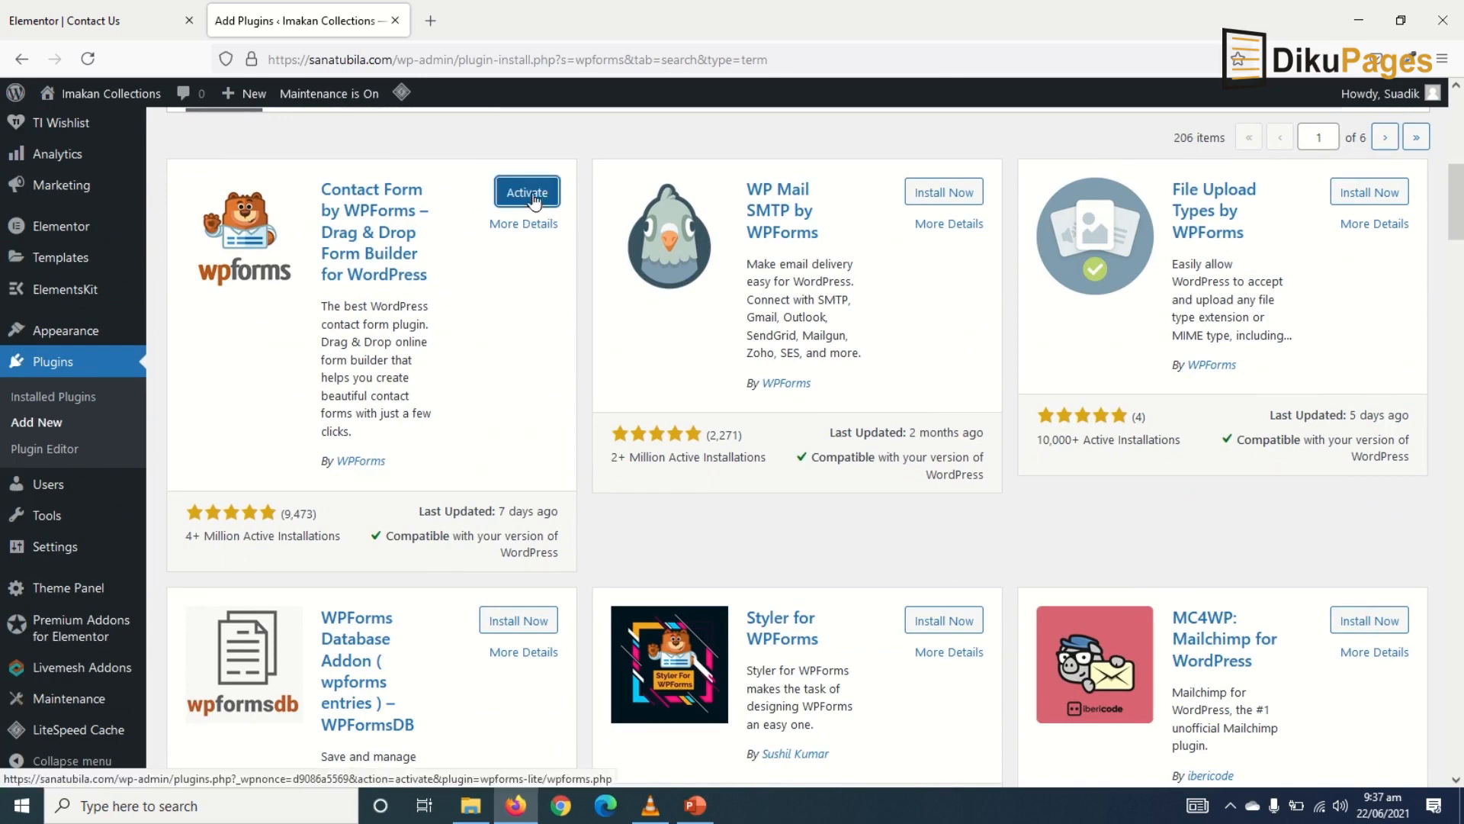
click(530, 191)
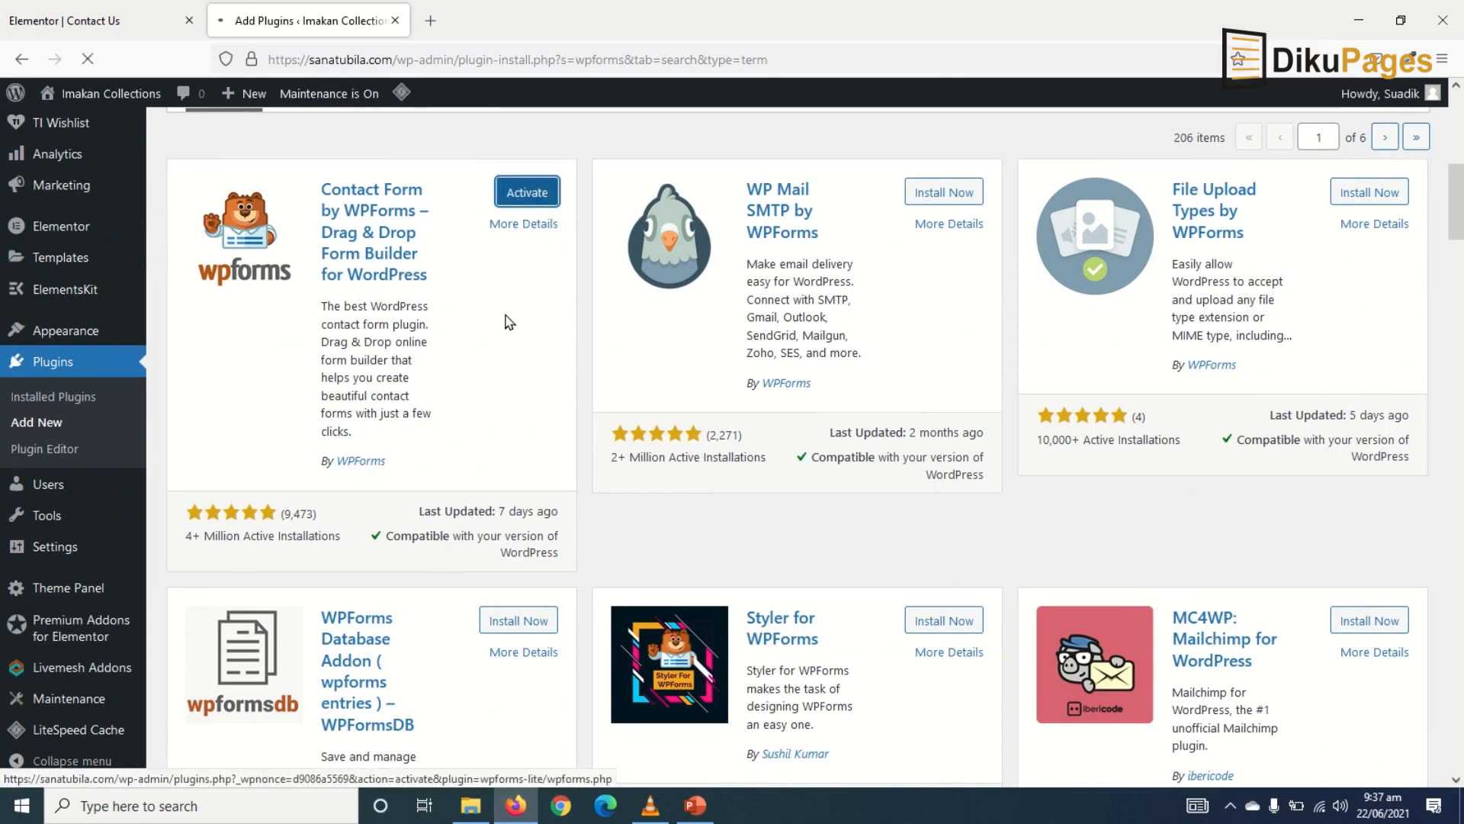
- Start a new WPForms form and review the Blank, Simple Contact, Newsletter Signup and Suggestion templates
scroll(420, 556, down, 5)
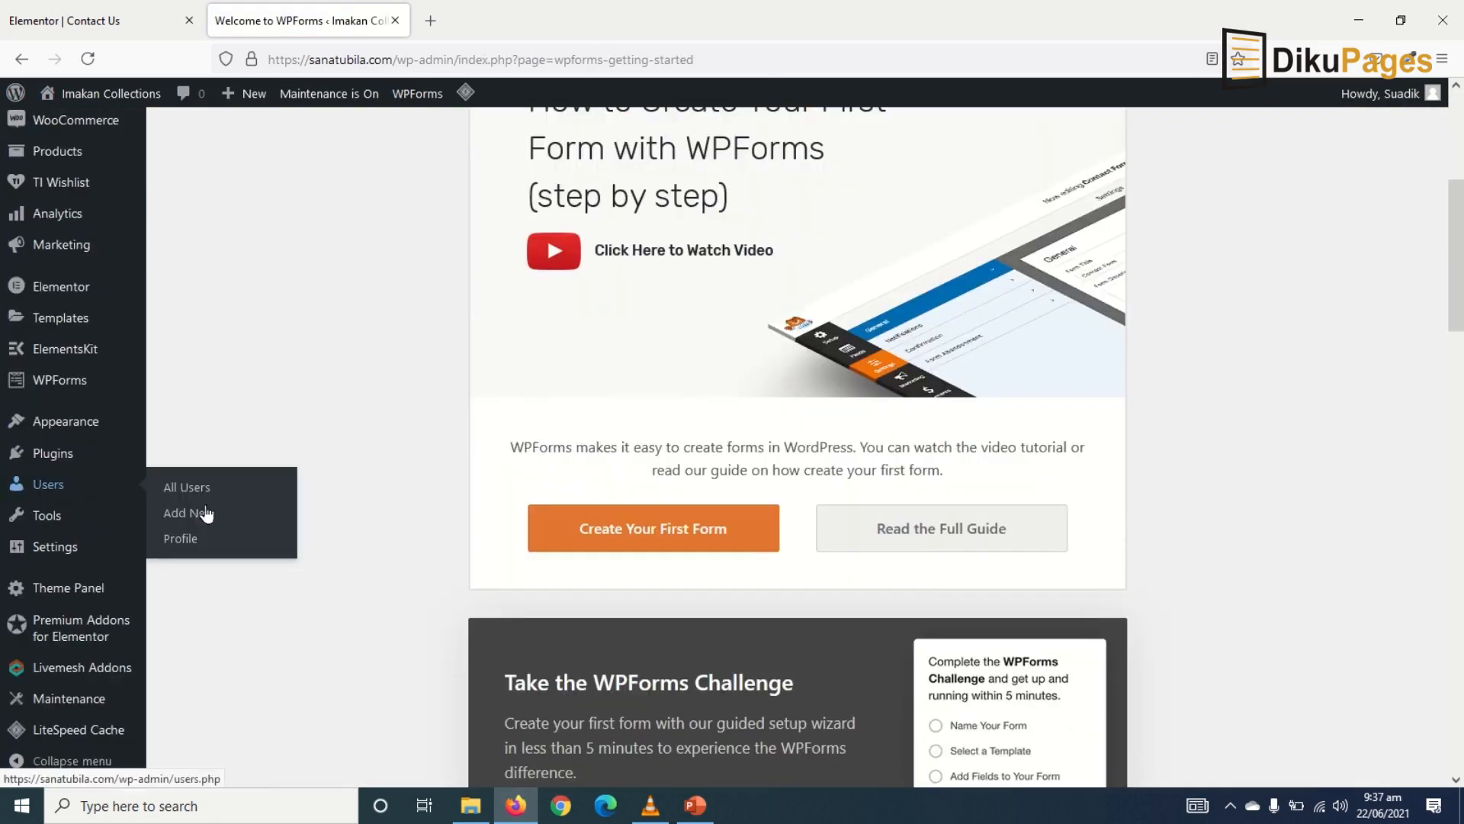
scroll(236, 430, down, 2)
mouse_move(51, 456)
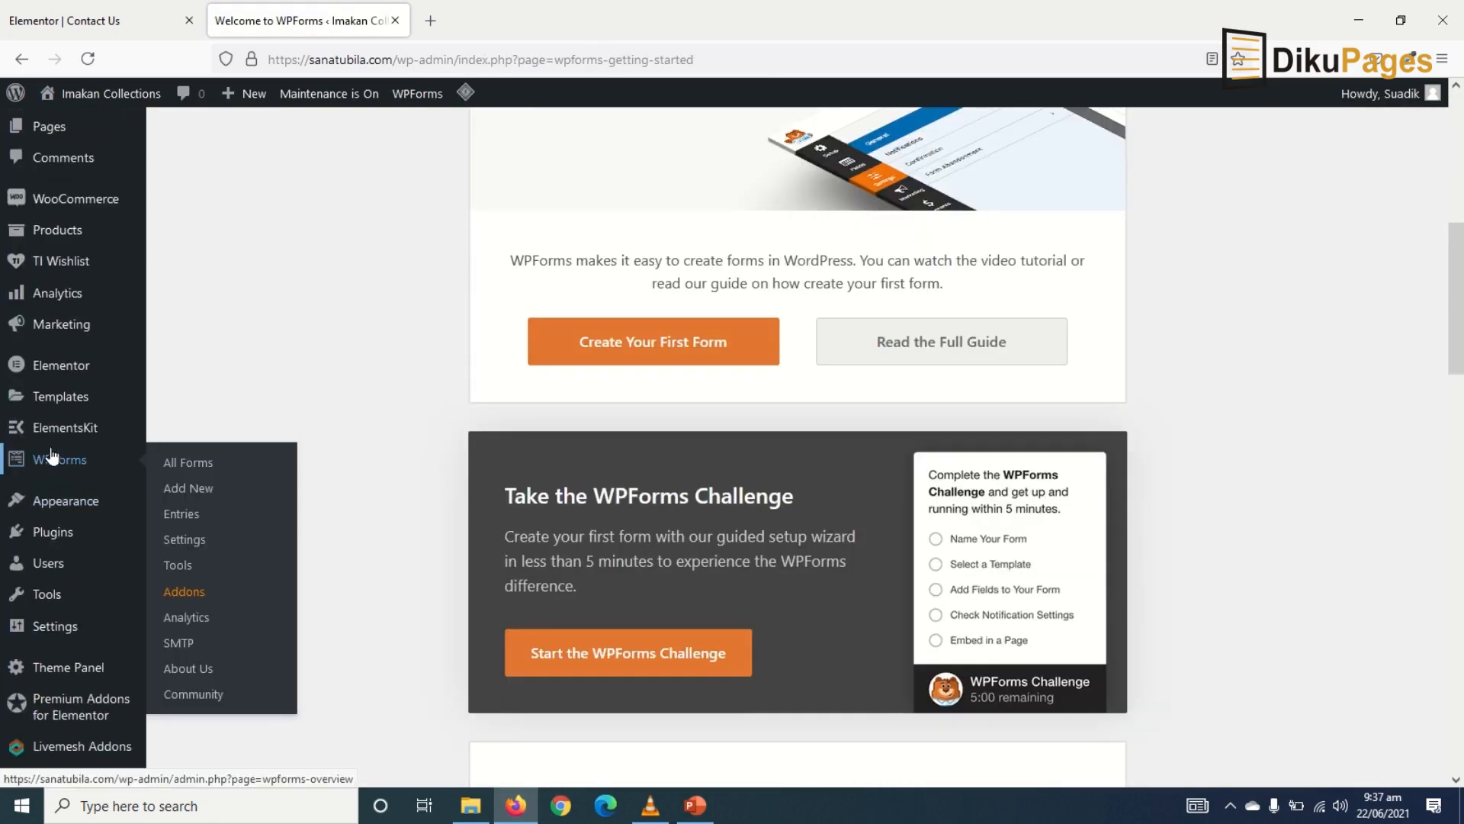
click(200, 493)
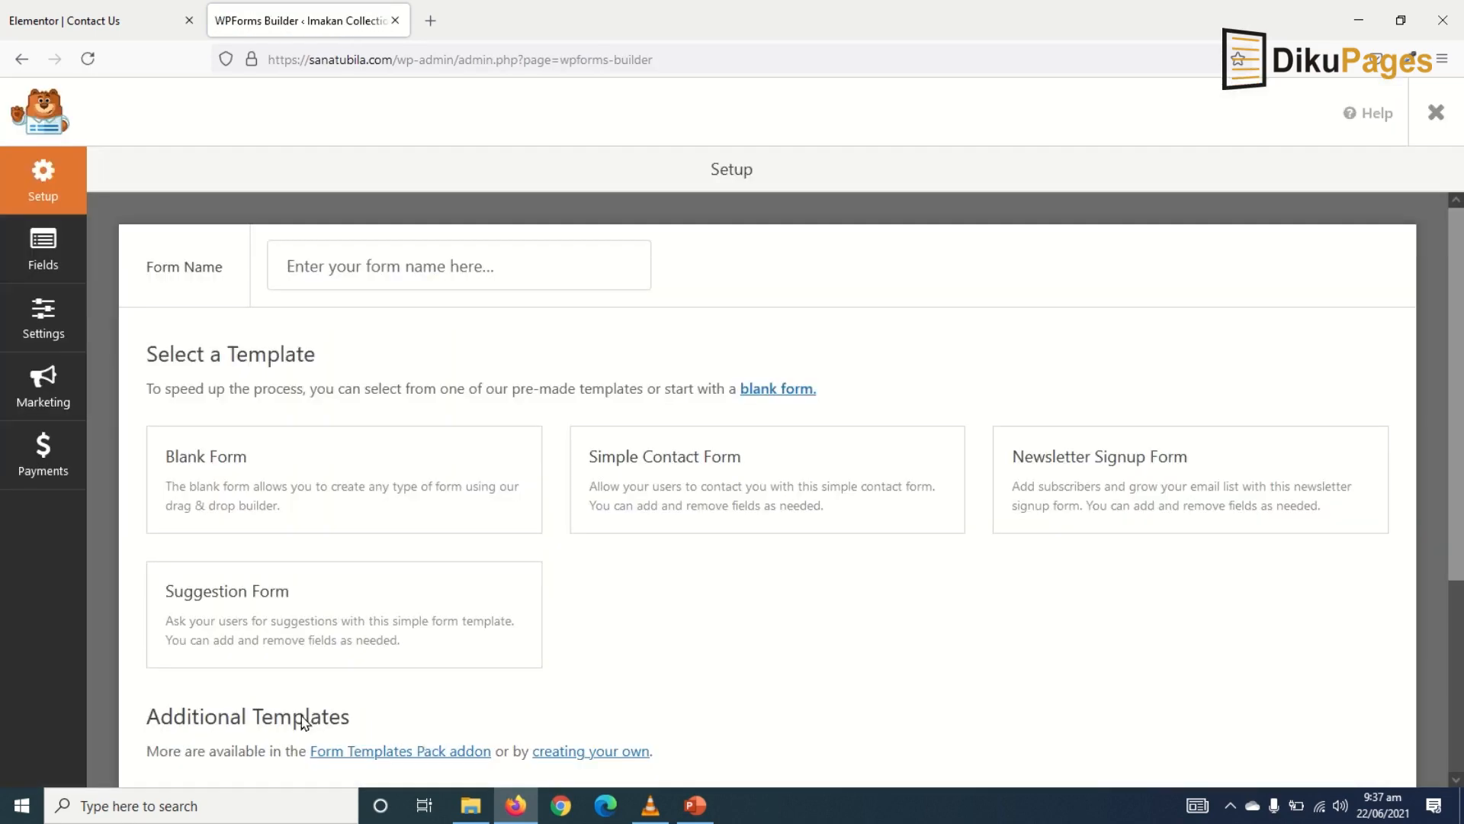
mouse_move(165, 453)
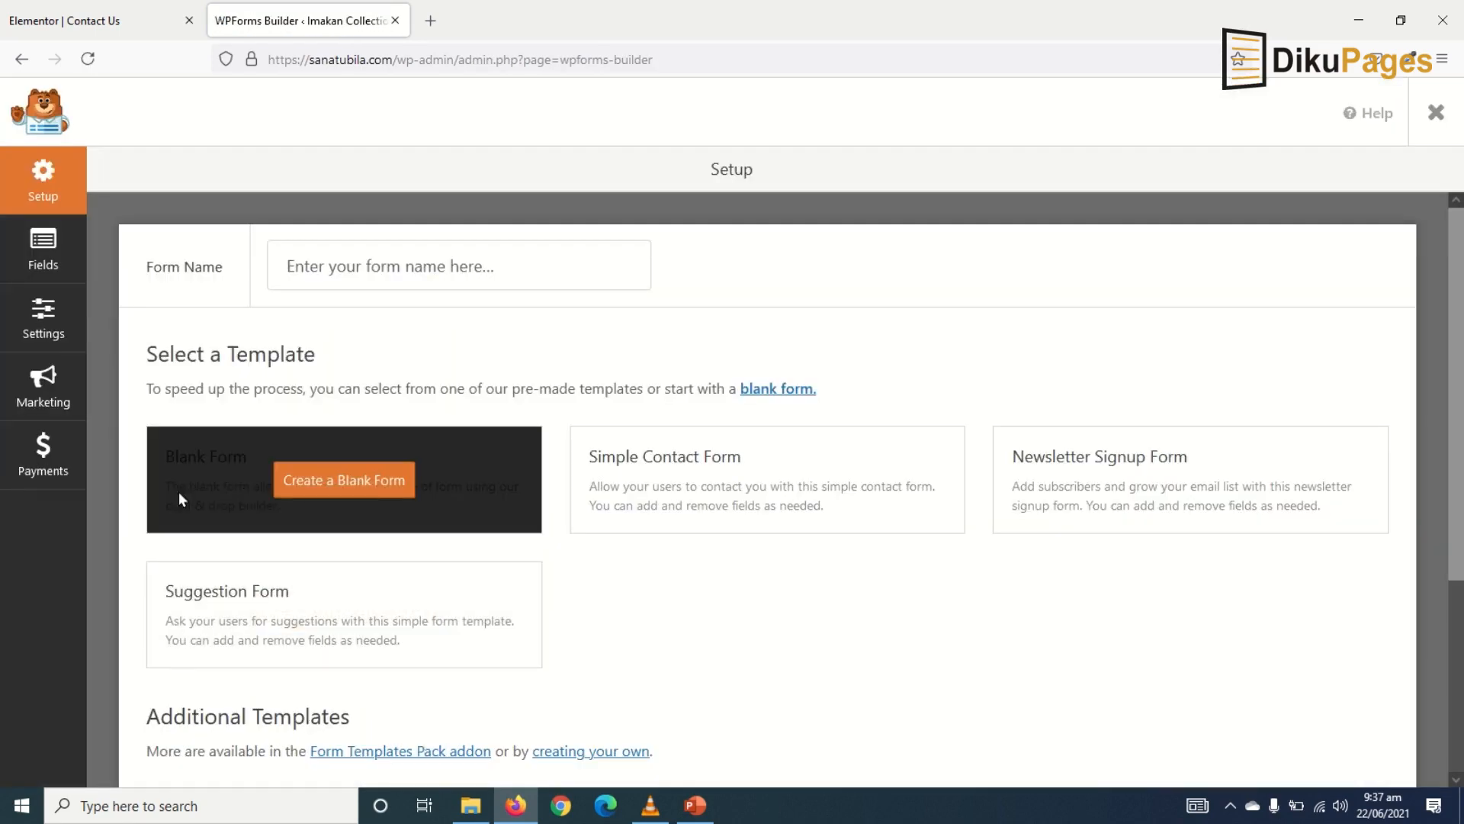
mouse_move(614, 463)
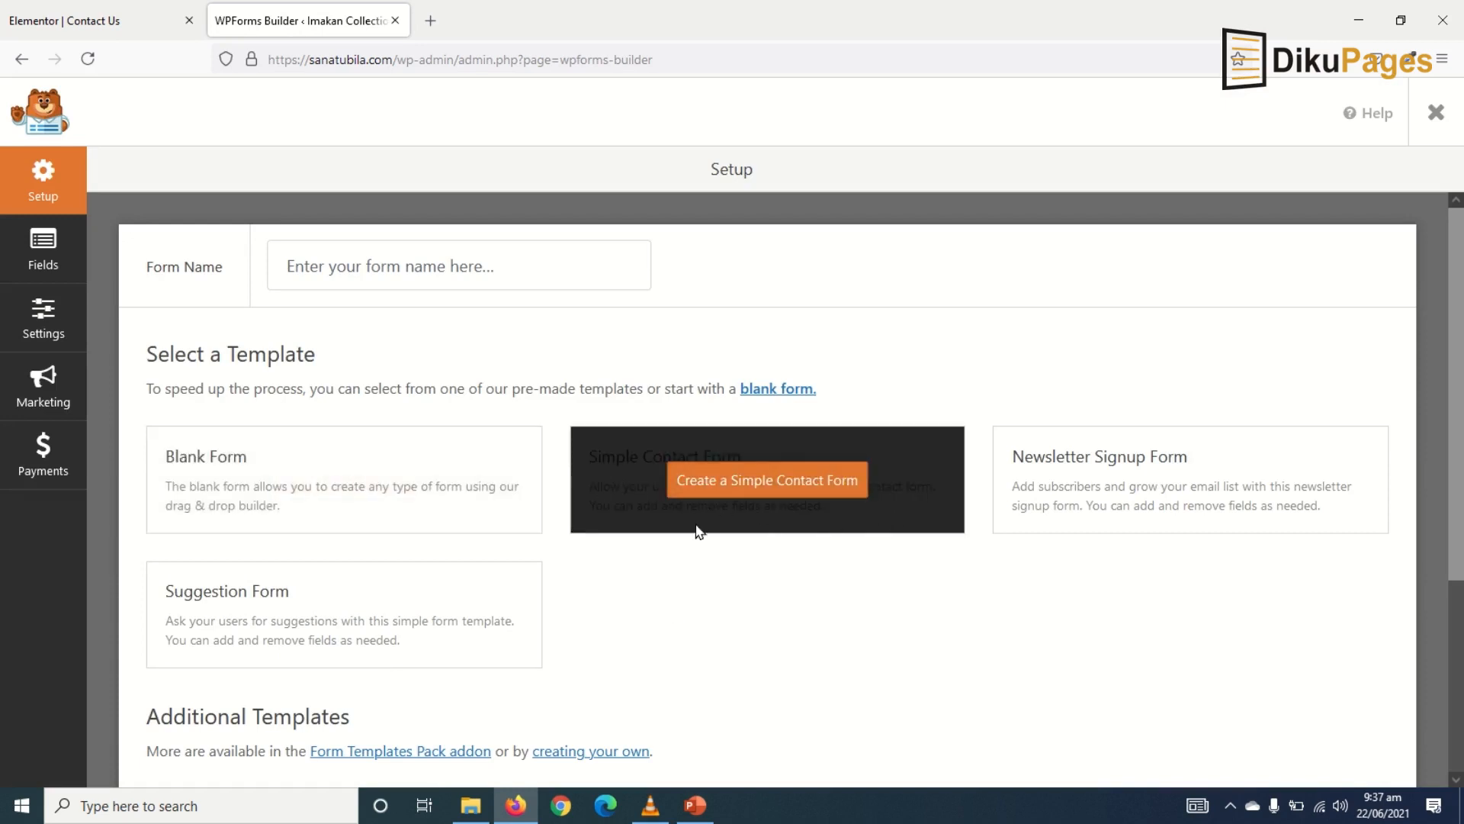
mouse_move(1070, 495)
mouse_move(455, 665)
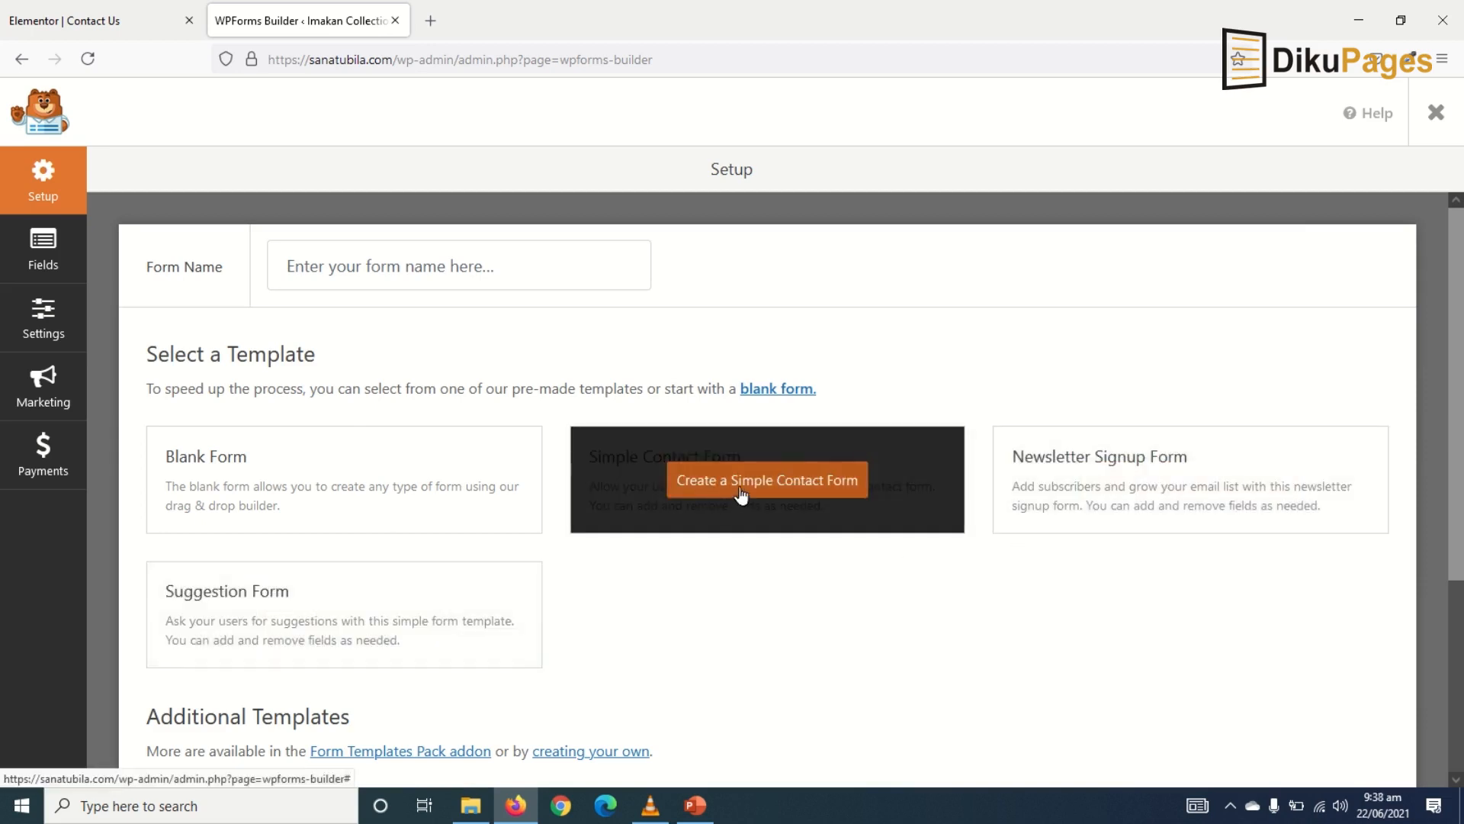
- Create a form from the Simple Contact Form template and set the Name field to Simple format
click(740, 492)
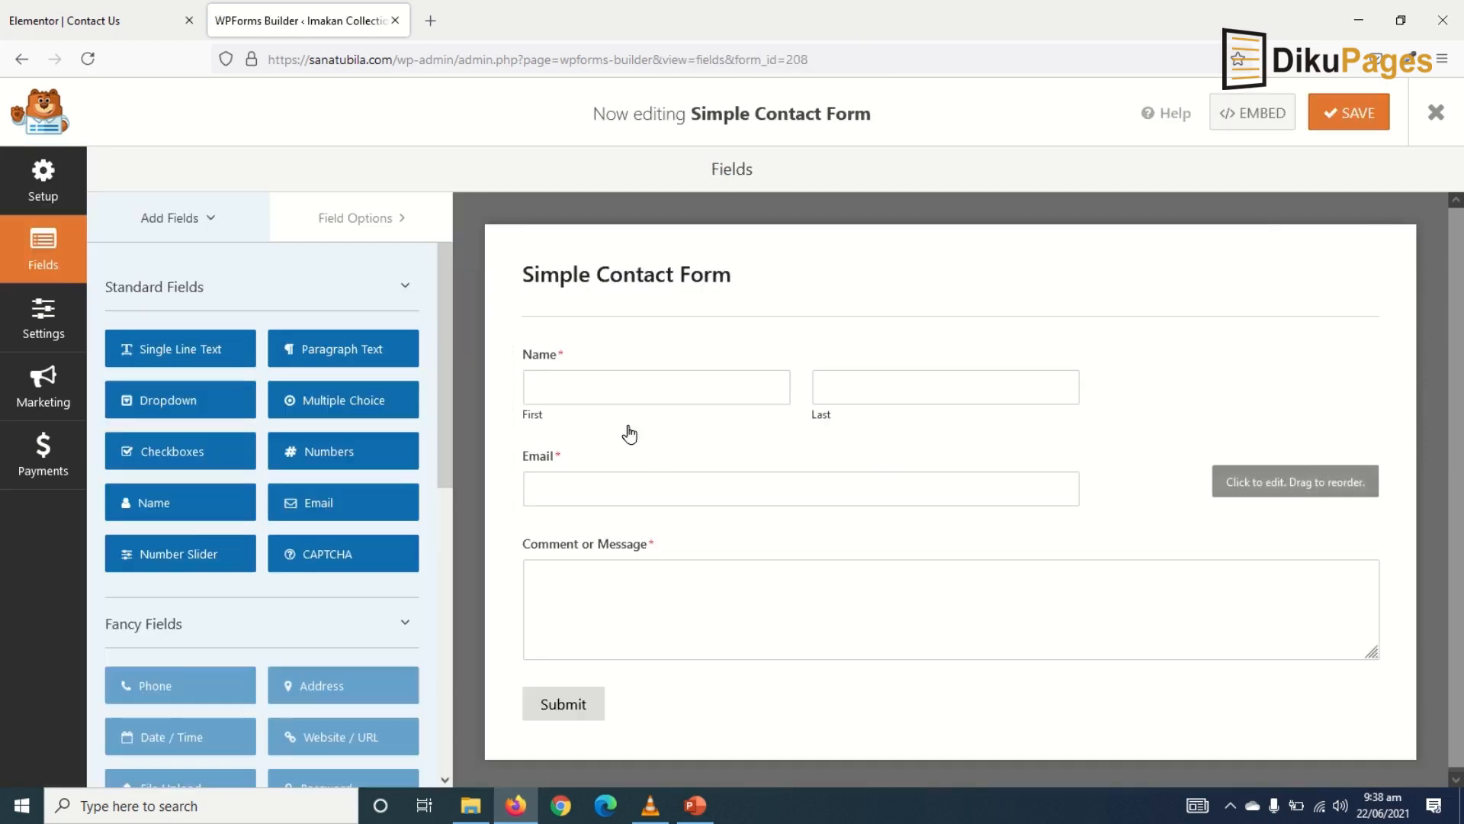
click(575, 355)
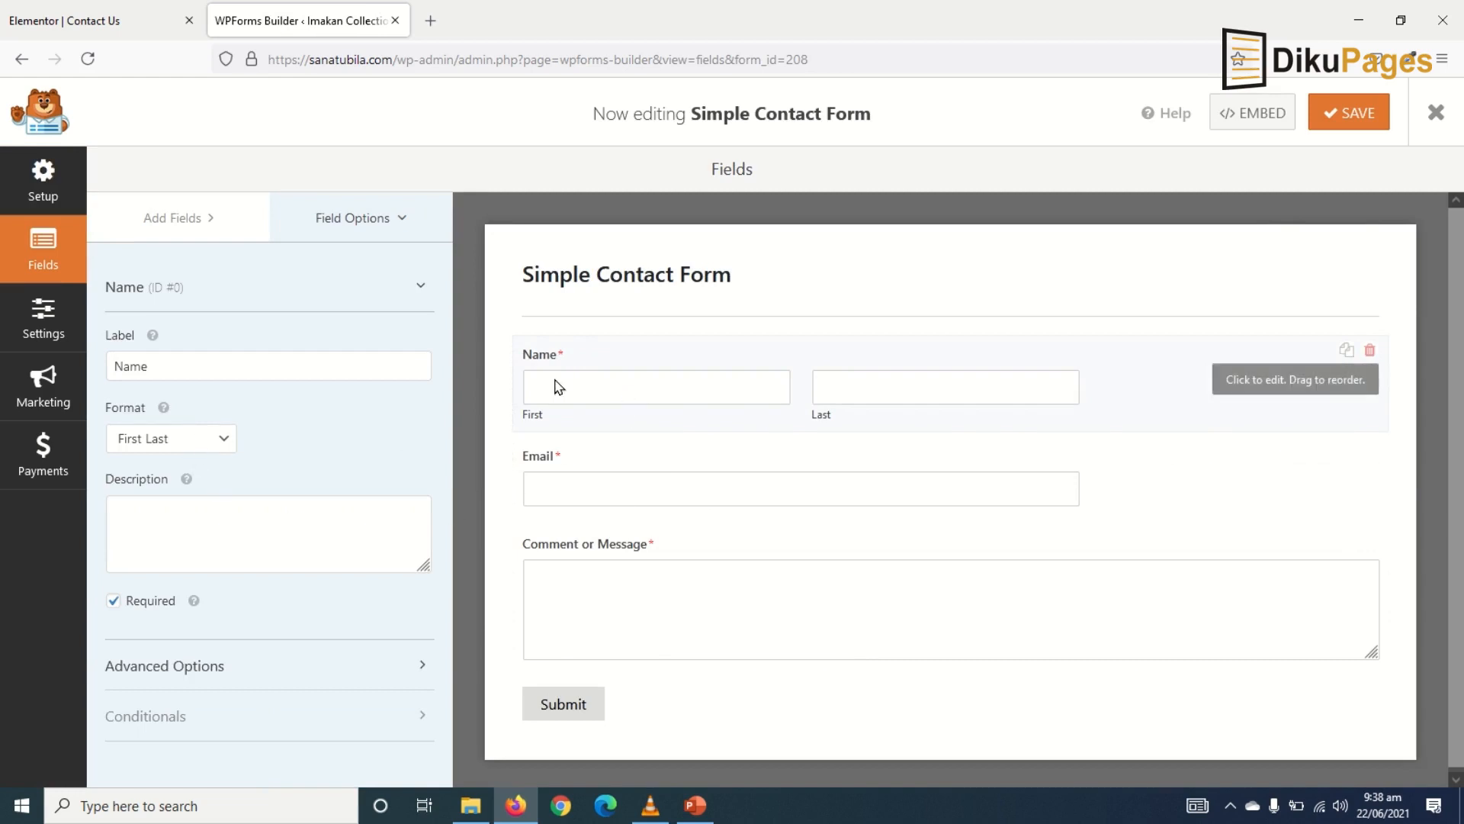
click(152, 441)
click(175, 471)
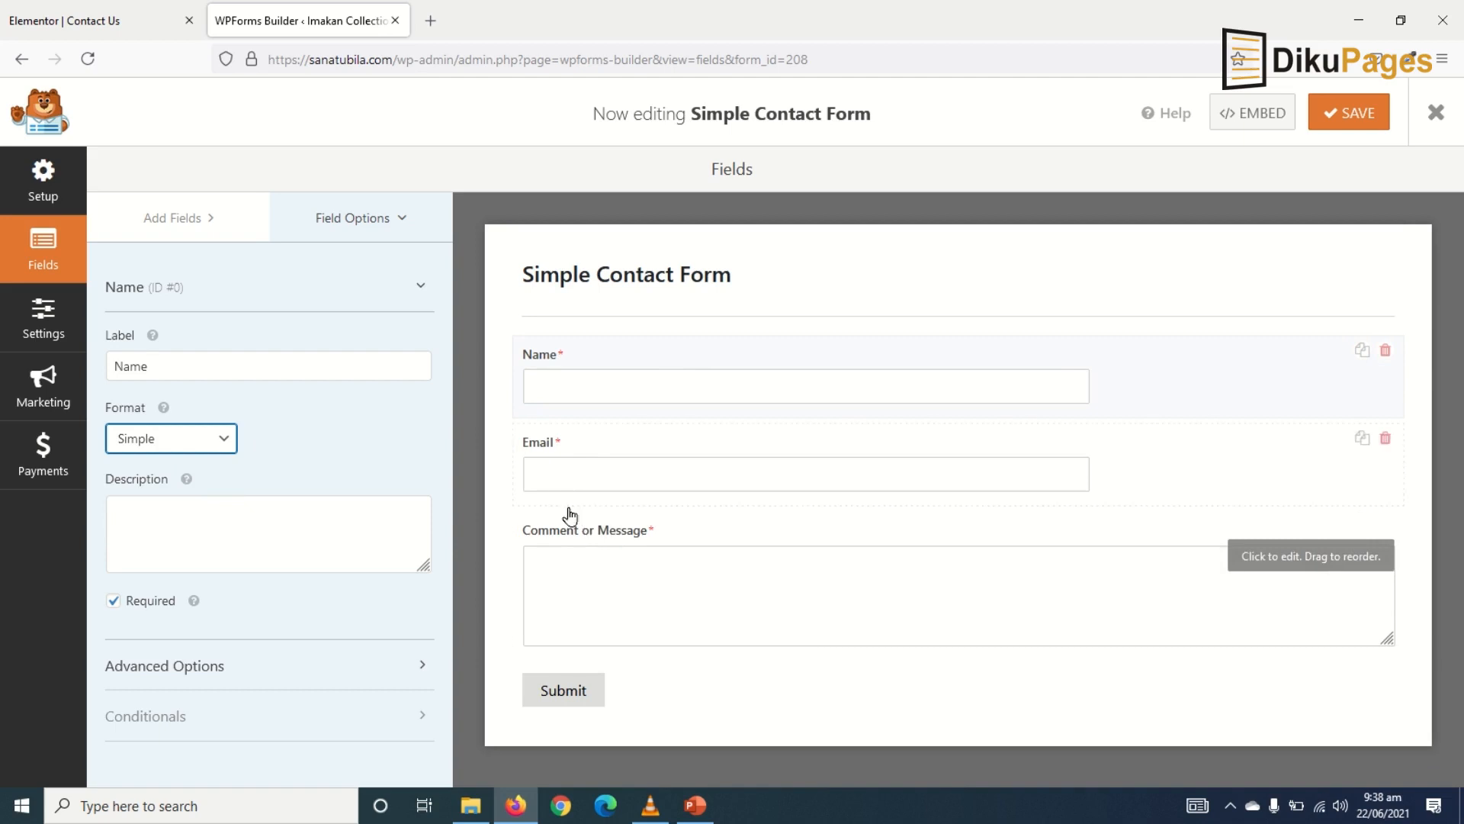
- Relabel the 'Comment or Message' field to just 'Message'
click(594, 532)
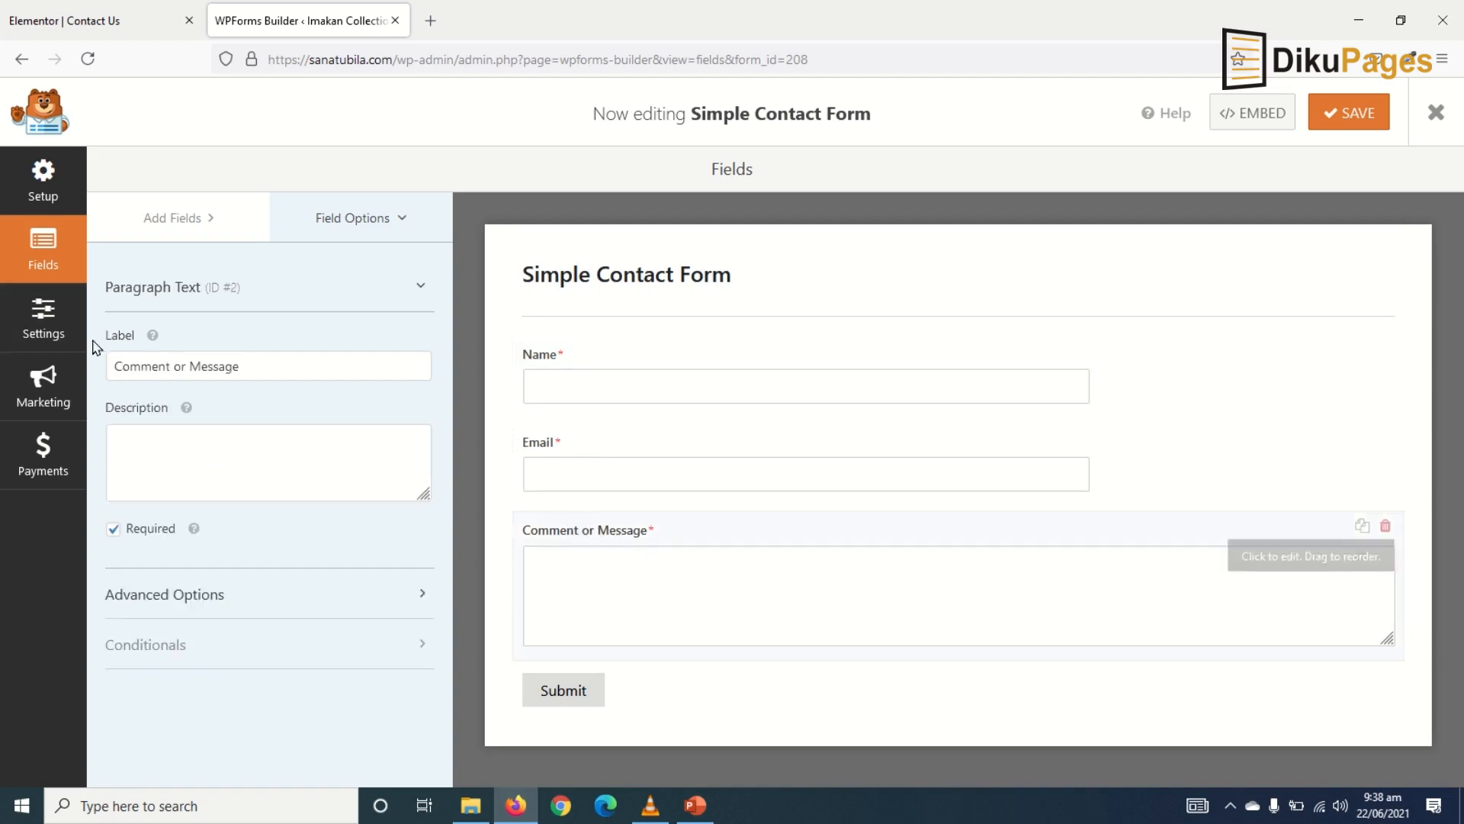
drag(190, 367, 107, 367)
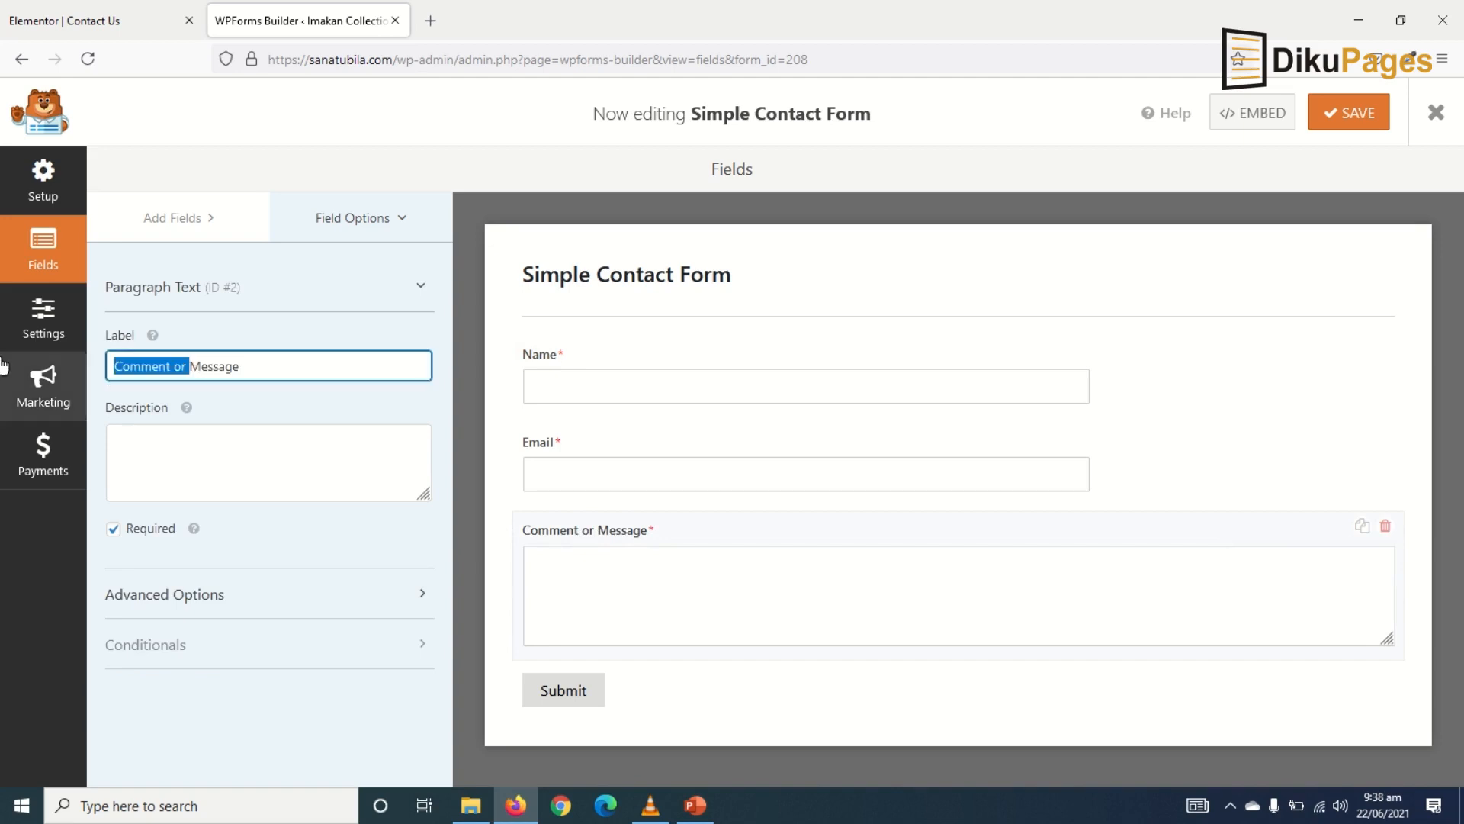
key(BackSpace)
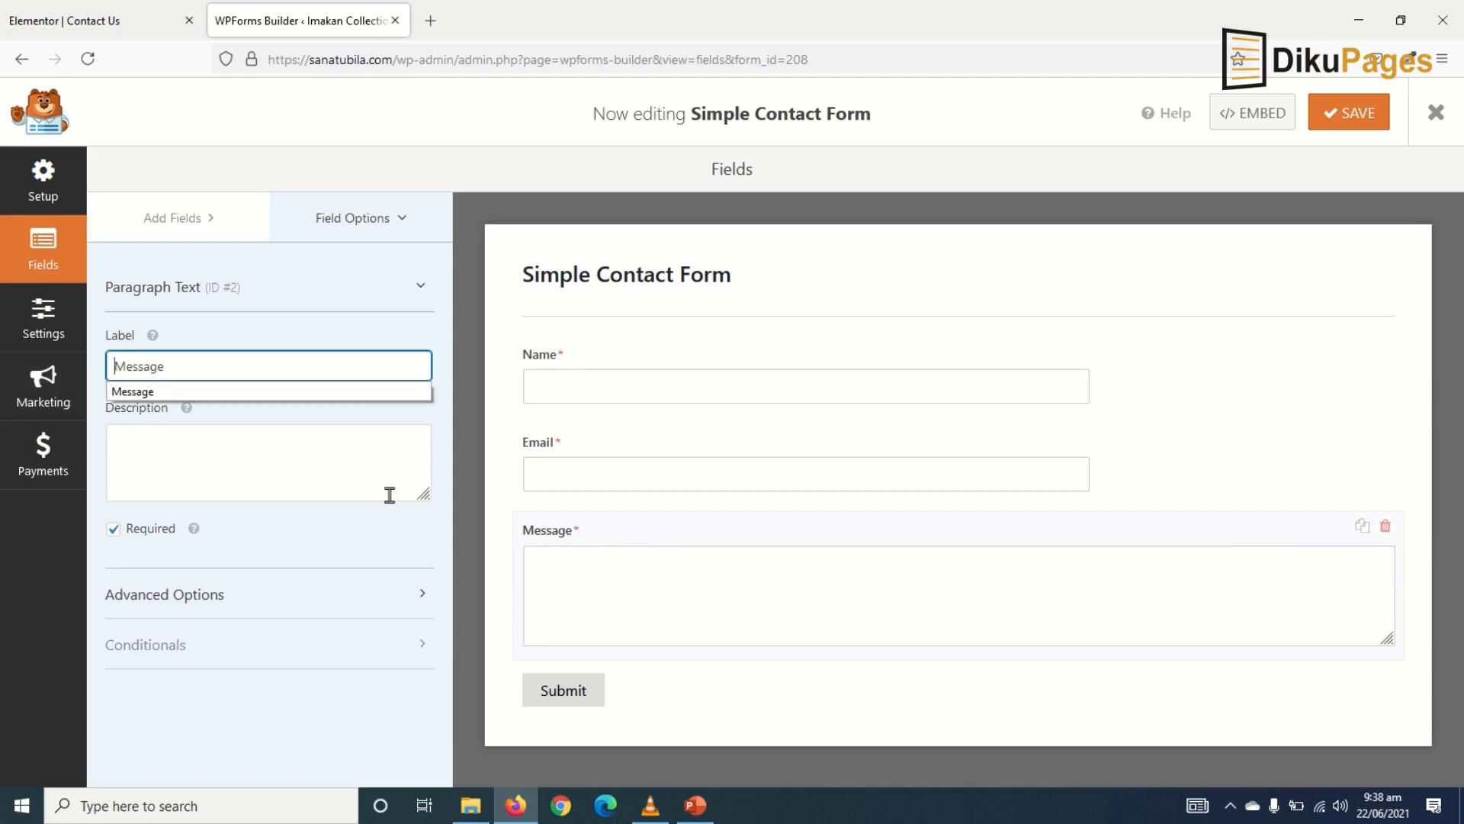
click(173, 217)
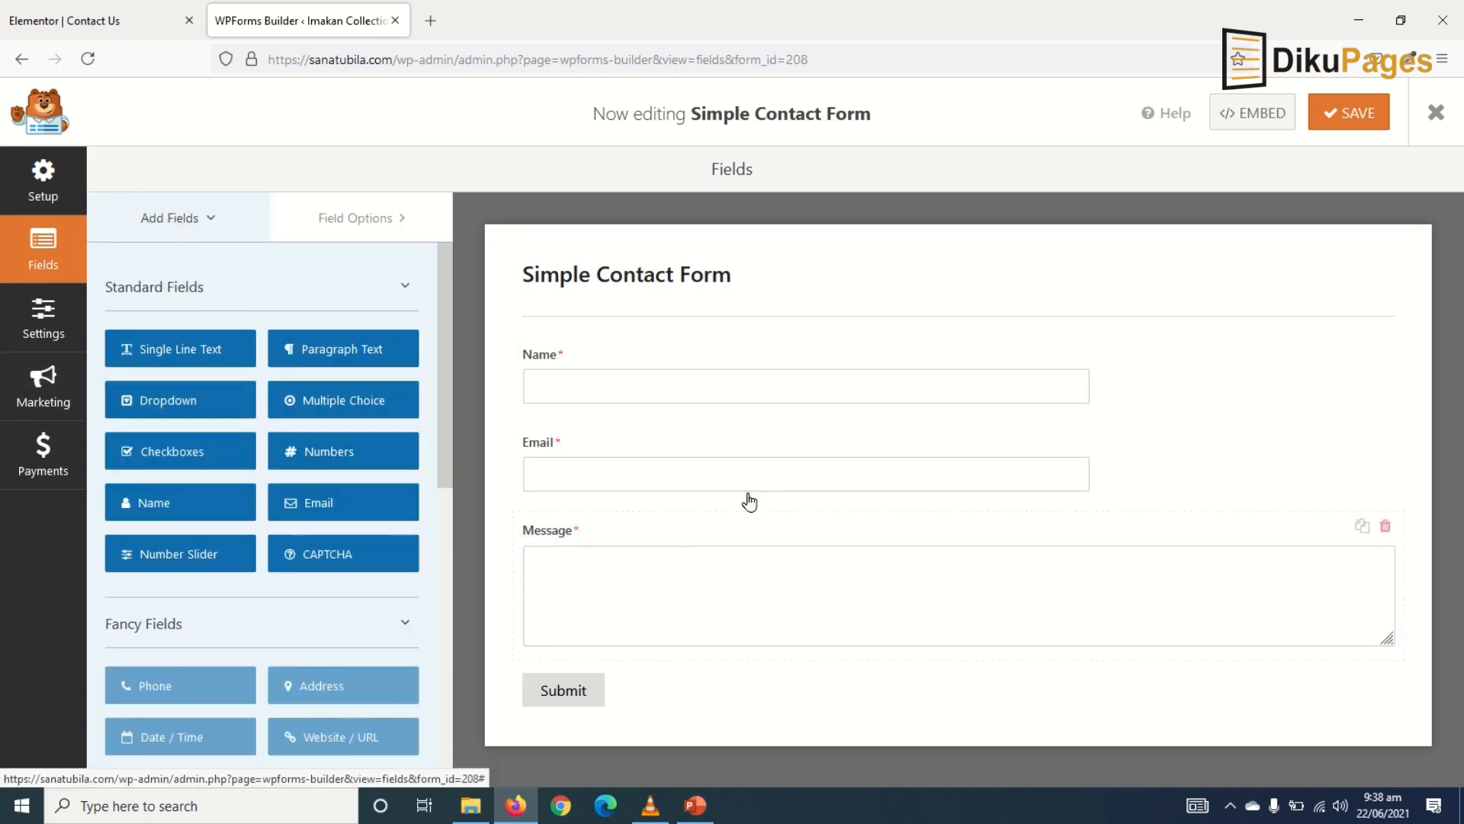
- Add a required Numbers field labelled Phone, place it between Email and Message, and save
scroll(321, 473, down, 3)
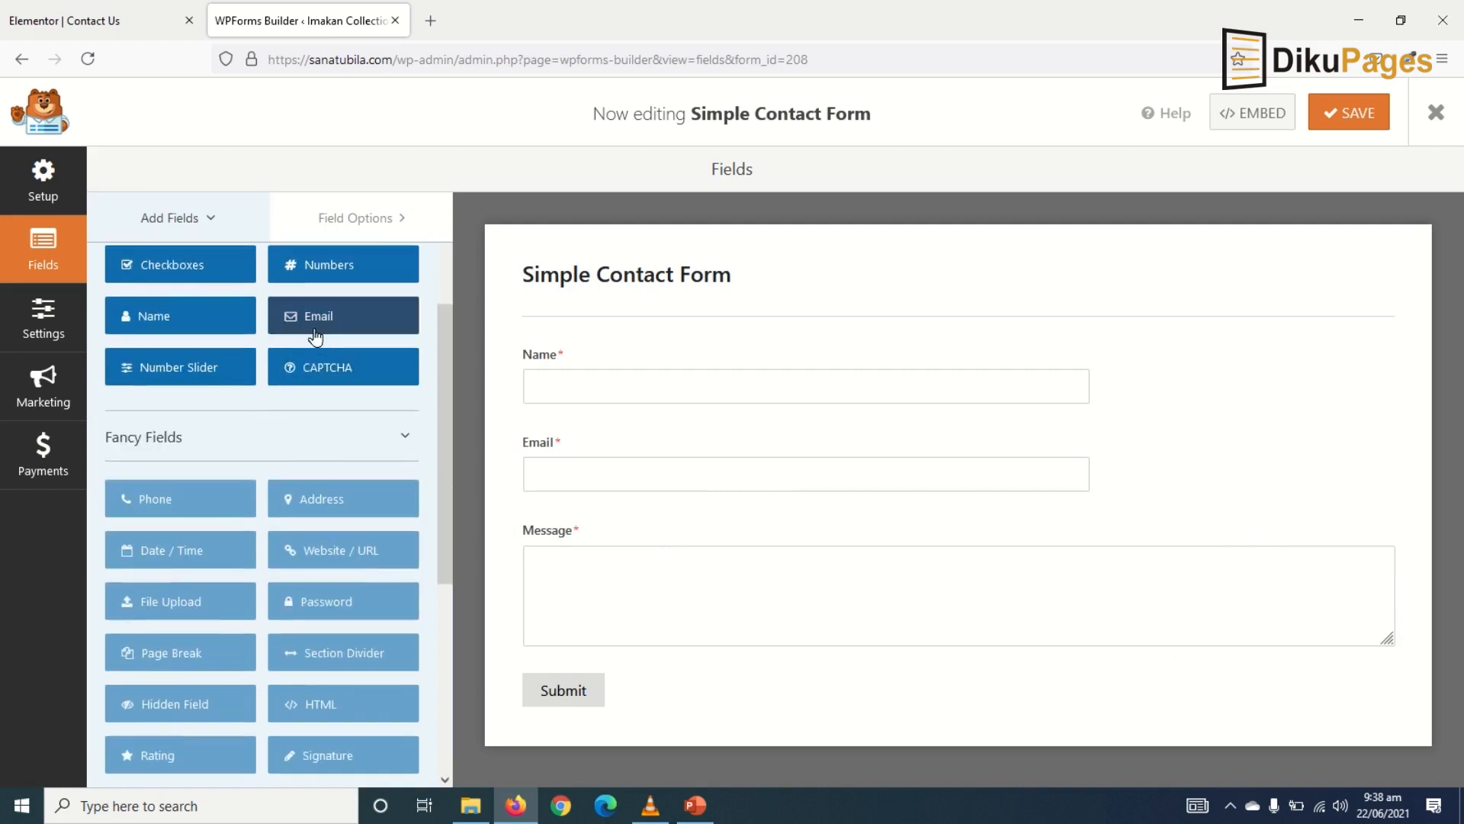
scroll(216, 493, up, 1)
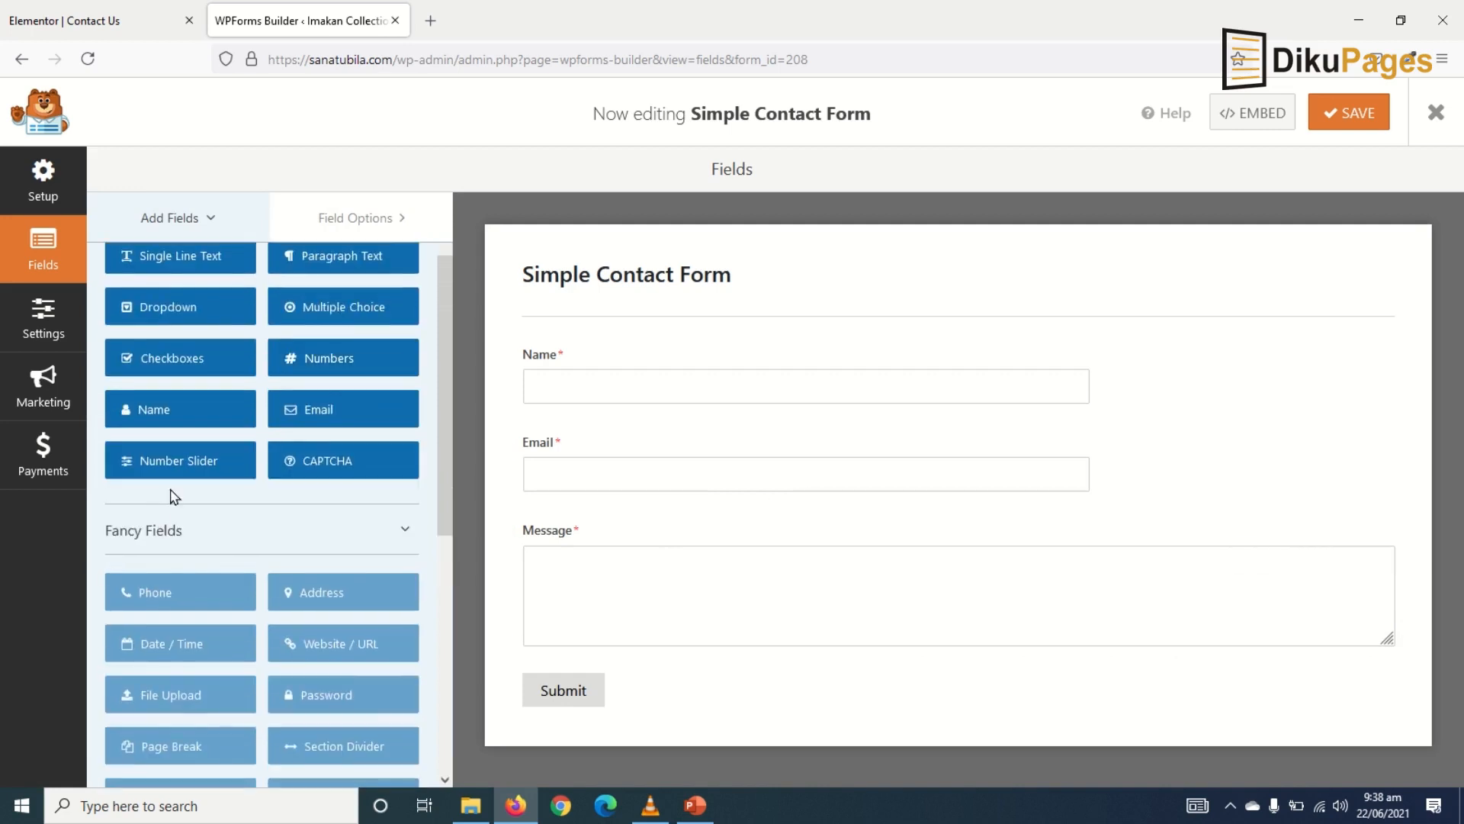
click(329, 362)
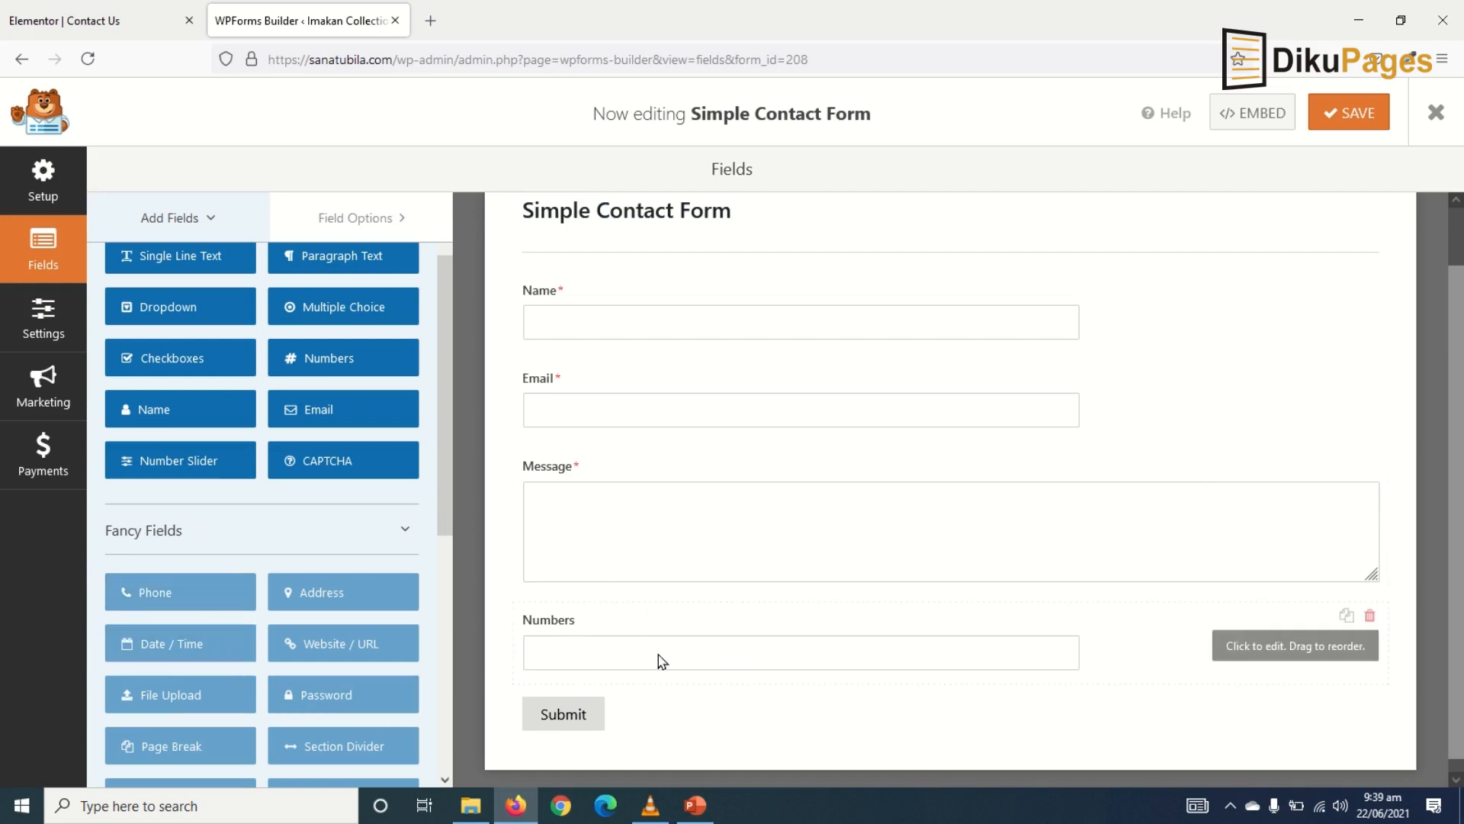
click(557, 629)
drag(199, 369, 2, 359)
text(Phone)
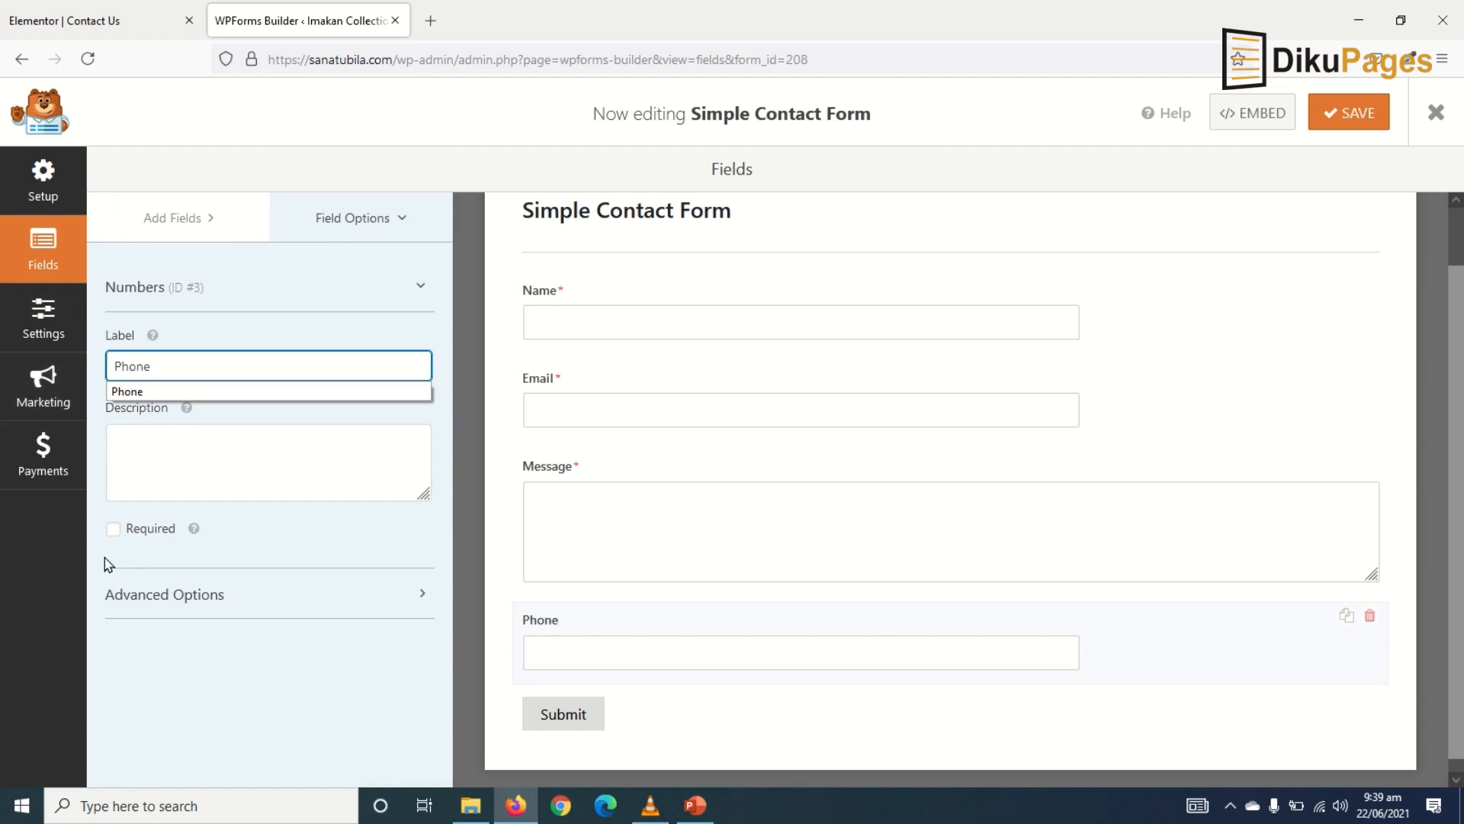
click(147, 546)
click(145, 538)
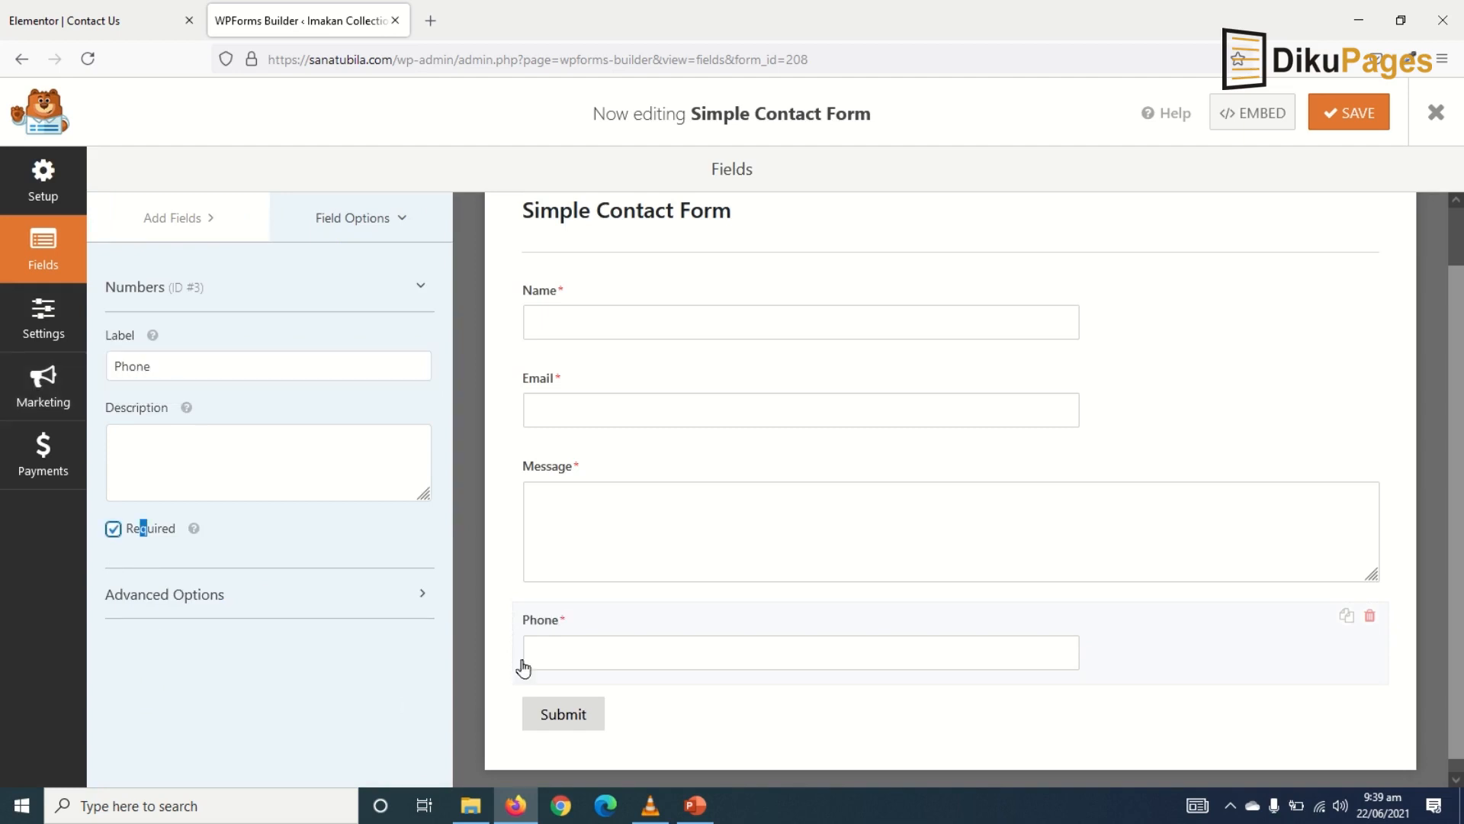
drag(557, 623, 572, 503)
scroll(618, 684, down, 2)
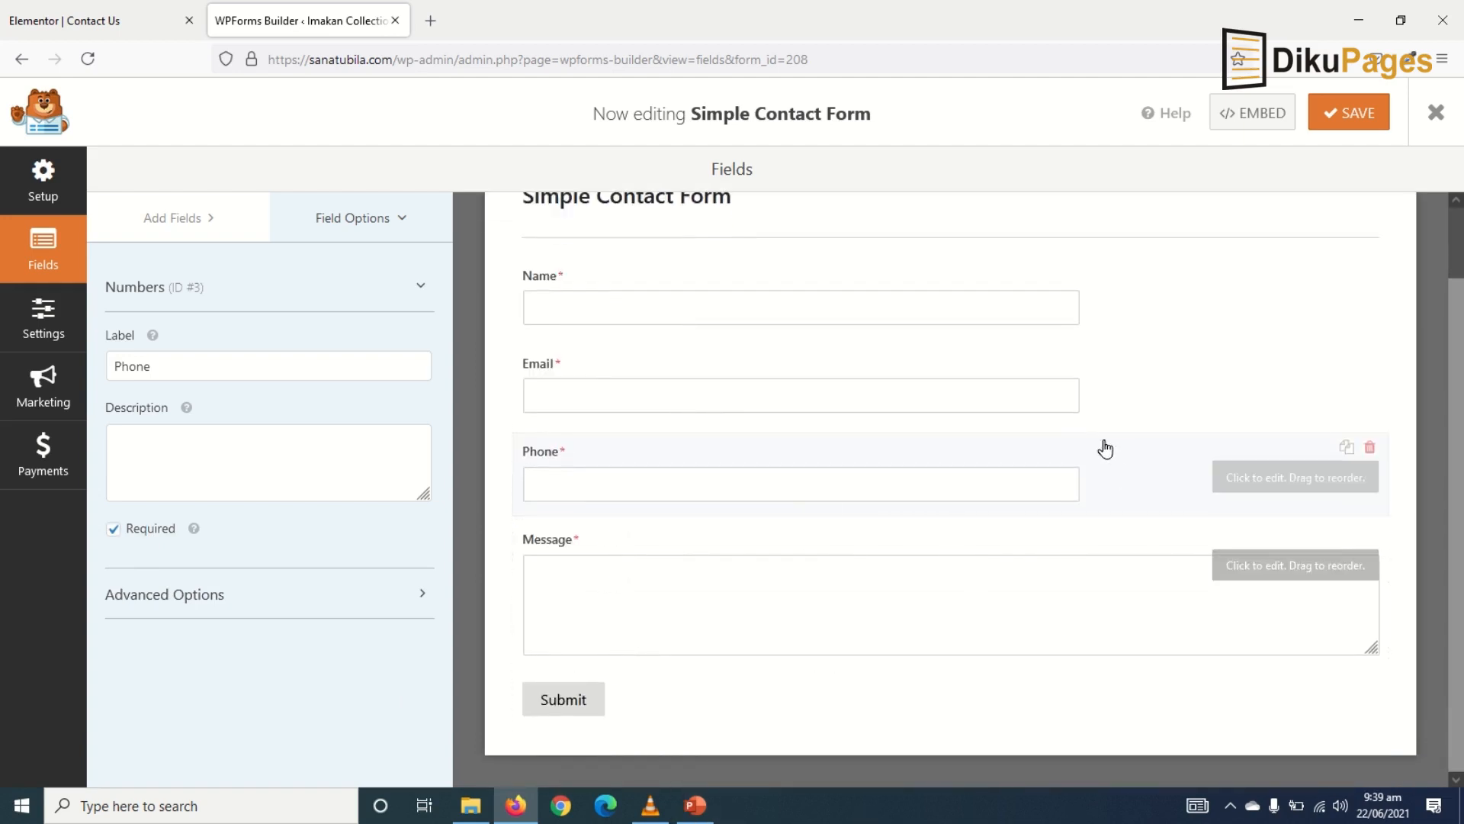
click(1336, 118)
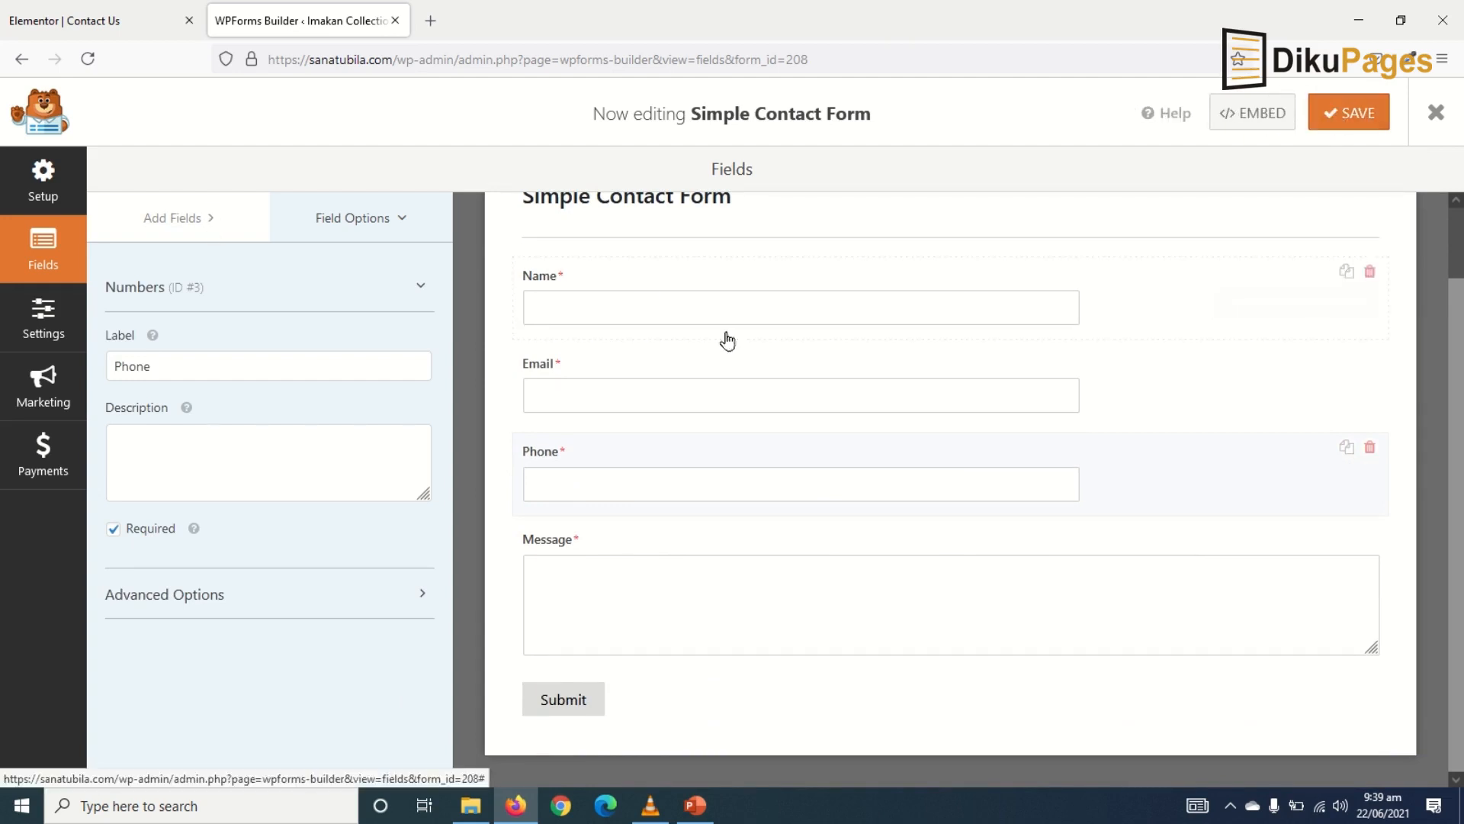
- Reload the editor, drop a WPForms widget into the right column showing Simple Contact Form, and update
click(105, 30)
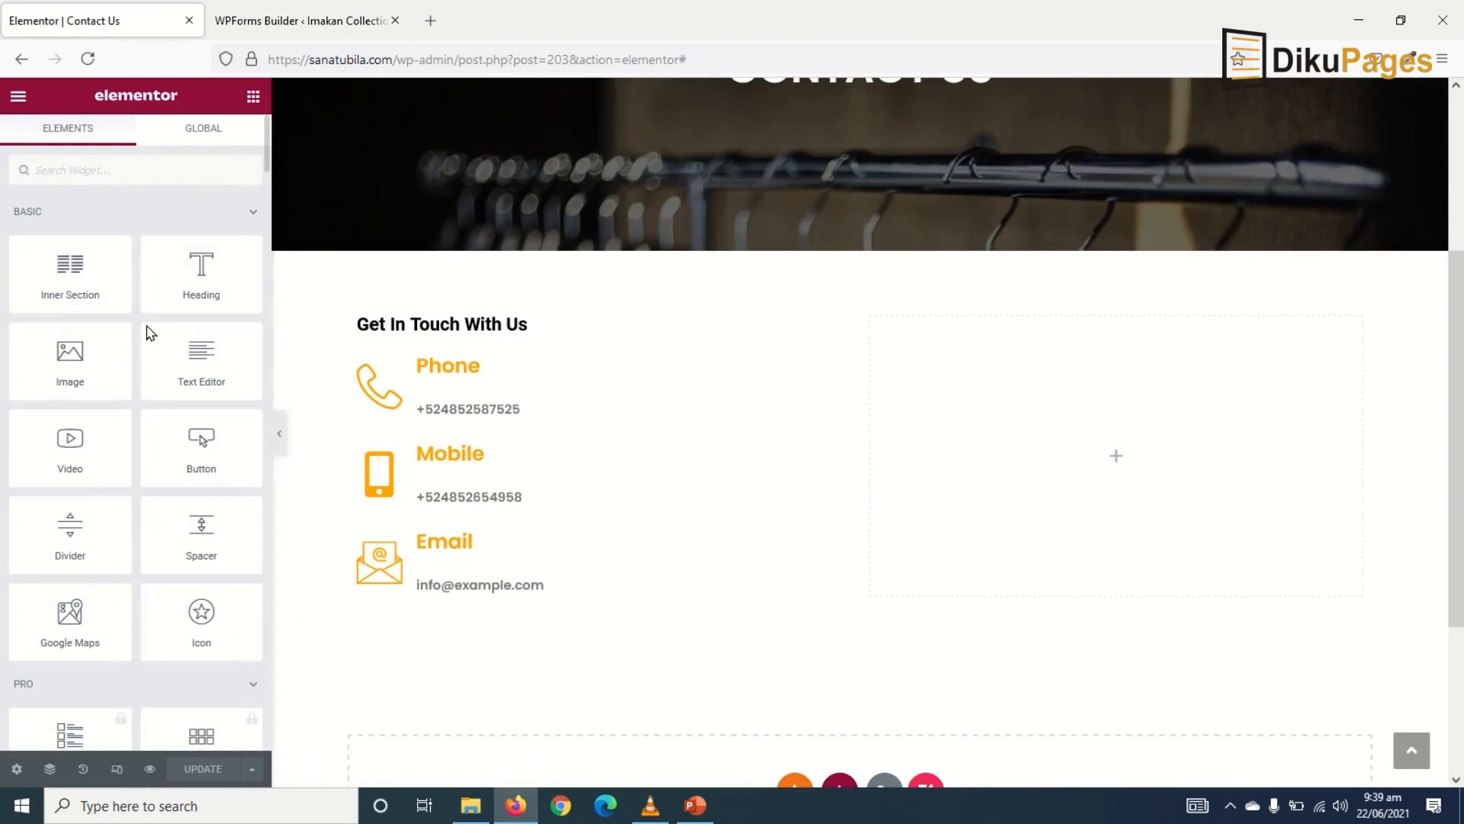
click(87, 62)
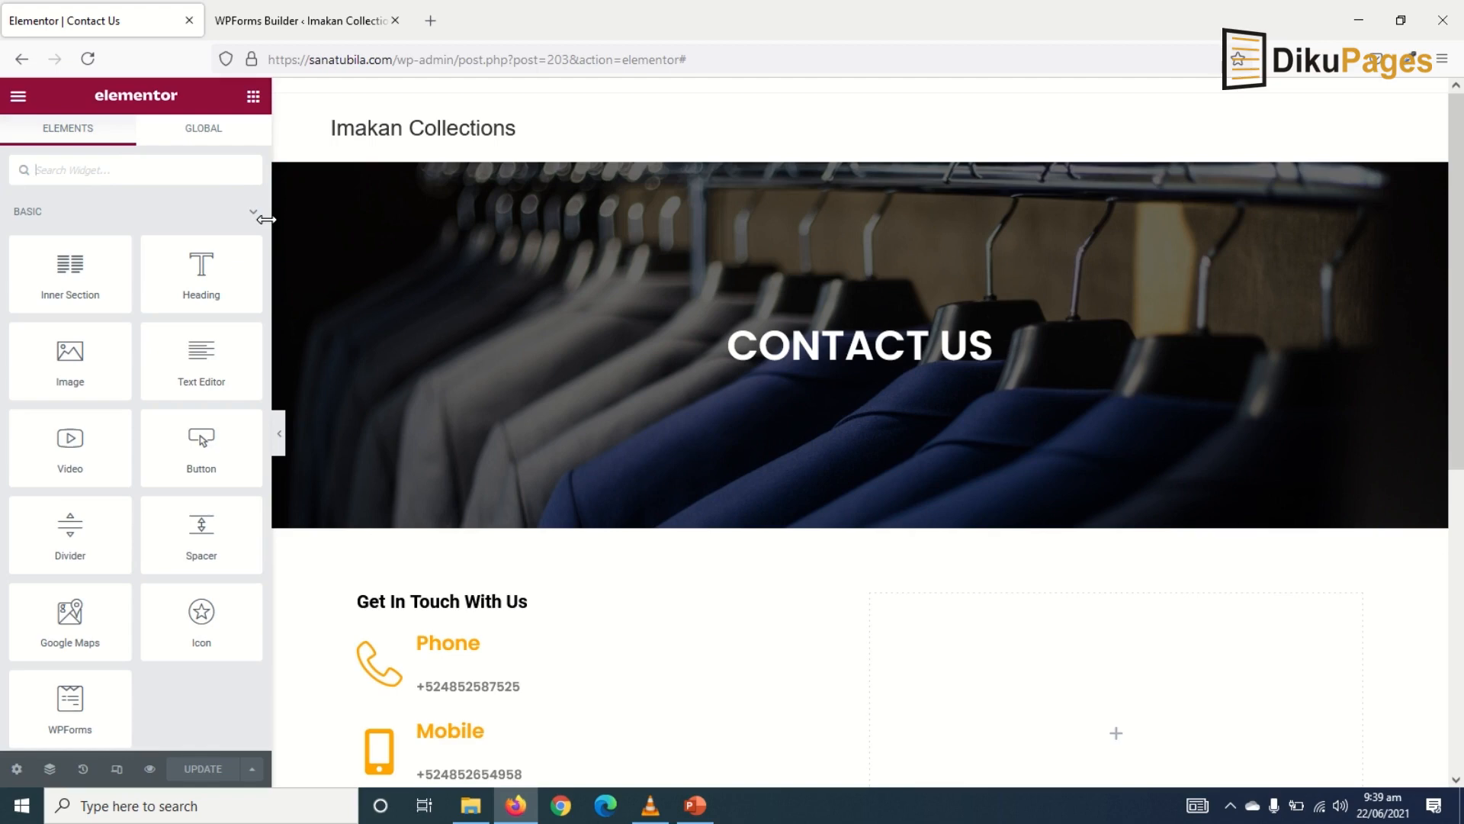
text(wpform)
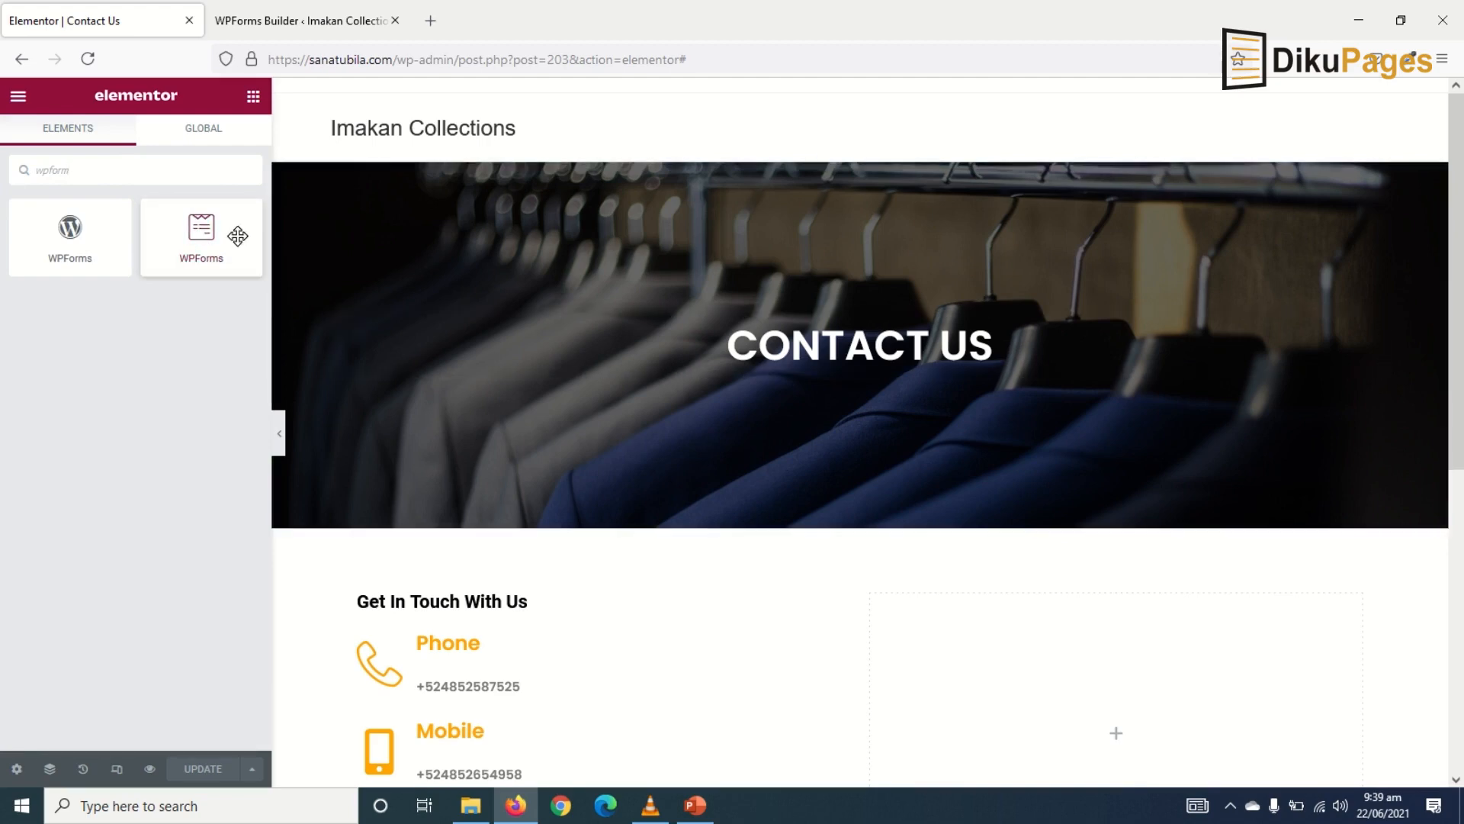
drag(221, 237, 1095, 725)
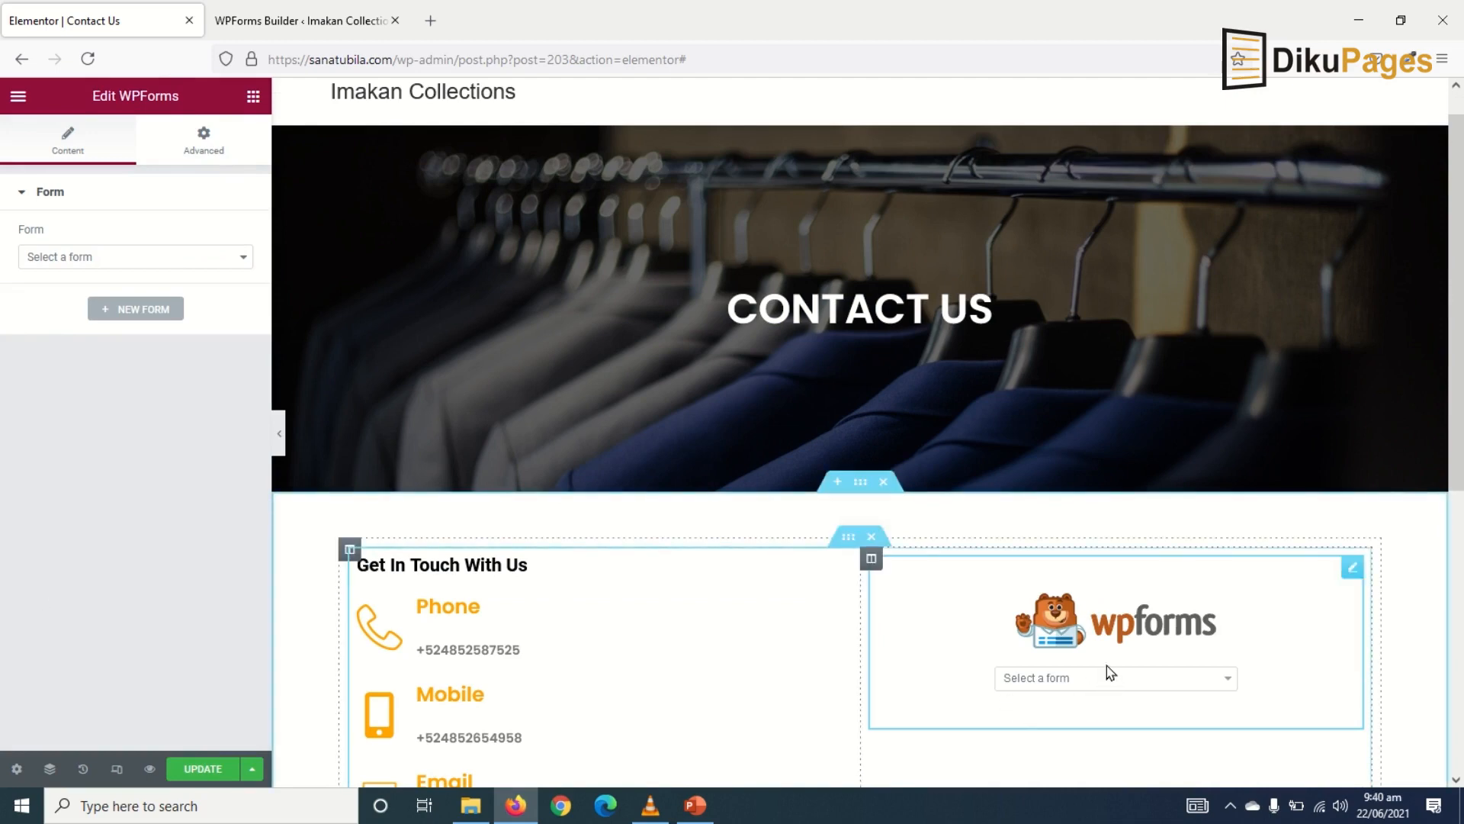
click(1101, 690)
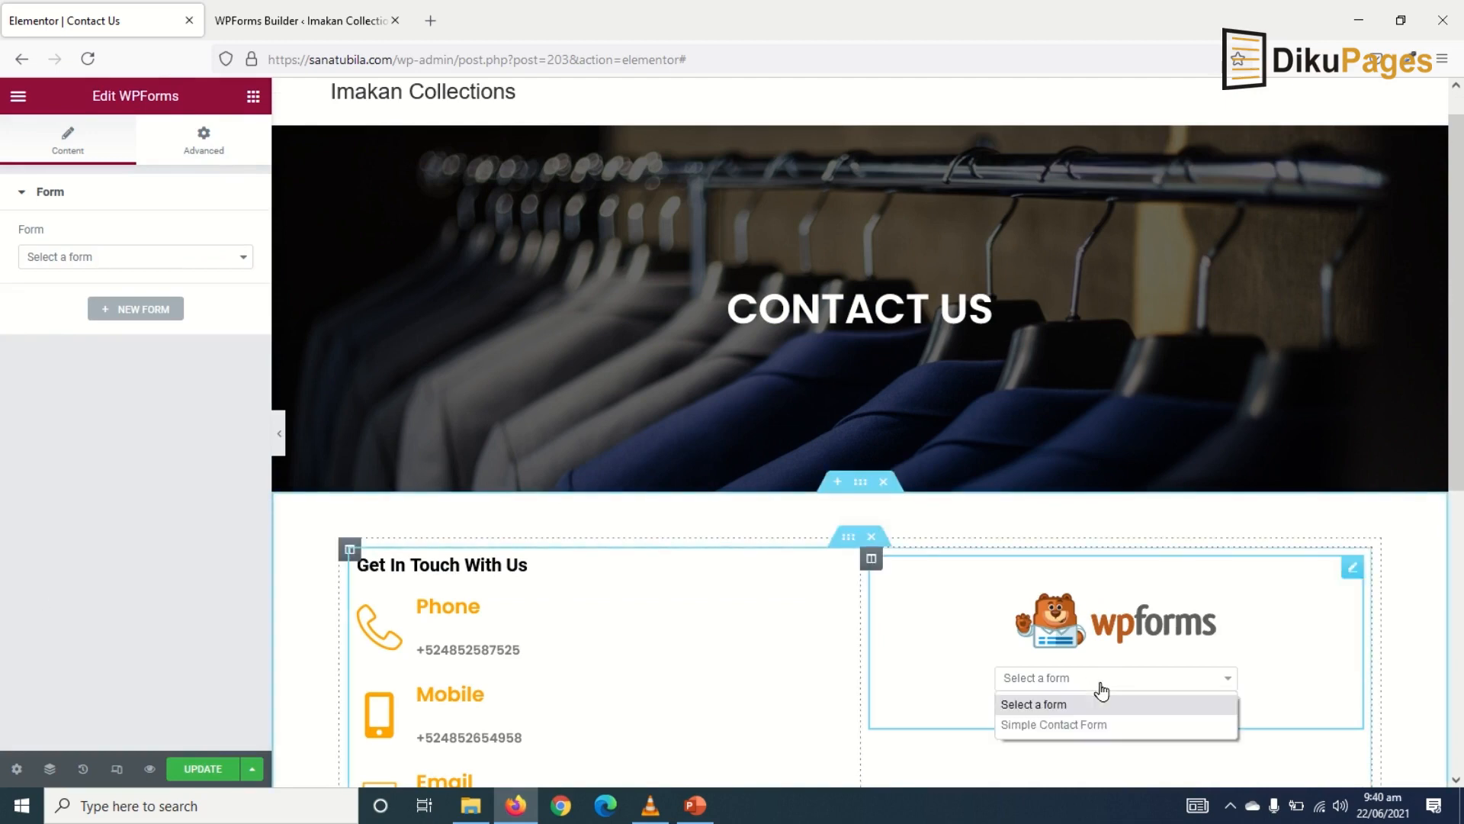
click(1113, 728)
scroll(1115, 734, down, 5)
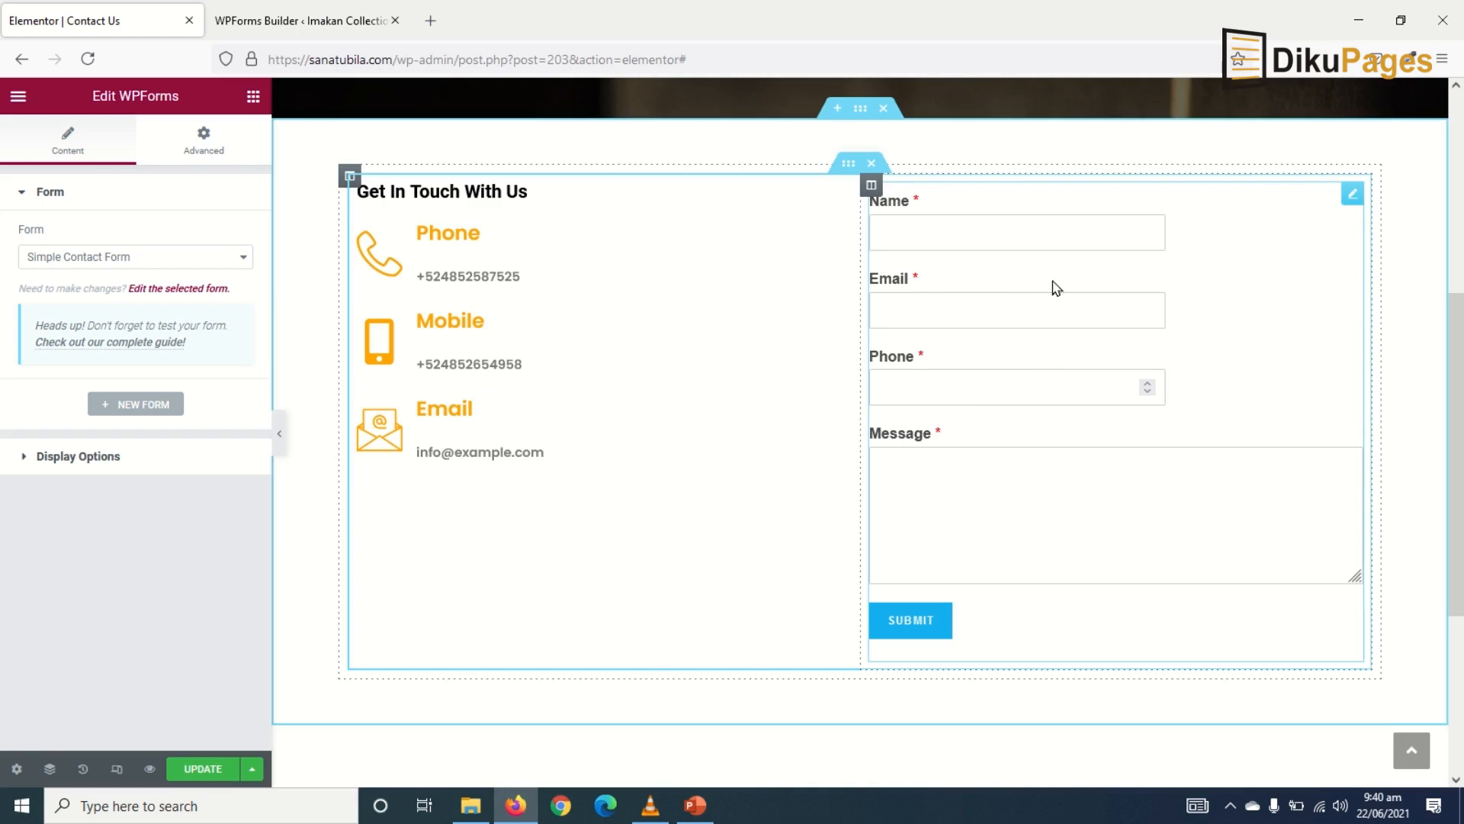
click(190, 769)
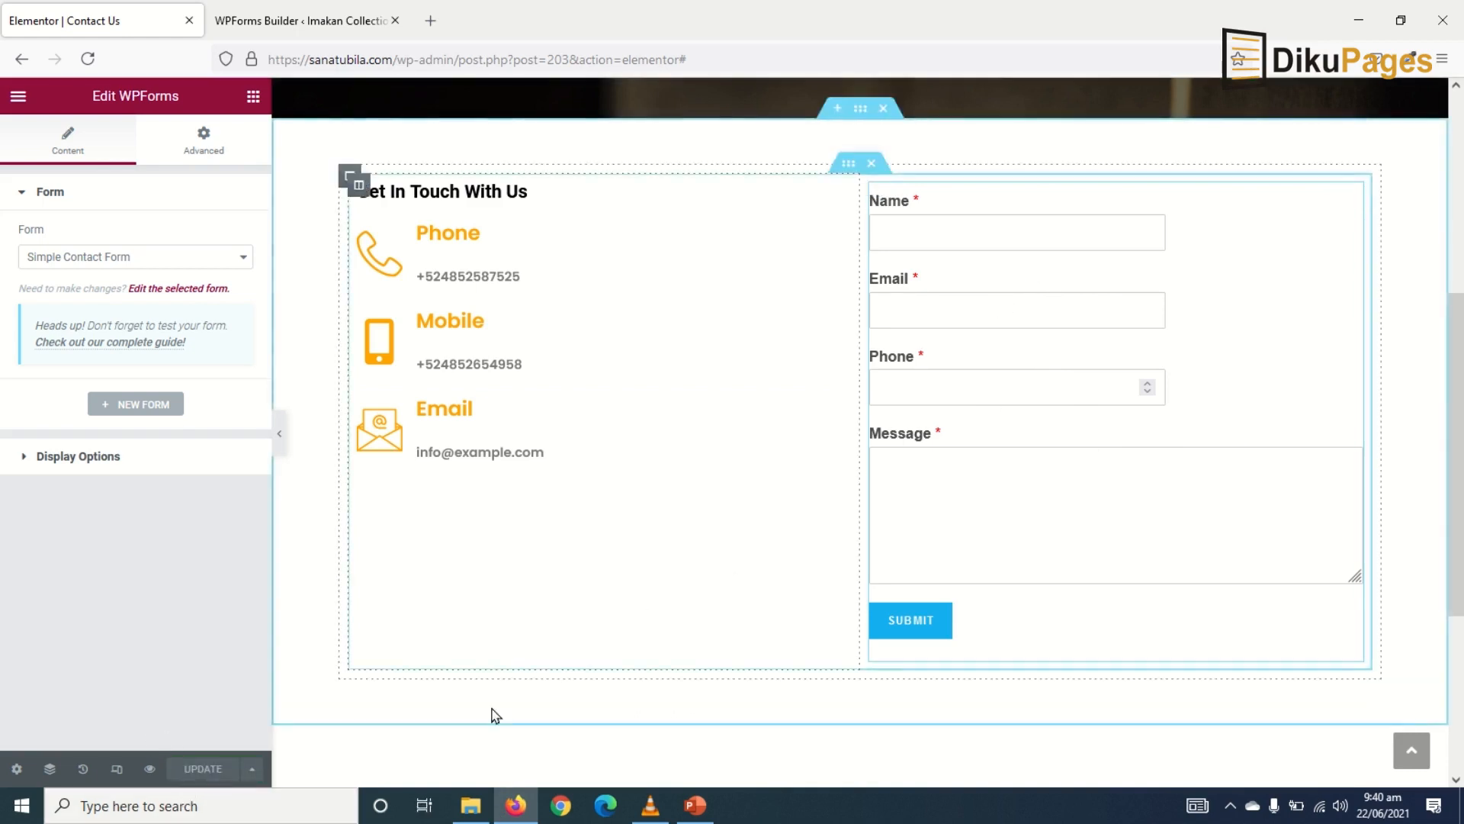
- Set the Name and Email fields' Field Size to Large in the form builder
click(303, 22)
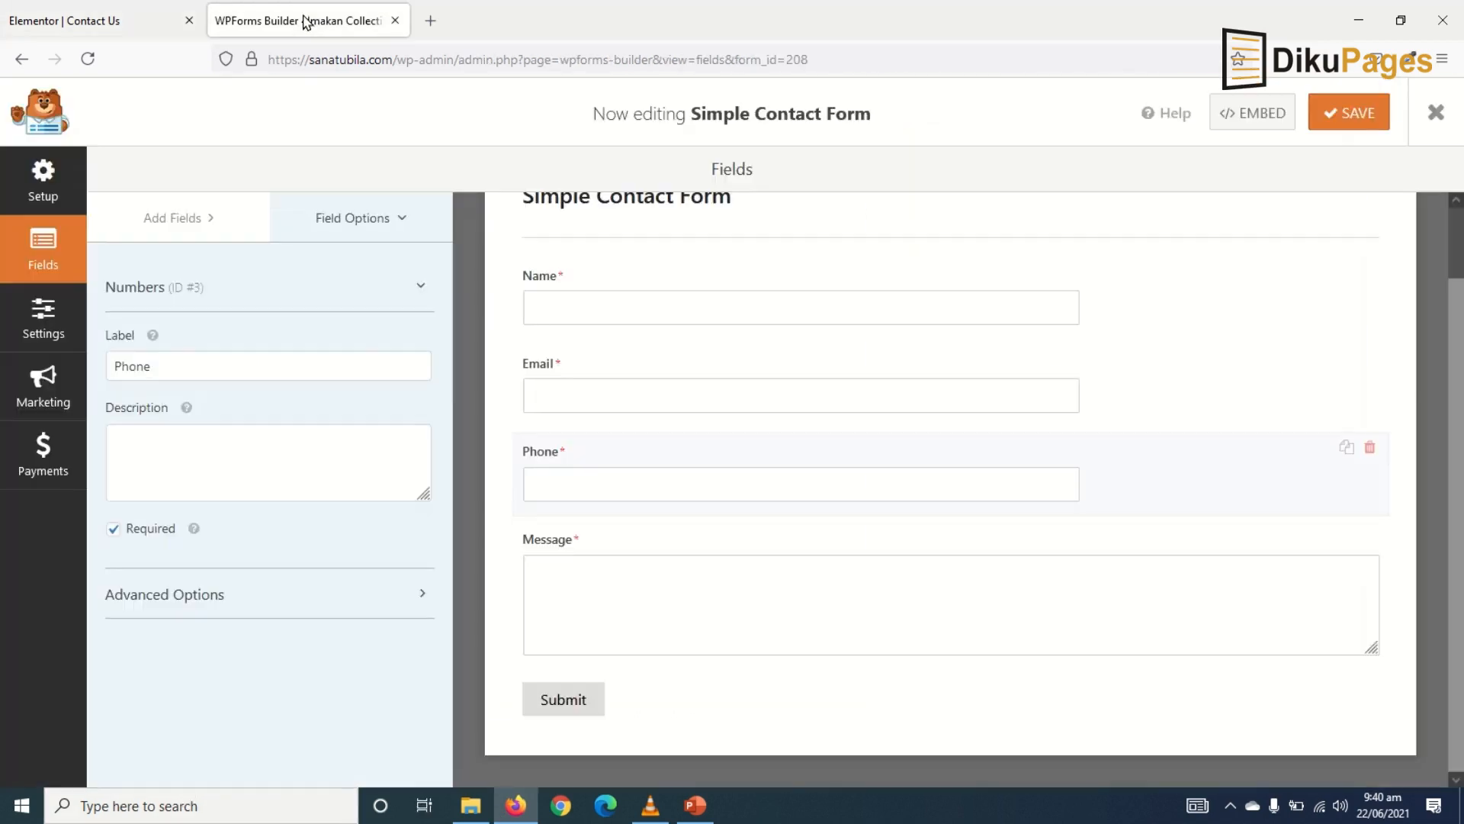
click(597, 283)
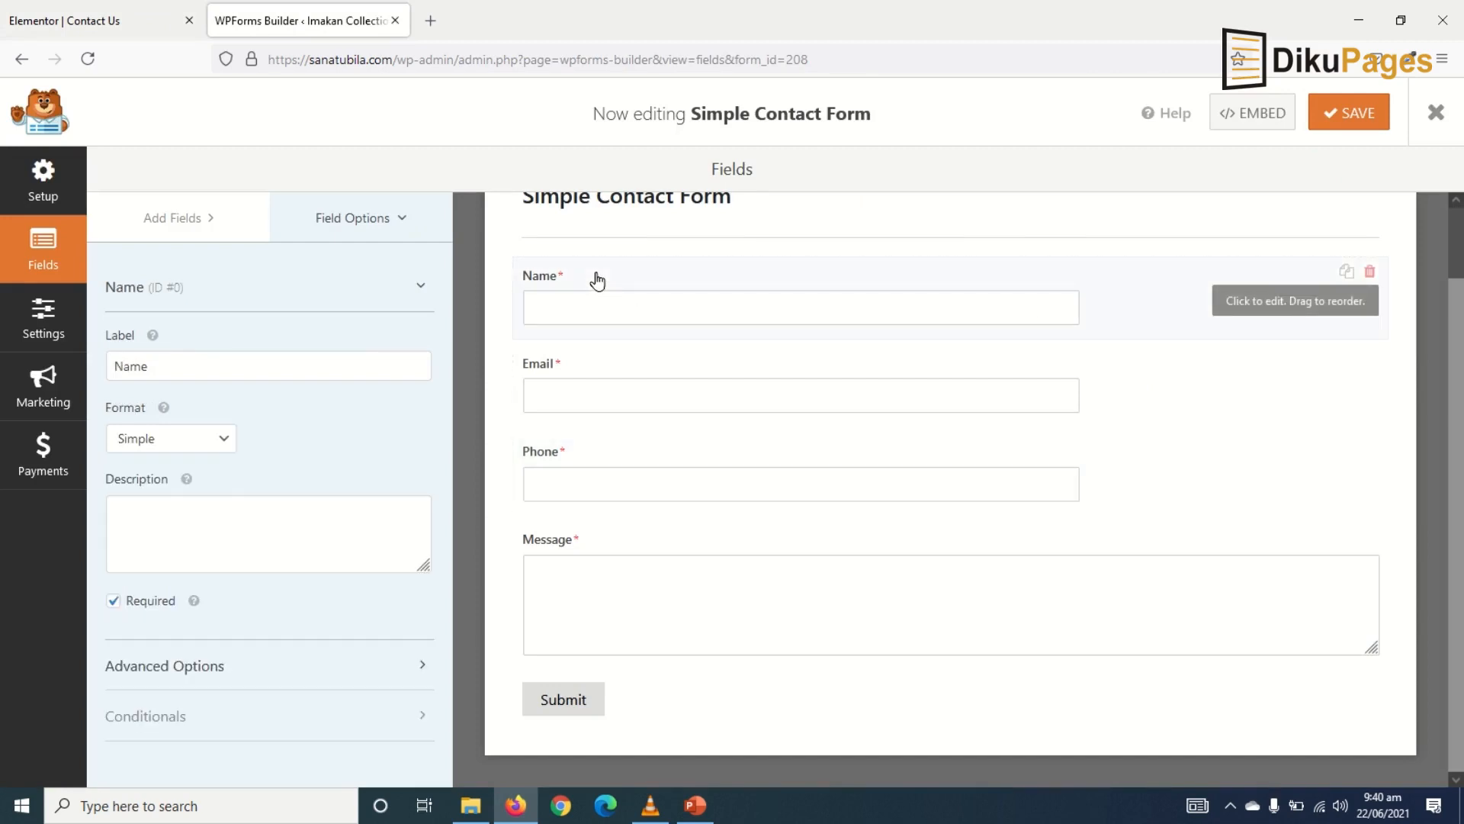
click(183, 665)
scroll(171, 637, down, 3)
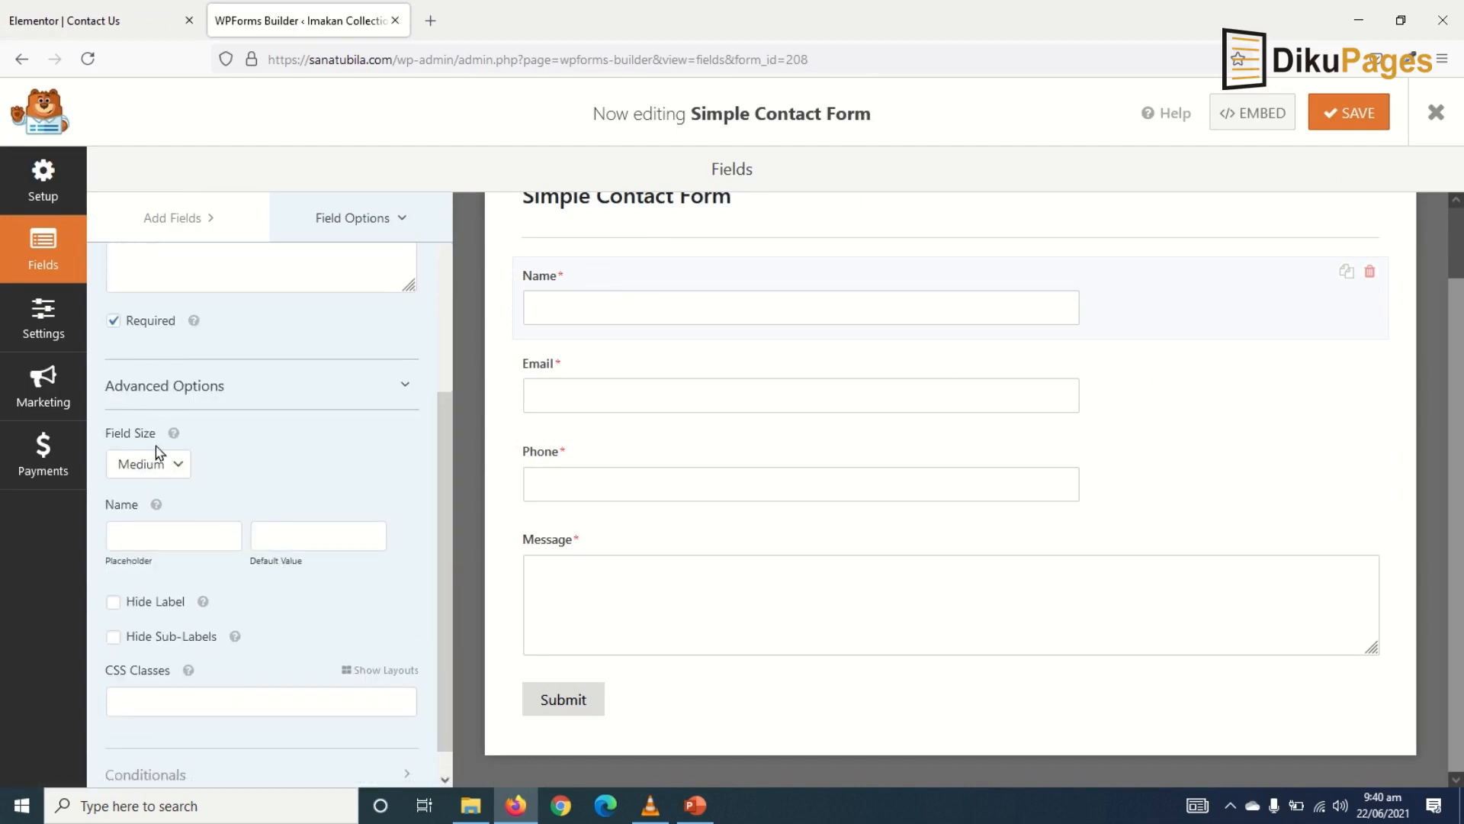
click(147, 469)
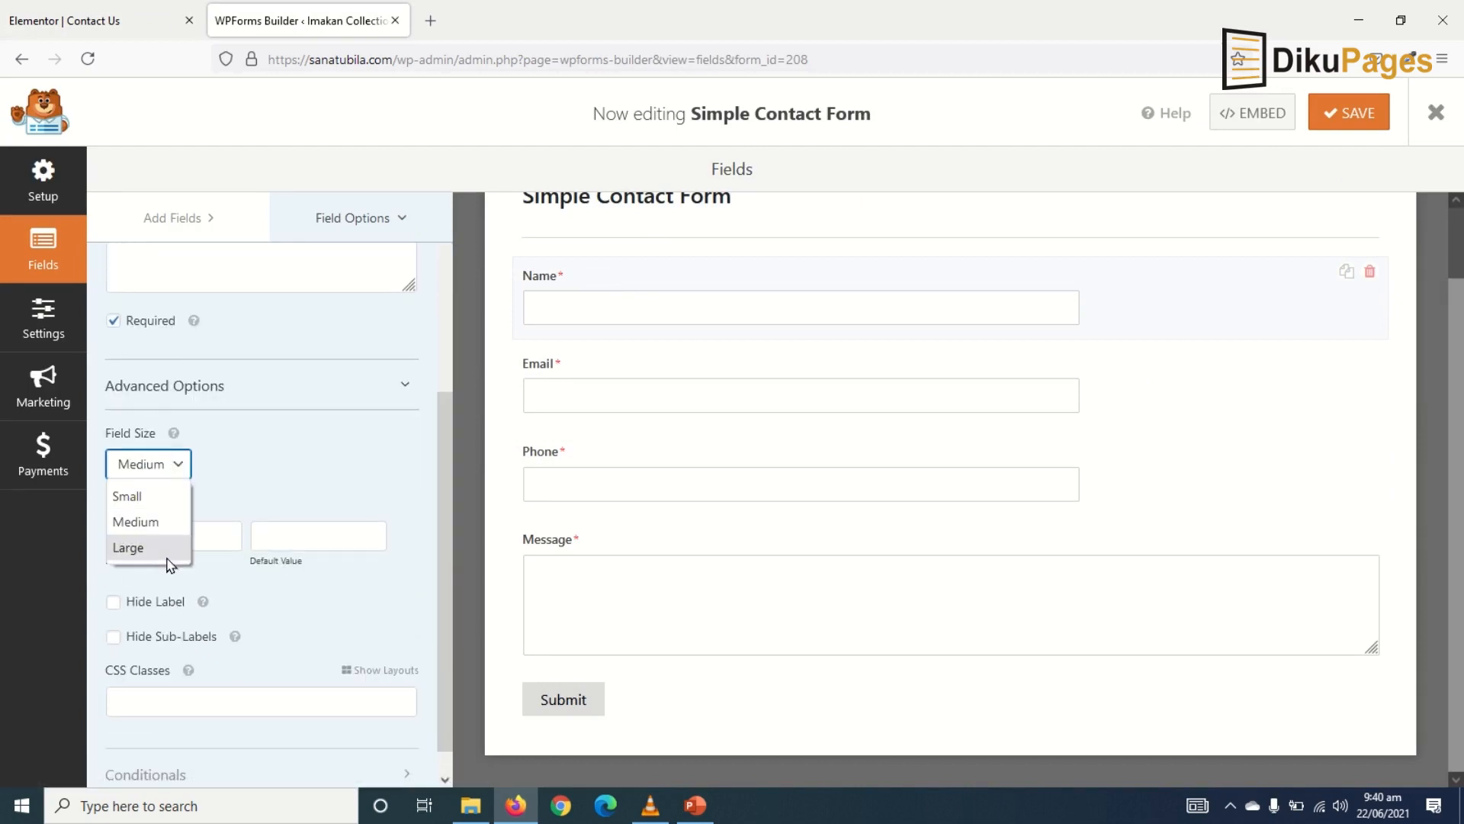
click(145, 548)
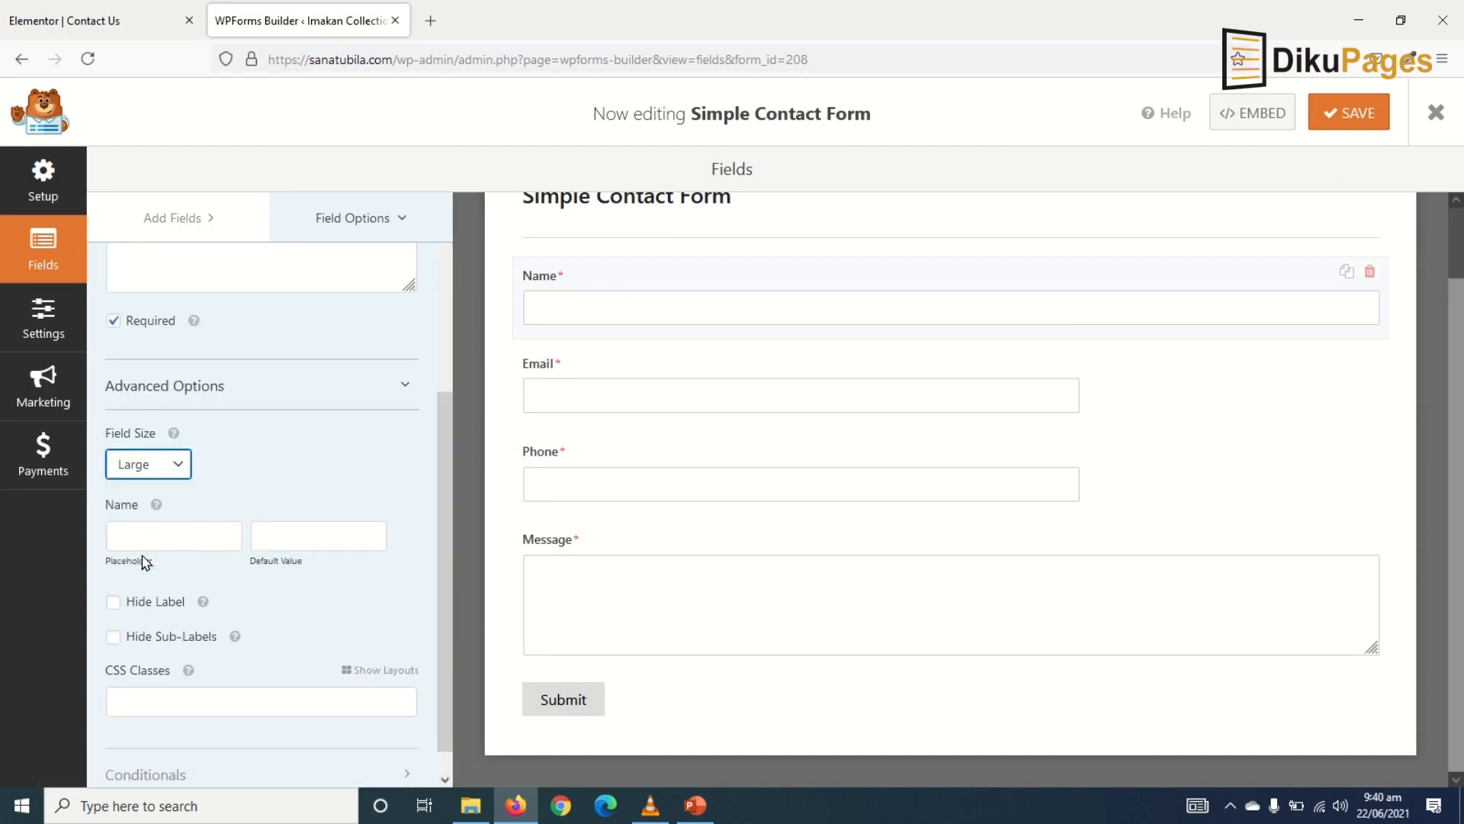
click(560, 363)
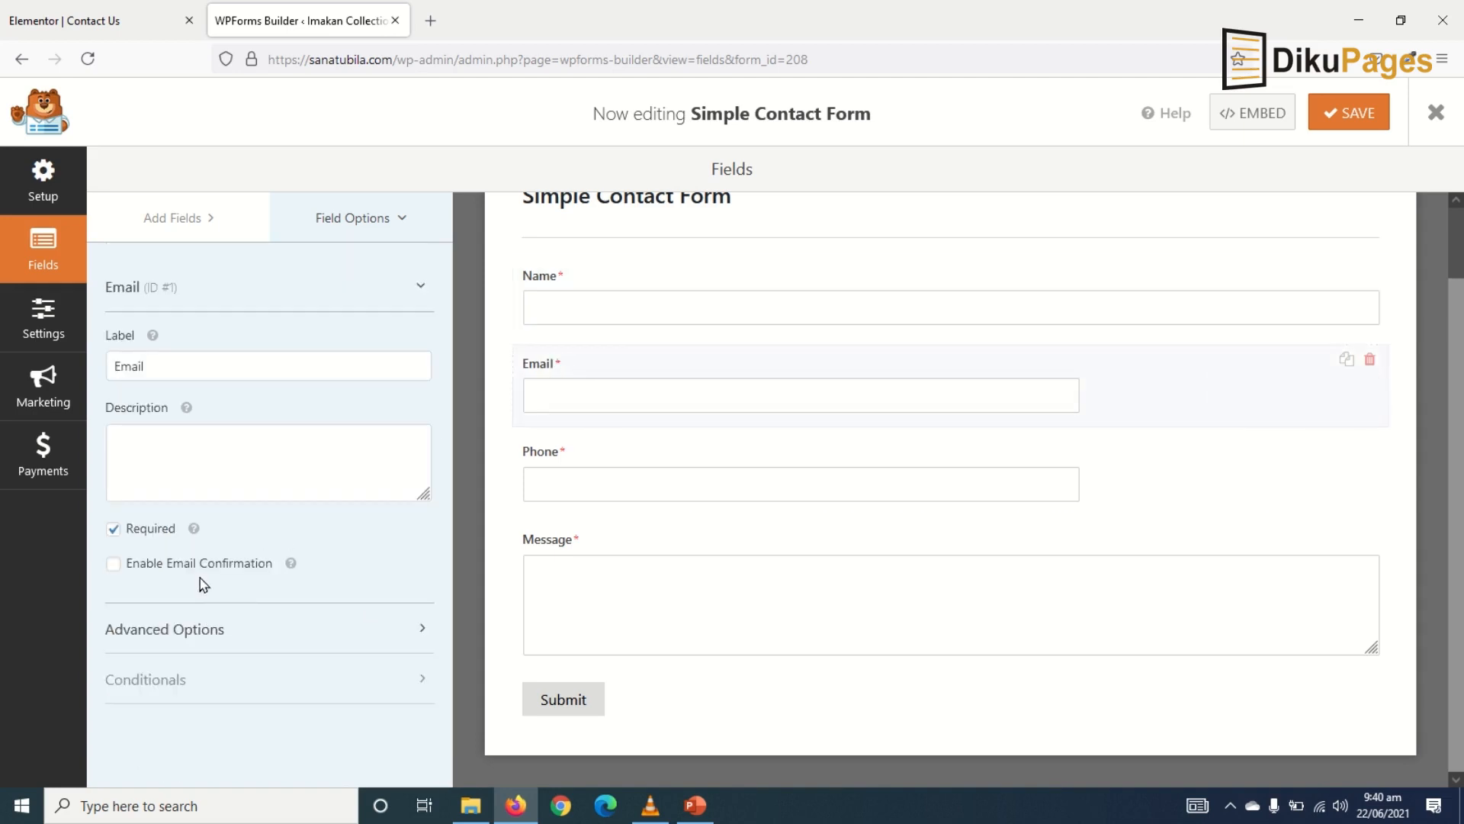
click(195, 635)
scroll(191, 631, down, 4)
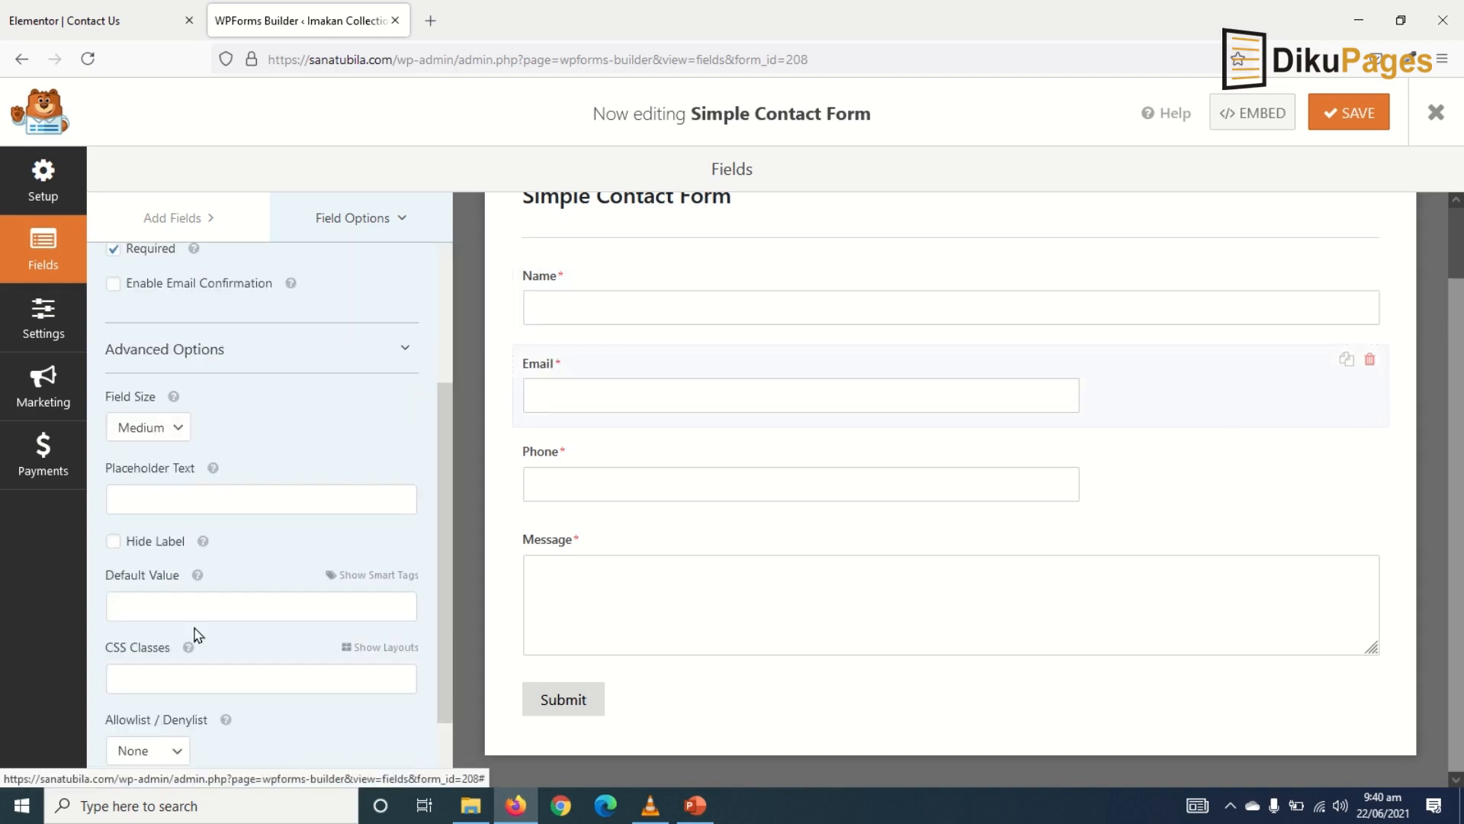
click(175, 427)
click(157, 511)
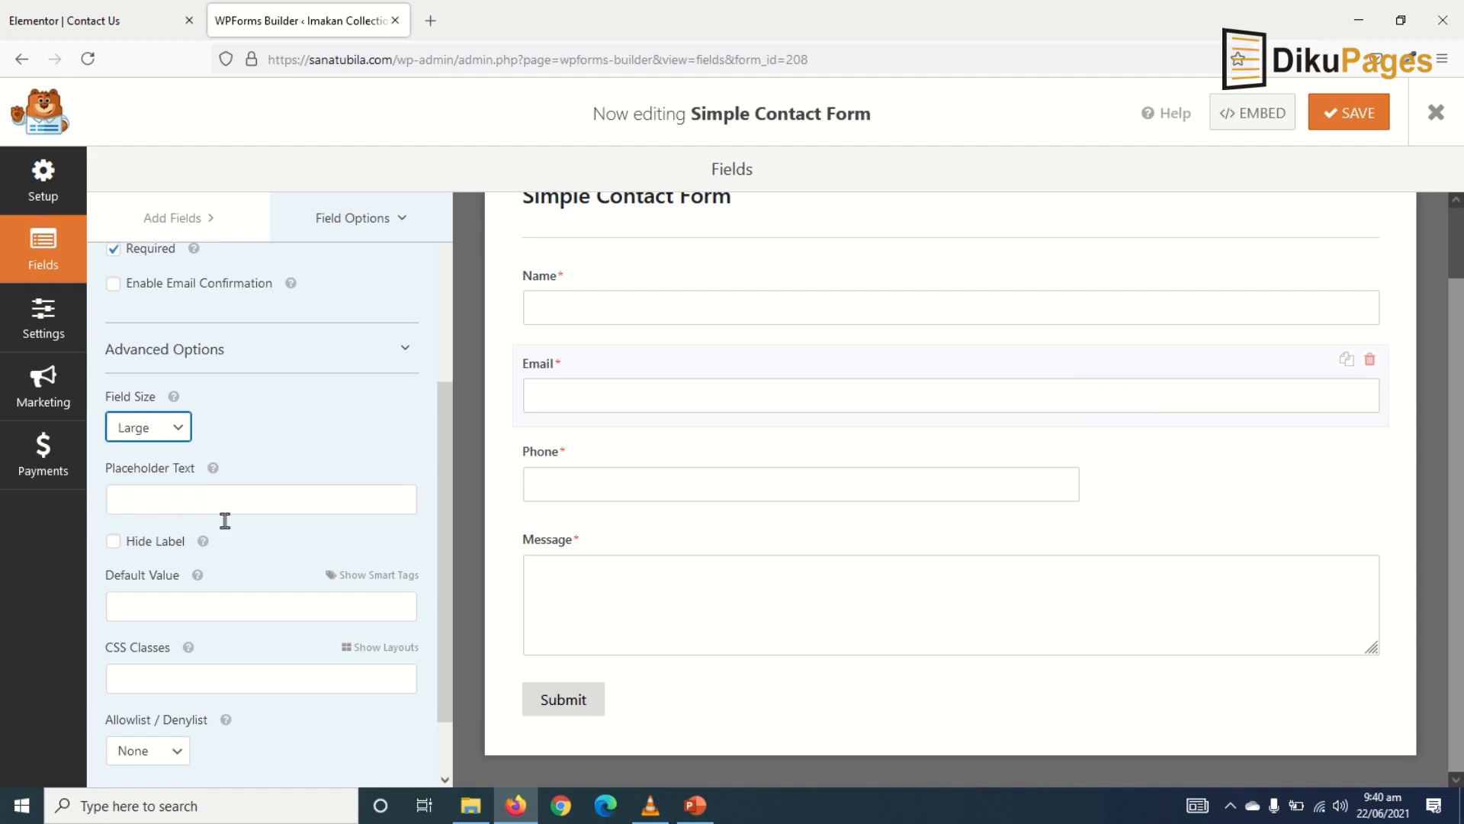
- Set the Phone field's size to Large too, save the form, and return to Elementor
click(574, 453)
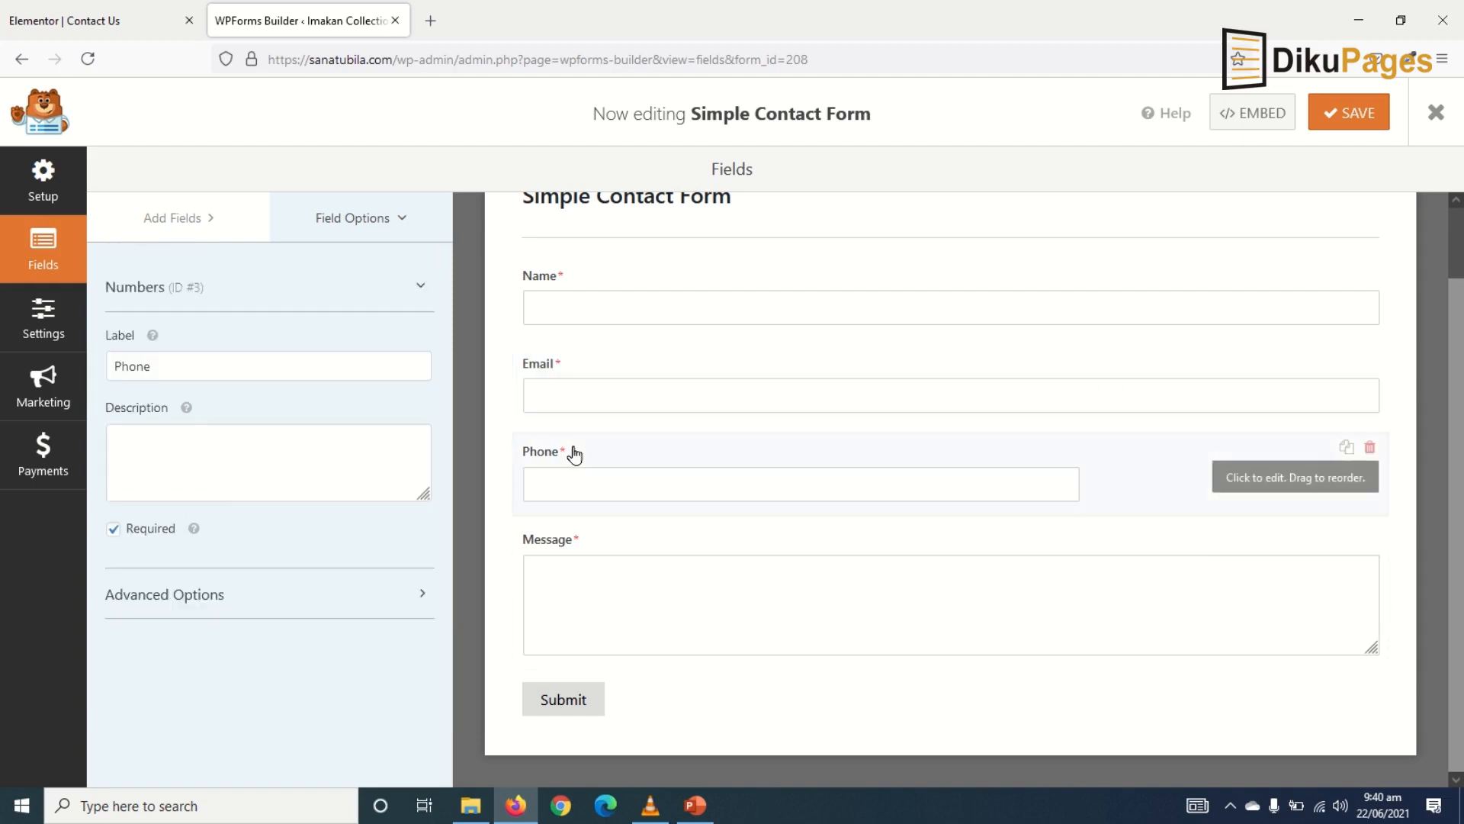
click(168, 603)
scroll(169, 591, down, 3)
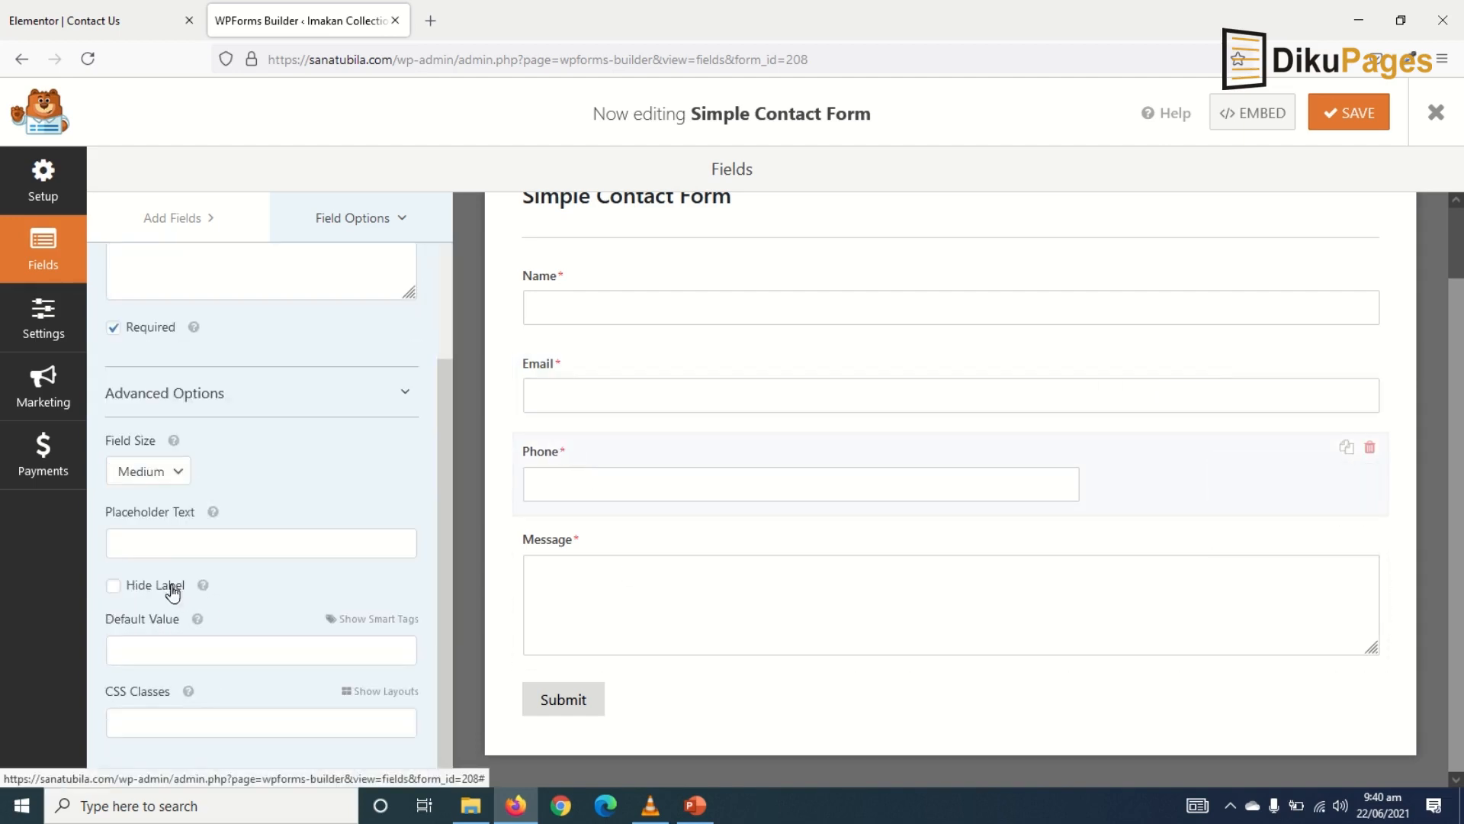
click(138, 473)
click(145, 555)
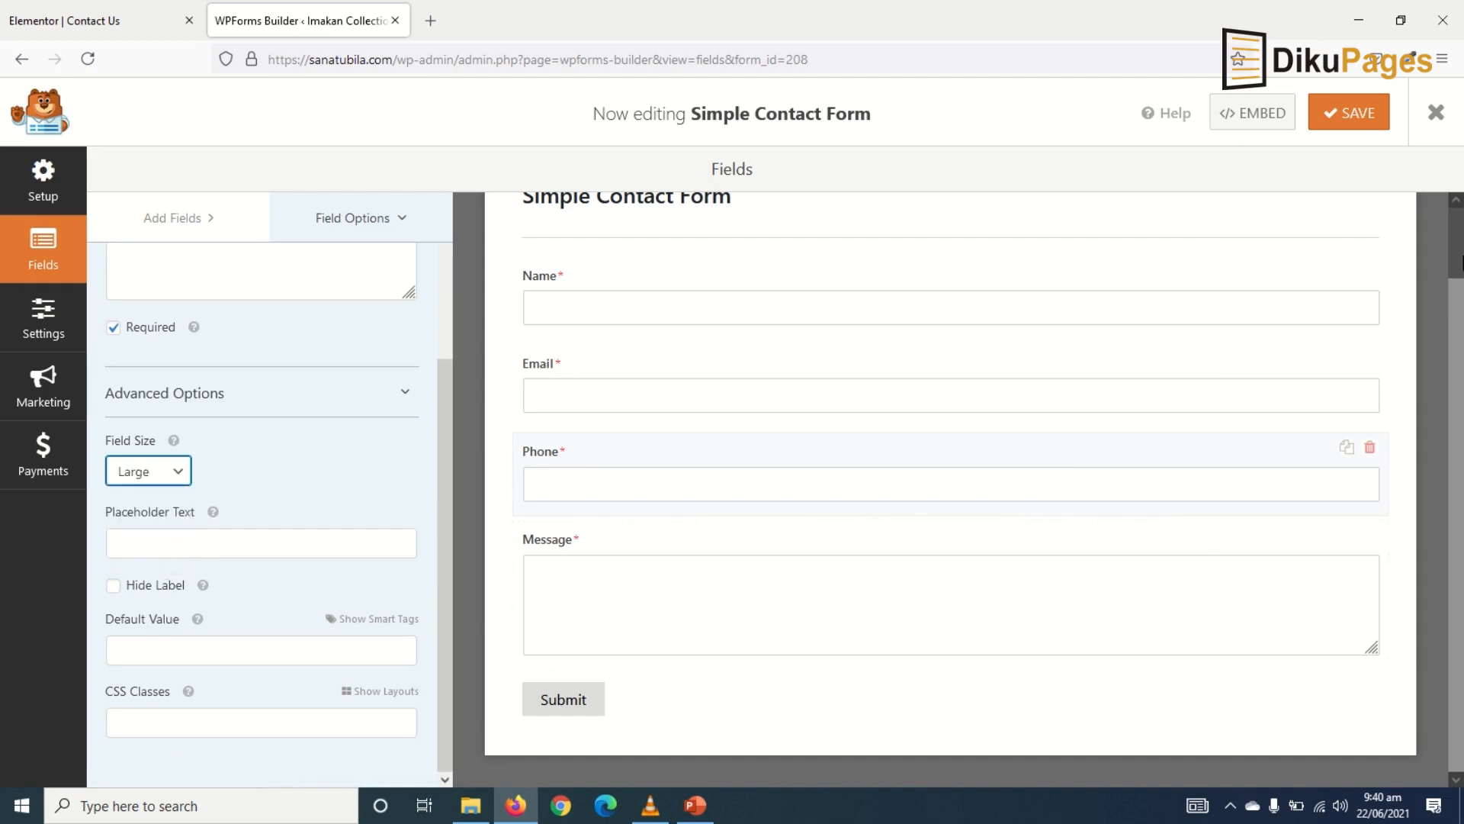
click(1332, 117)
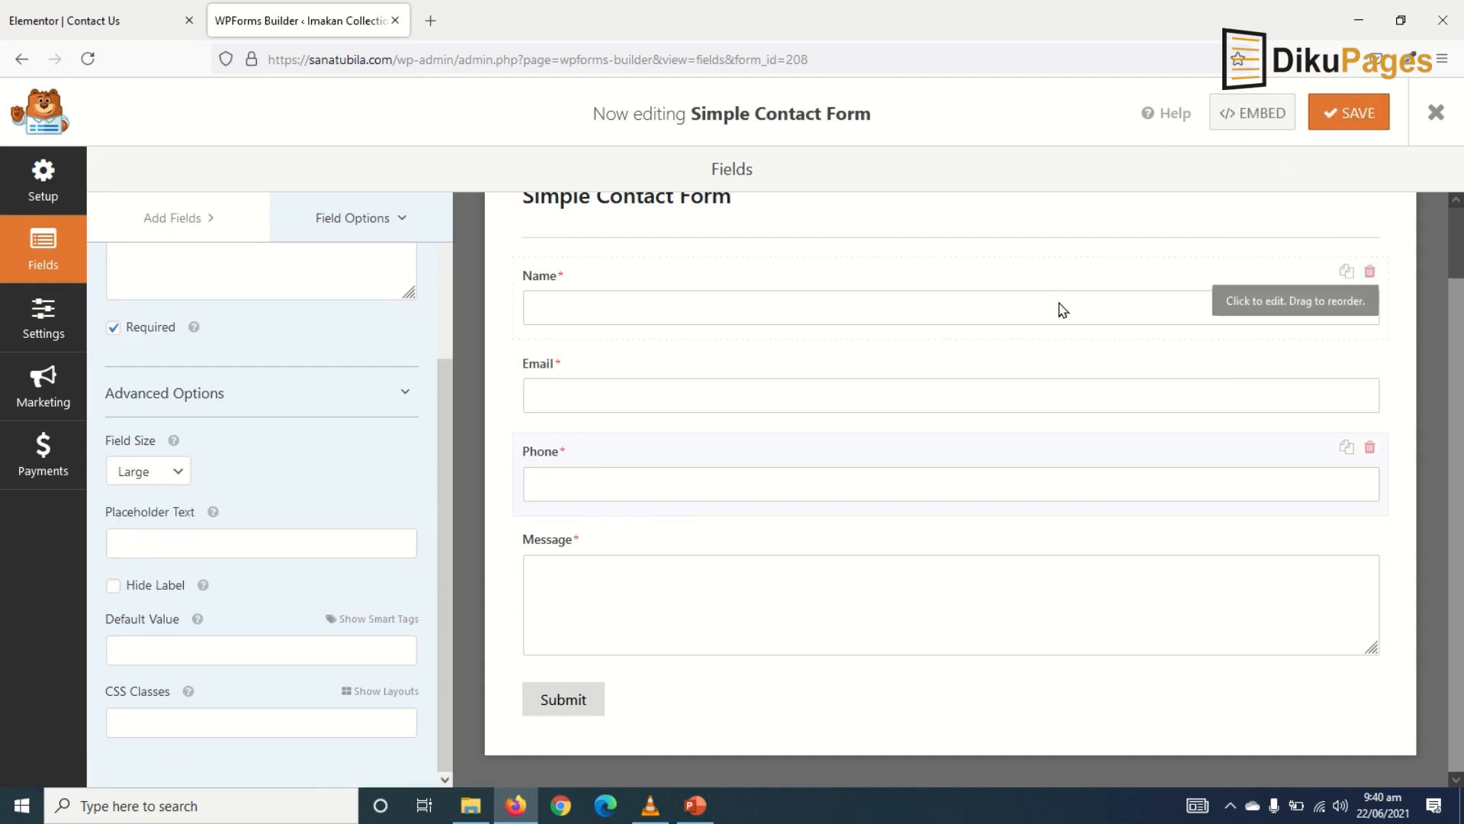
click(35, 22)
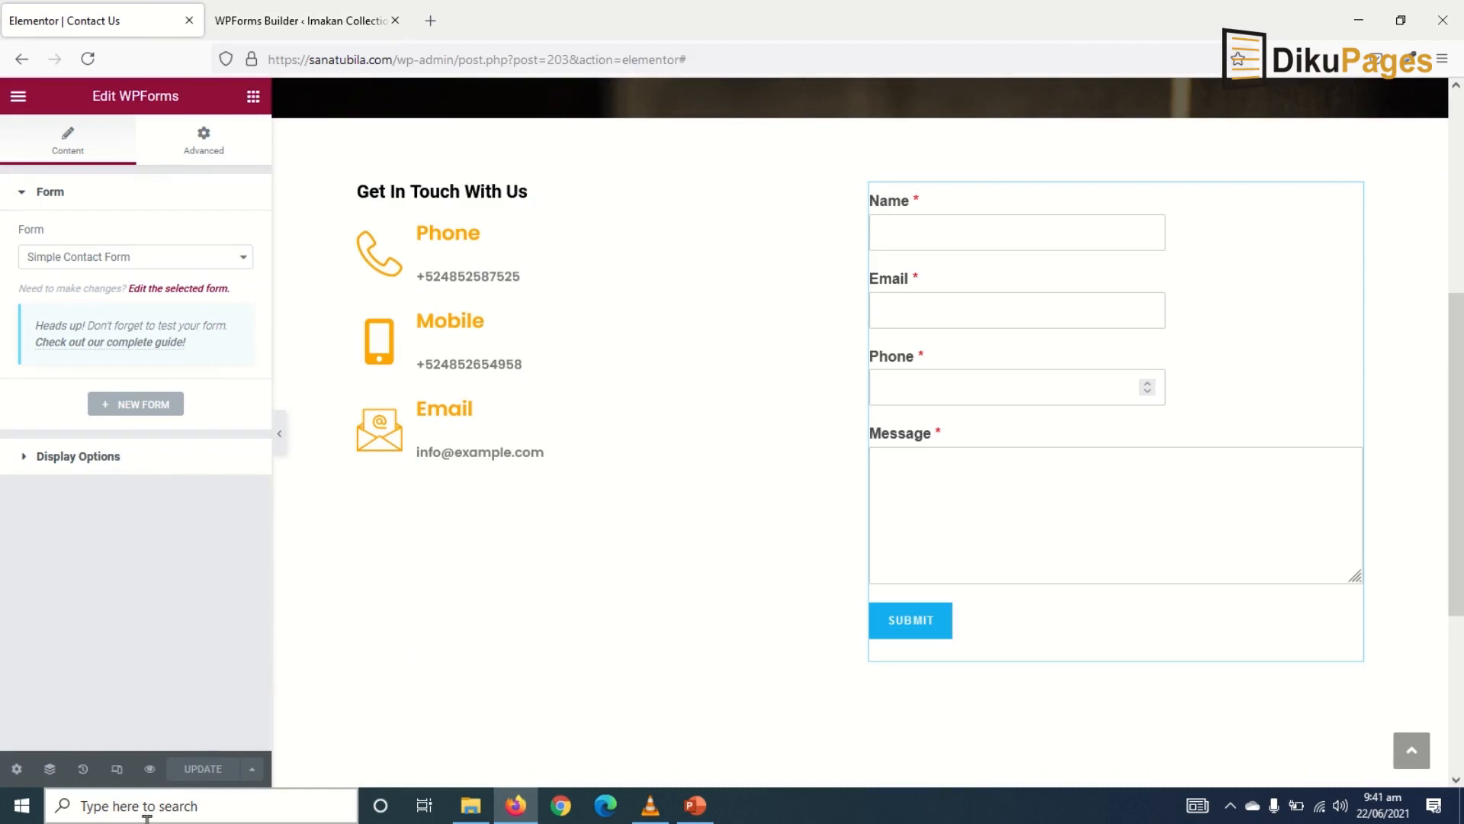
- Preview the Contact Us page in a new tab, scroll through the form, then return to the editor
click(148, 772)
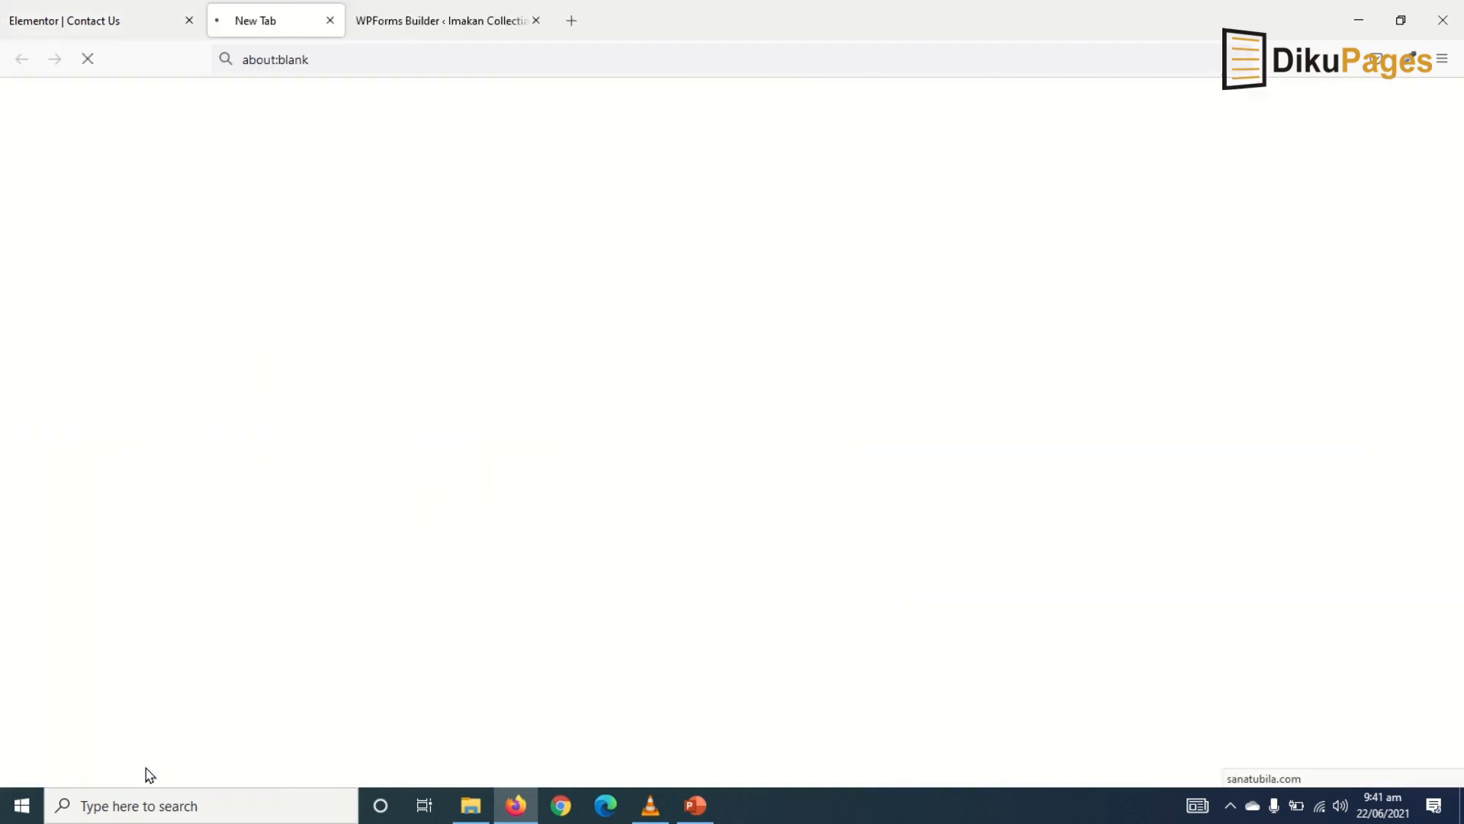
scroll(725, 500, down, 6)
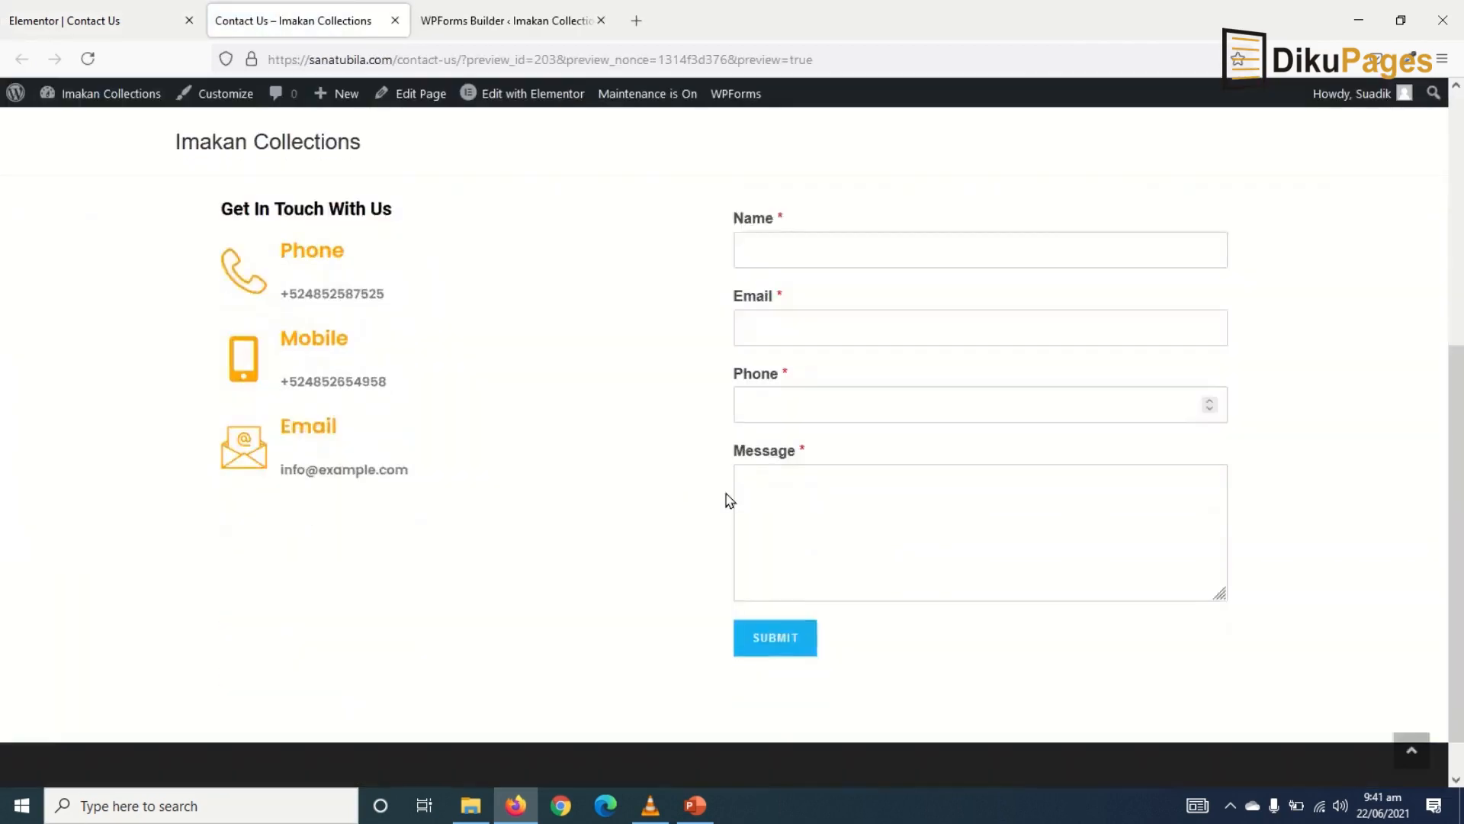
scroll(1083, 372, up, 3)
scroll(1083, 372, down, 3)
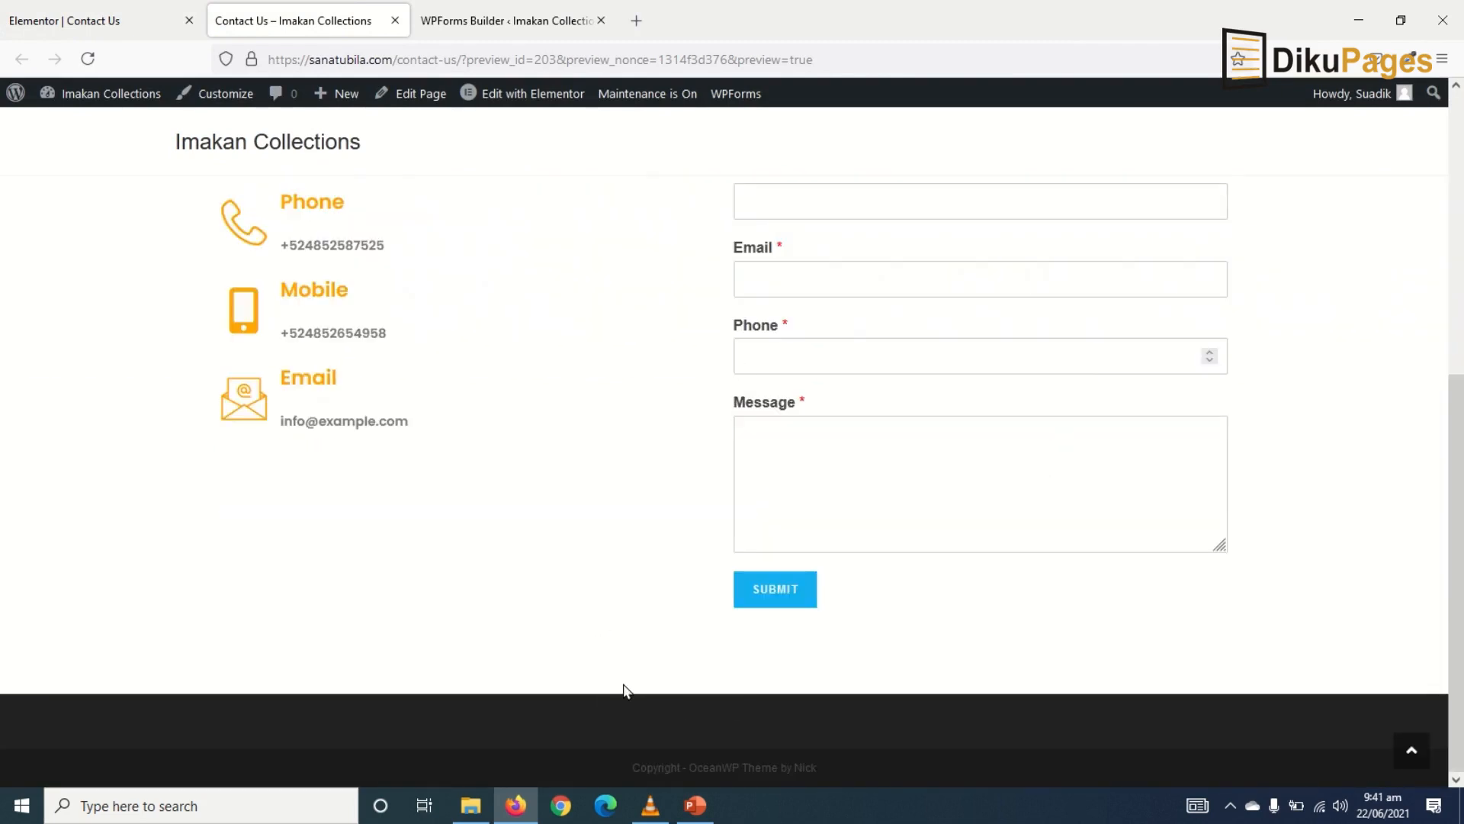
click(67, 18)
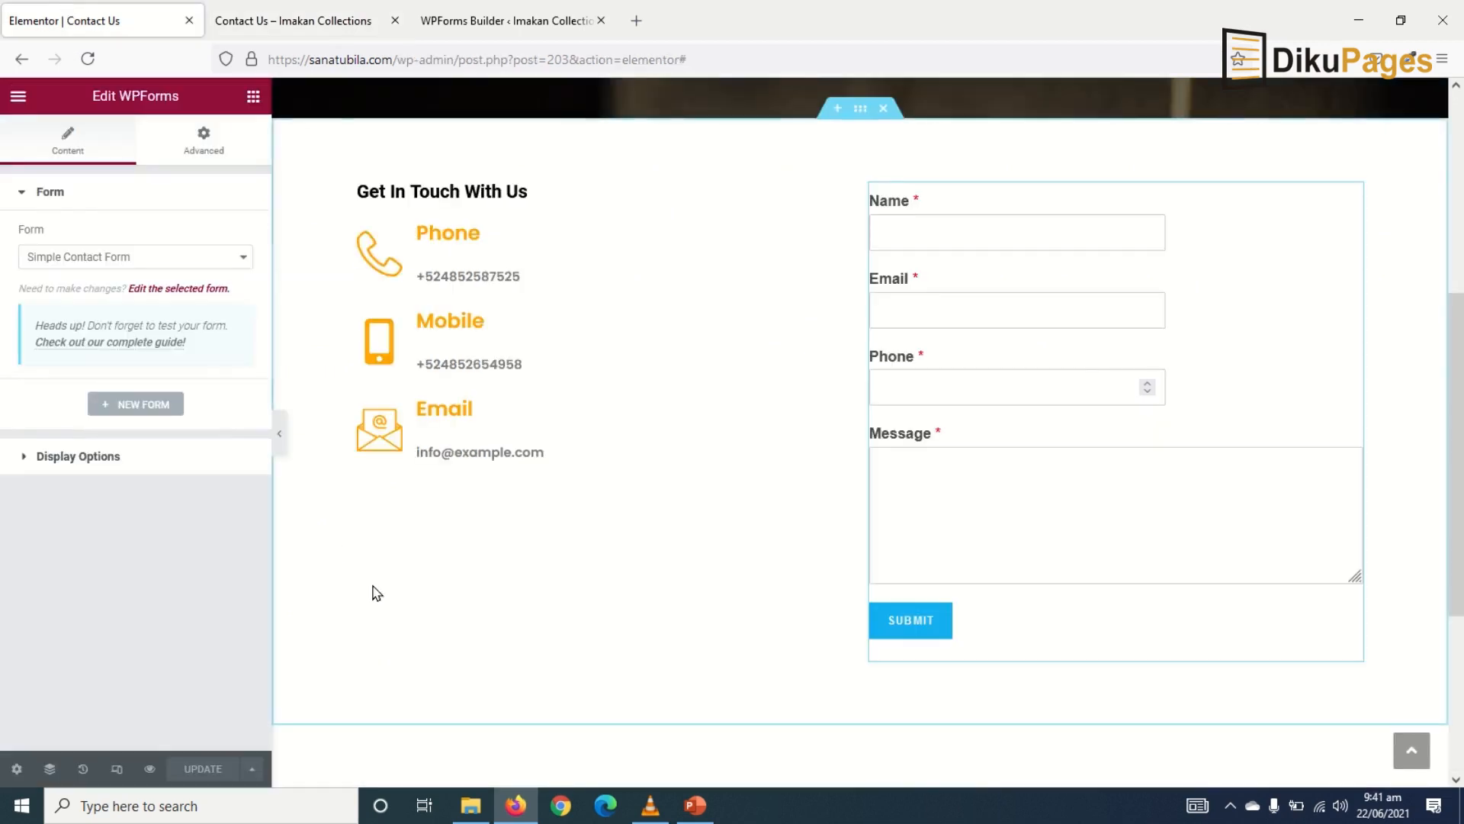
- Add a Google Maps widget below the form at Changli Tamale in Satellite view, then update
click(252, 93)
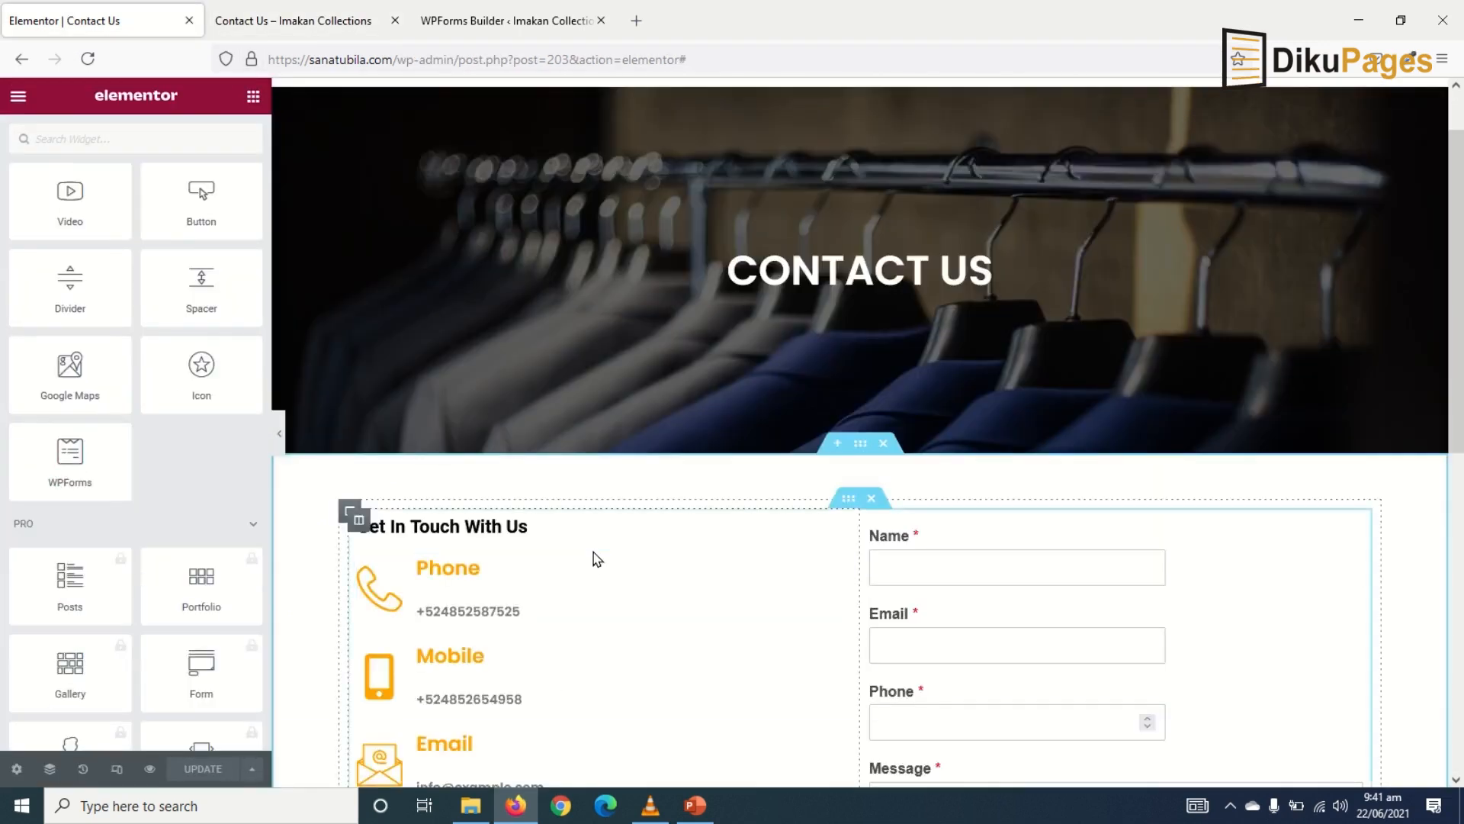
scroll(595, 560, down, 8)
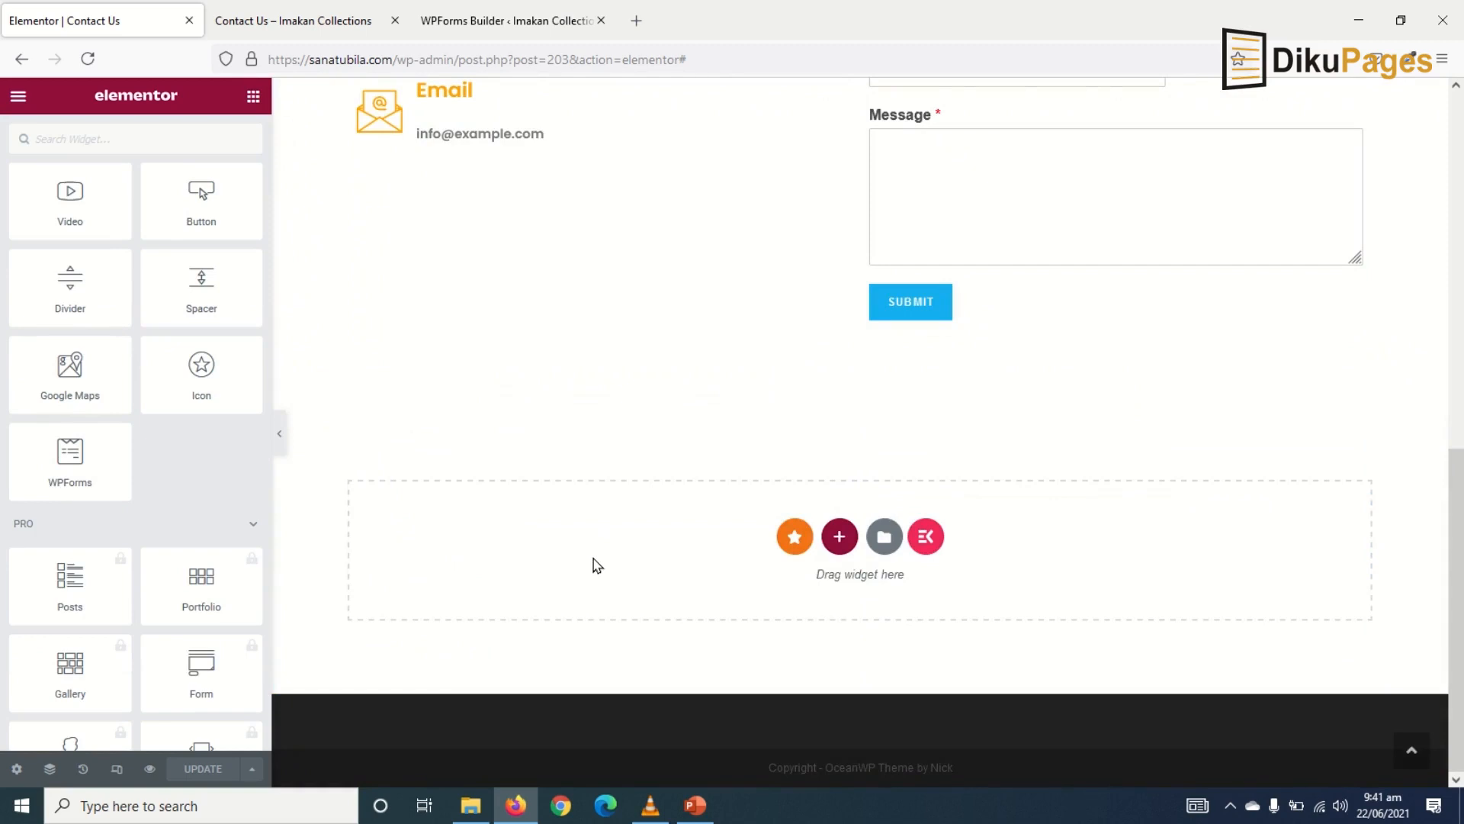
scroll(126, 472, up, 3)
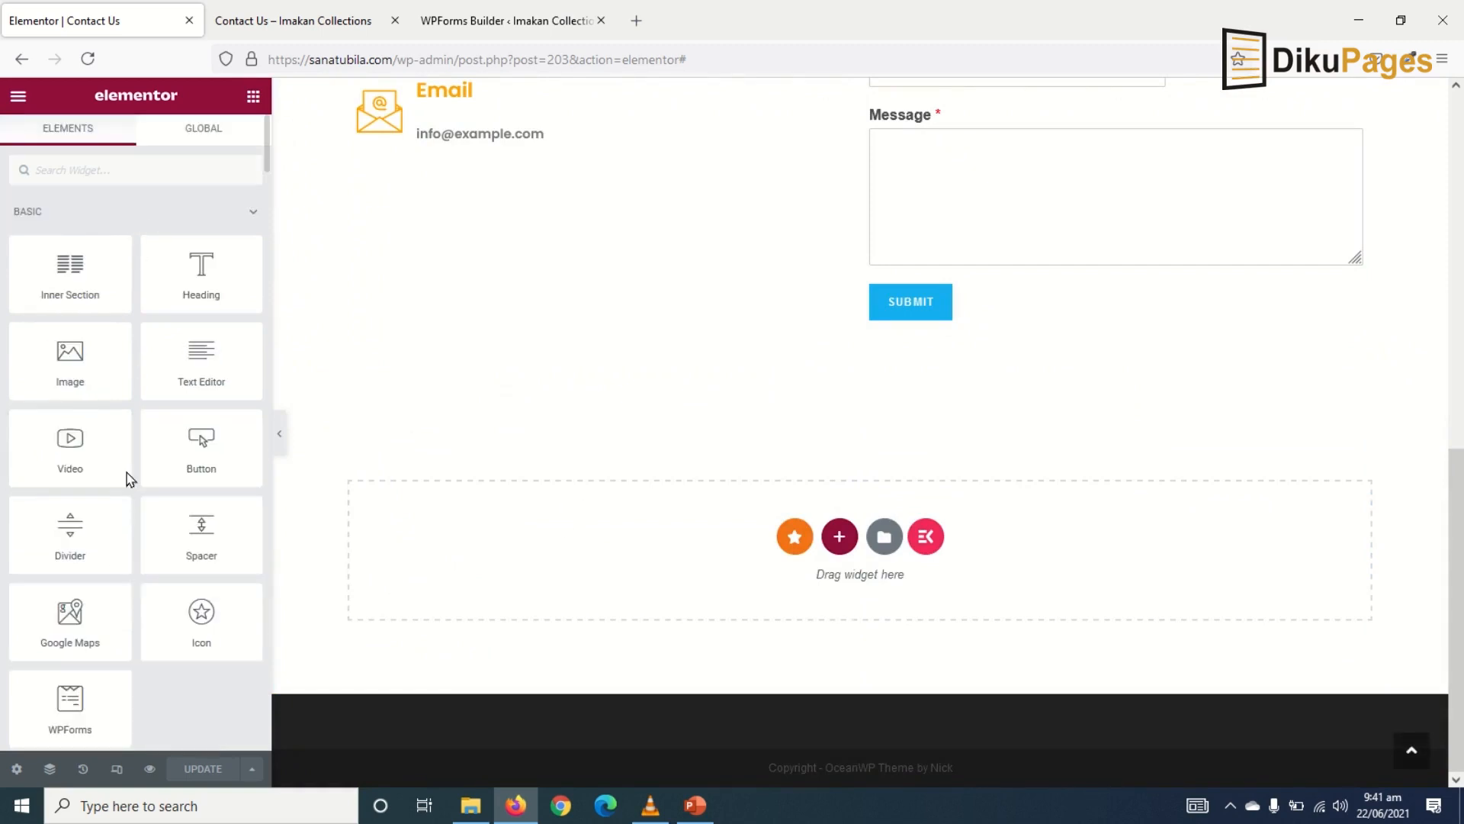
drag(68, 614, 665, 540)
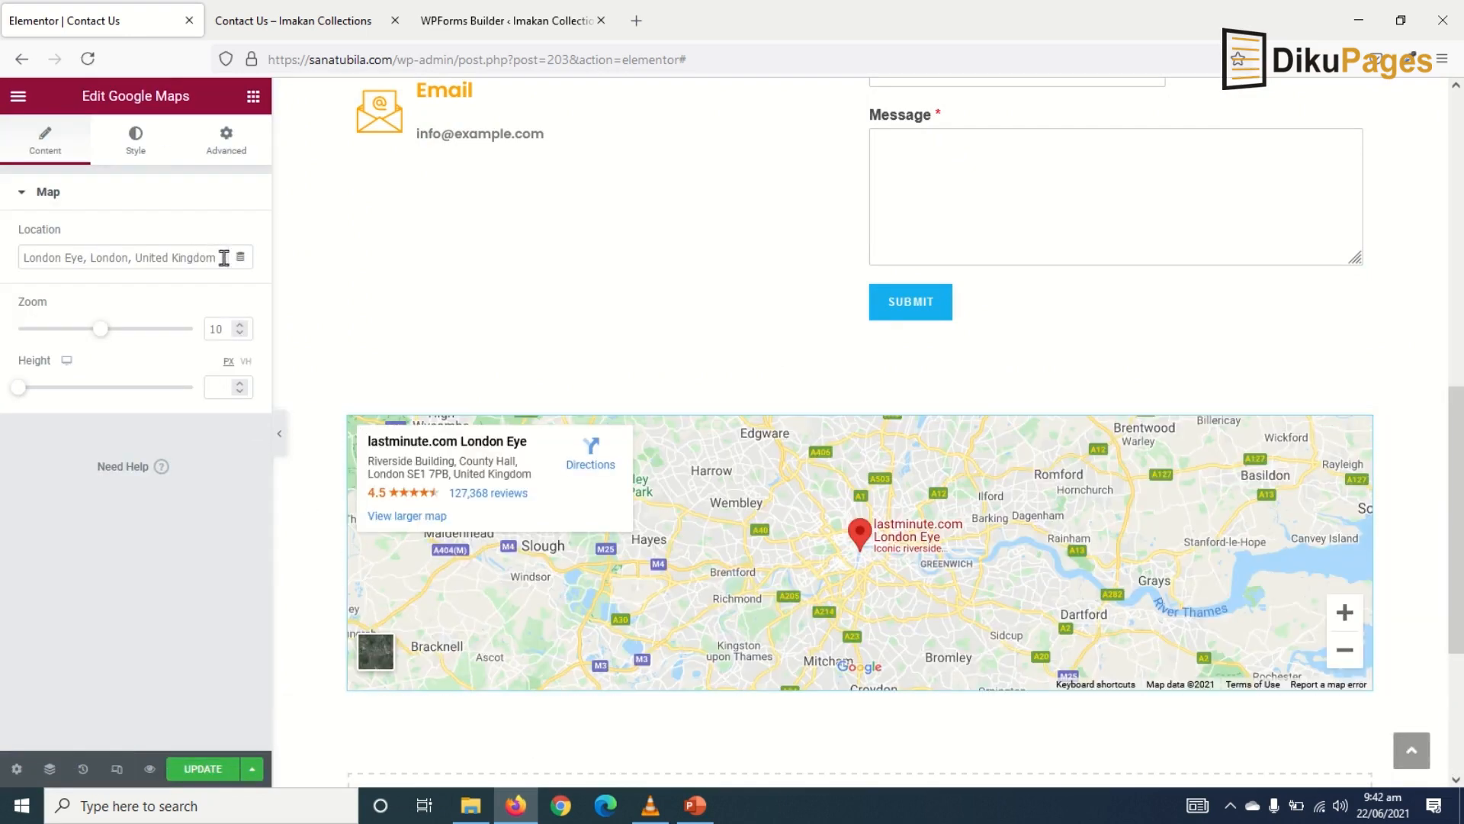
drag(224, 258, 2, 175)
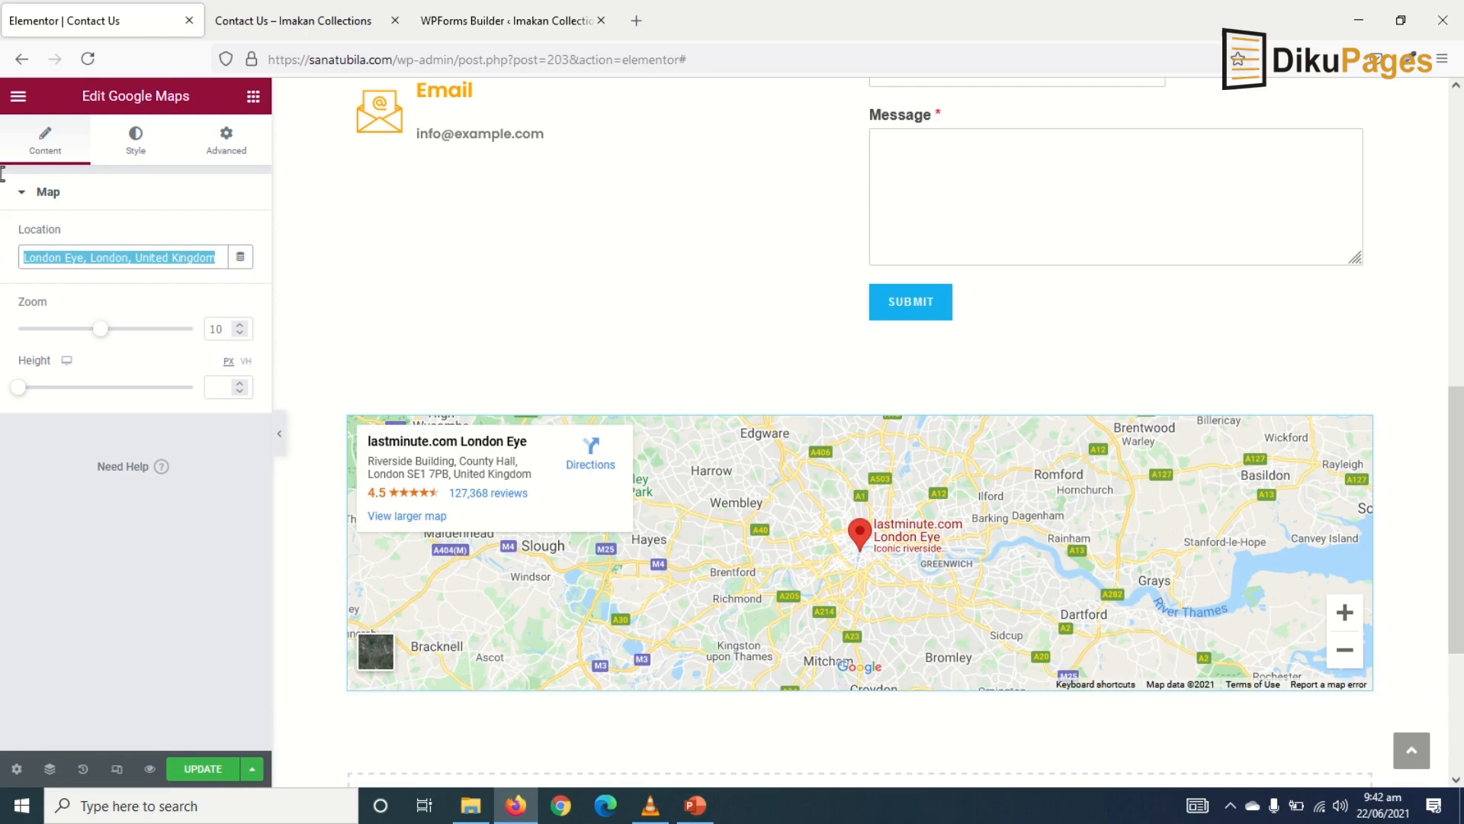
text(Changli)
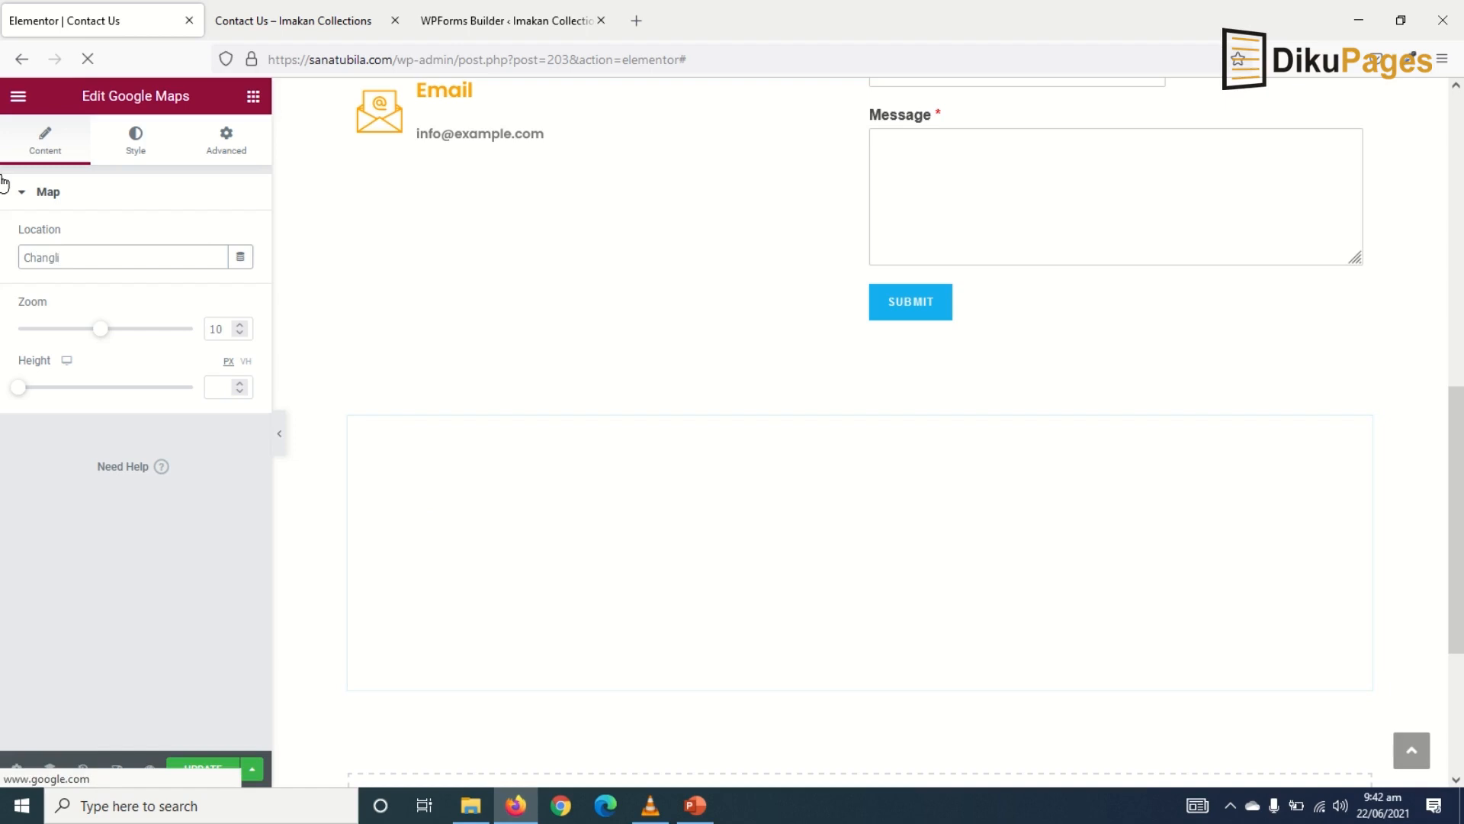
text( Tamale)
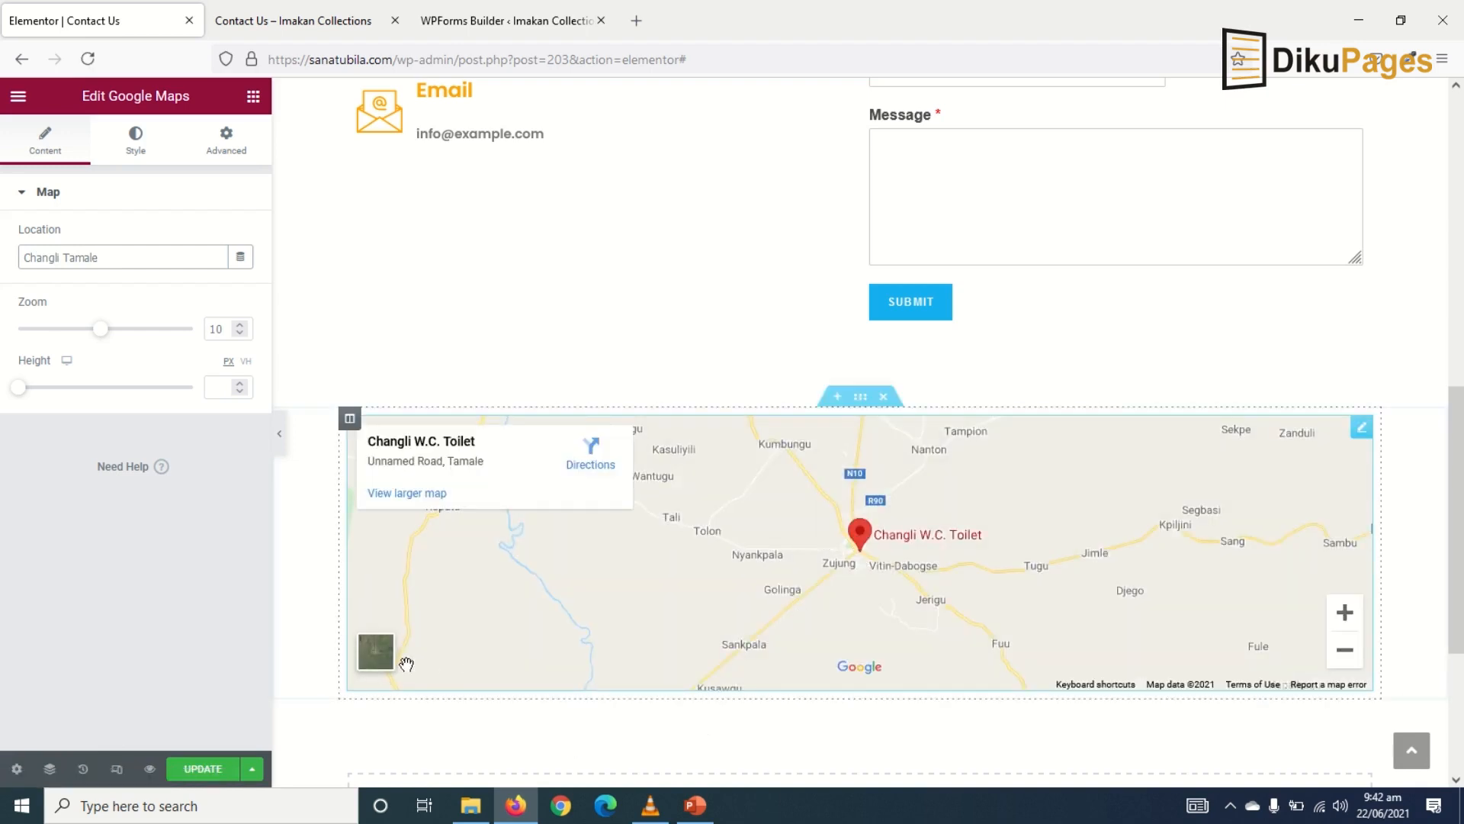
click(363, 652)
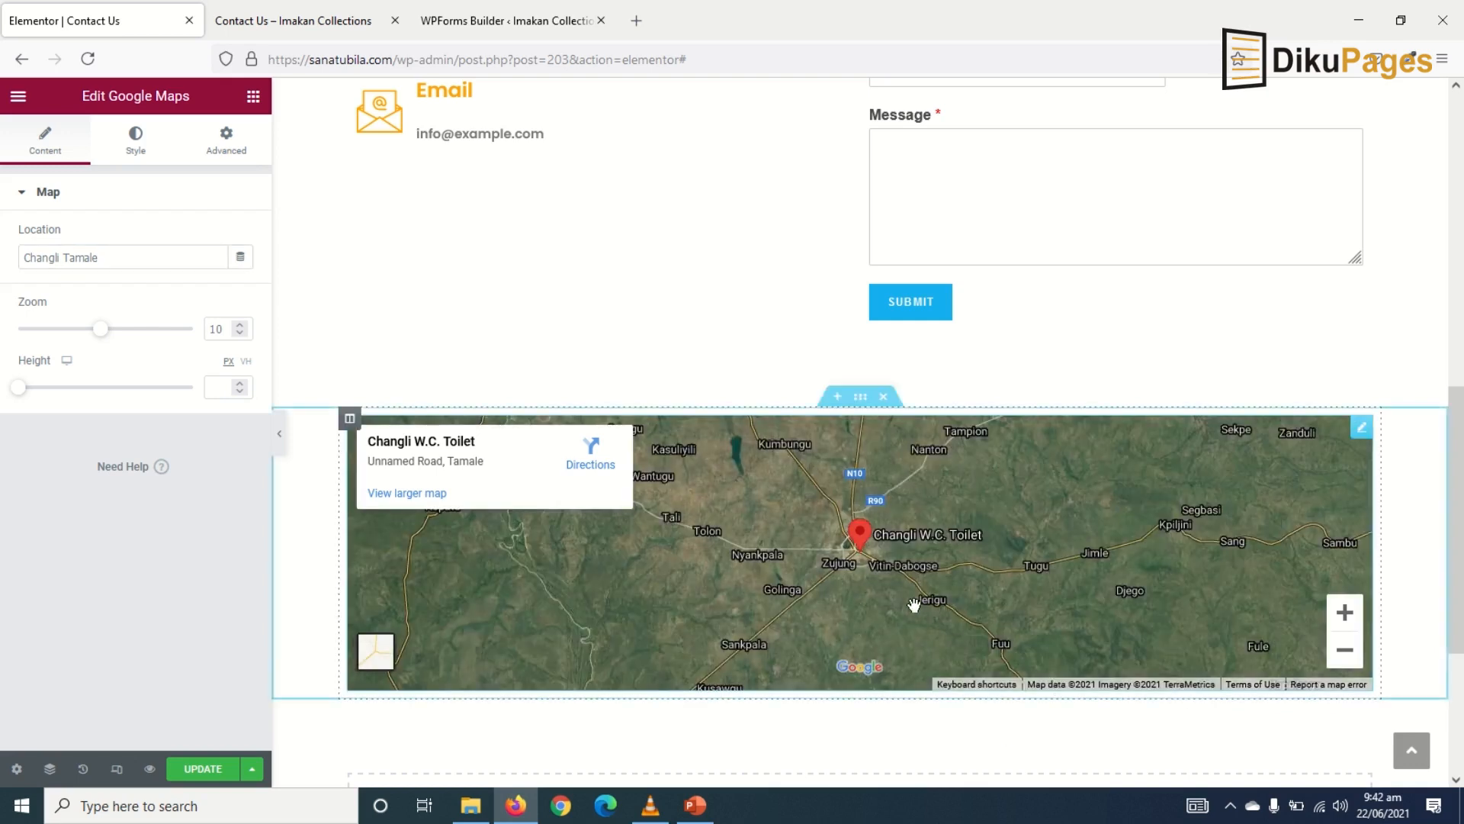
click(203, 769)
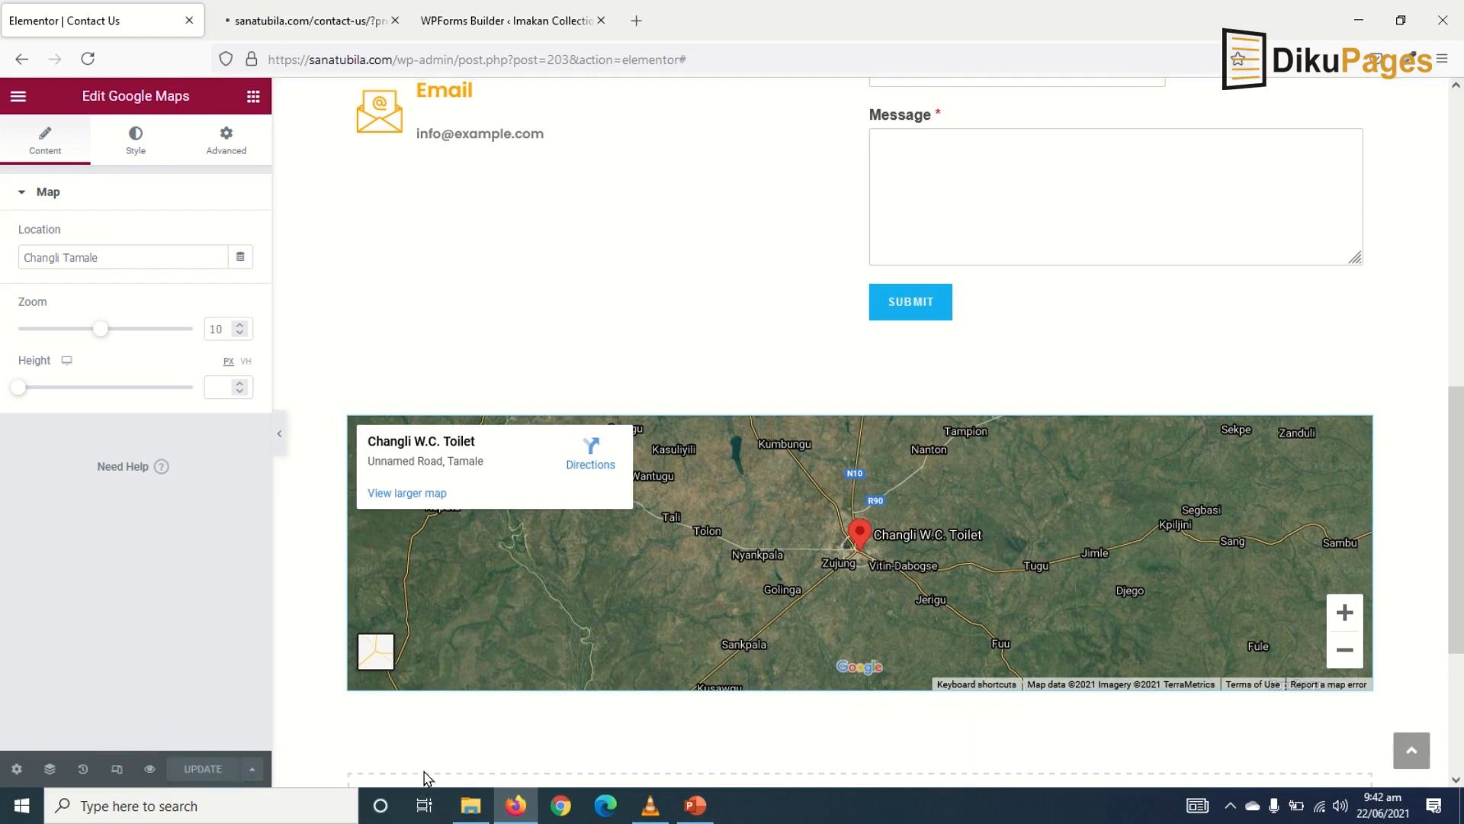
- Scroll the Contact Us preview down to the Changli map below the form's Submit button
click(236, 23)
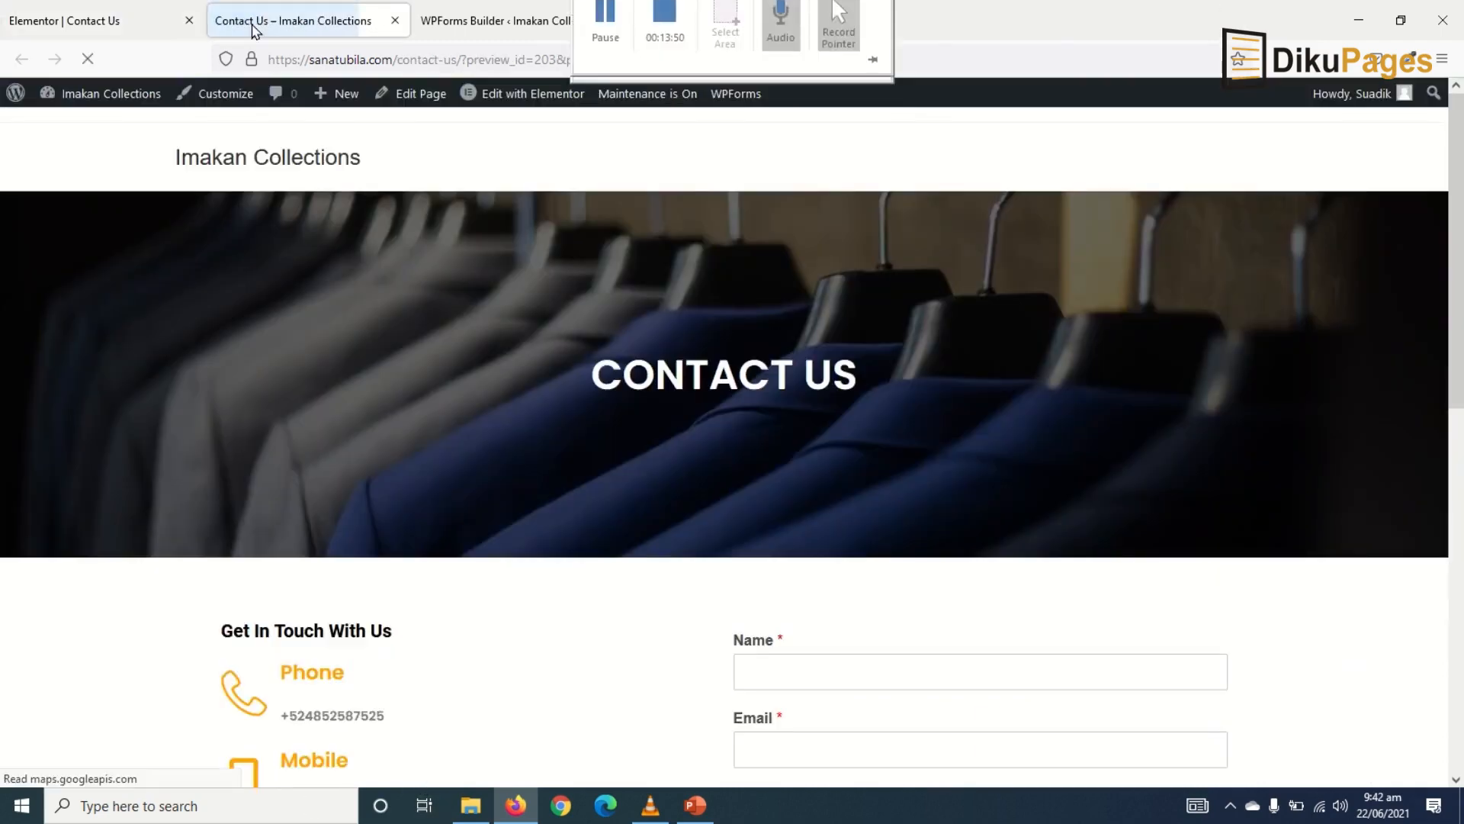
scroll(686, 529, down, 5)
scroll(686, 529, down, 5)
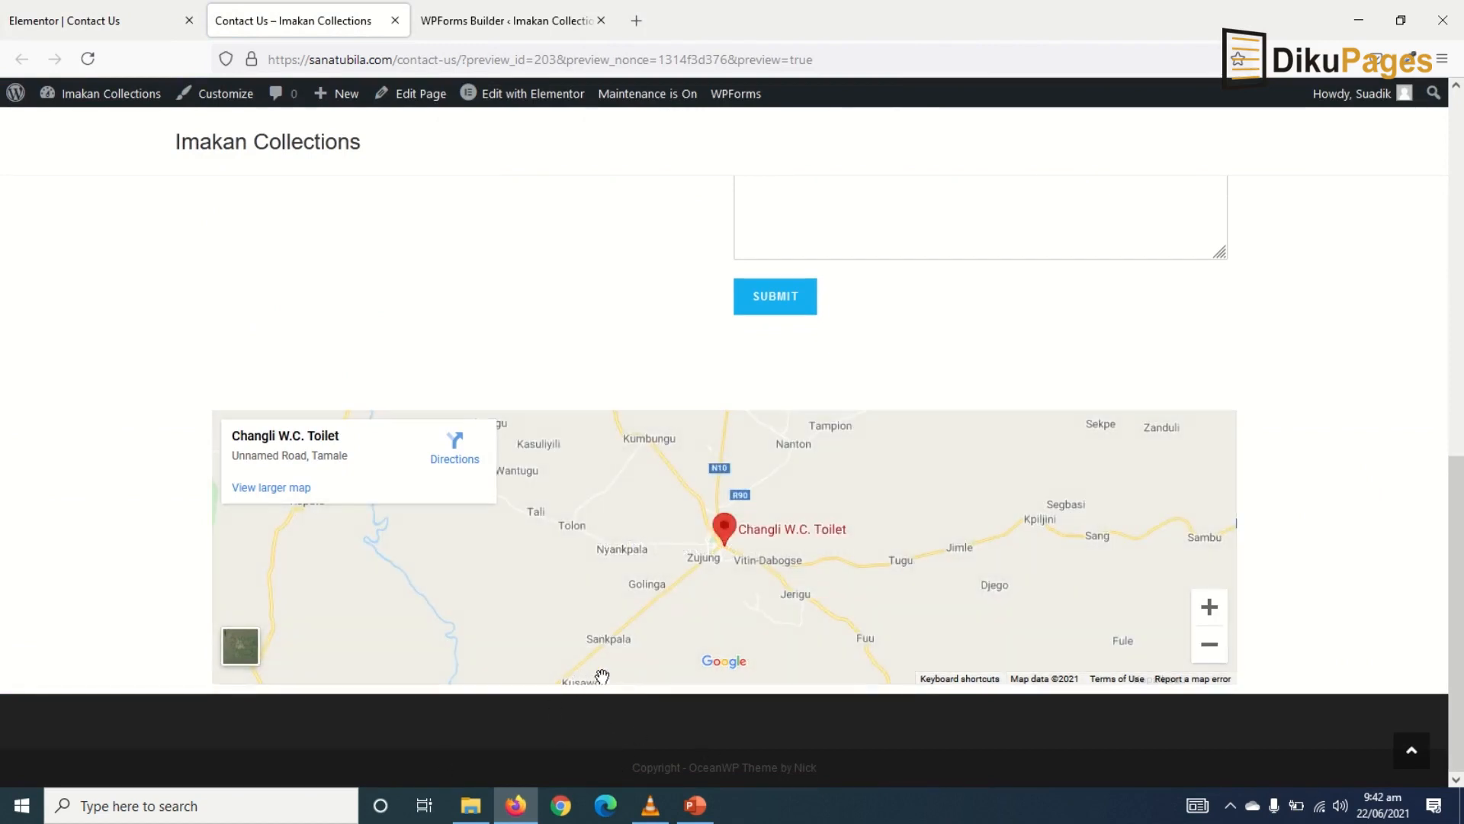
- Add a 50 px Spacer widget in the empty section below the Google Map
click(42, 20)
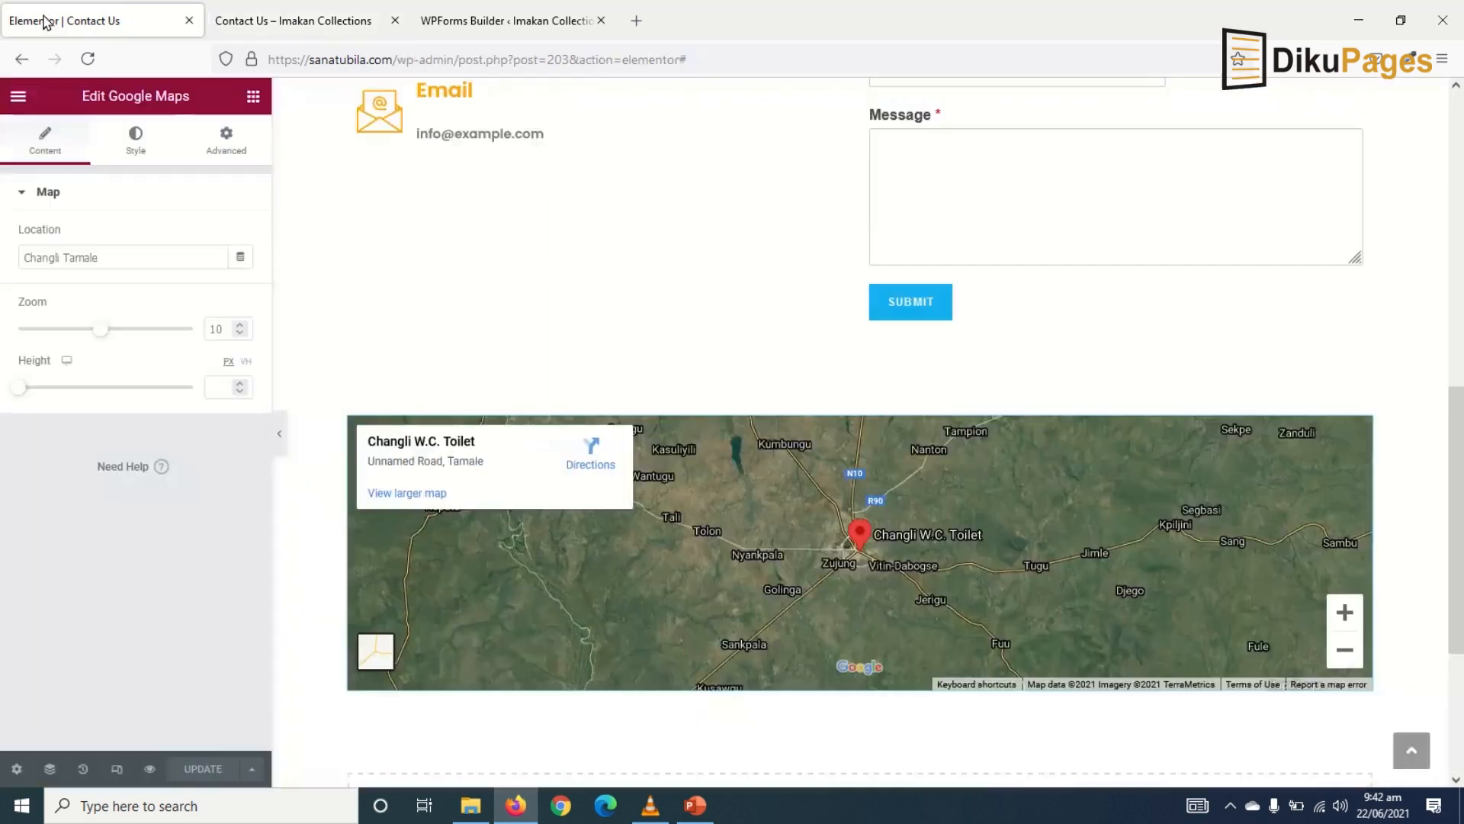
scroll(266, 480, up, 2)
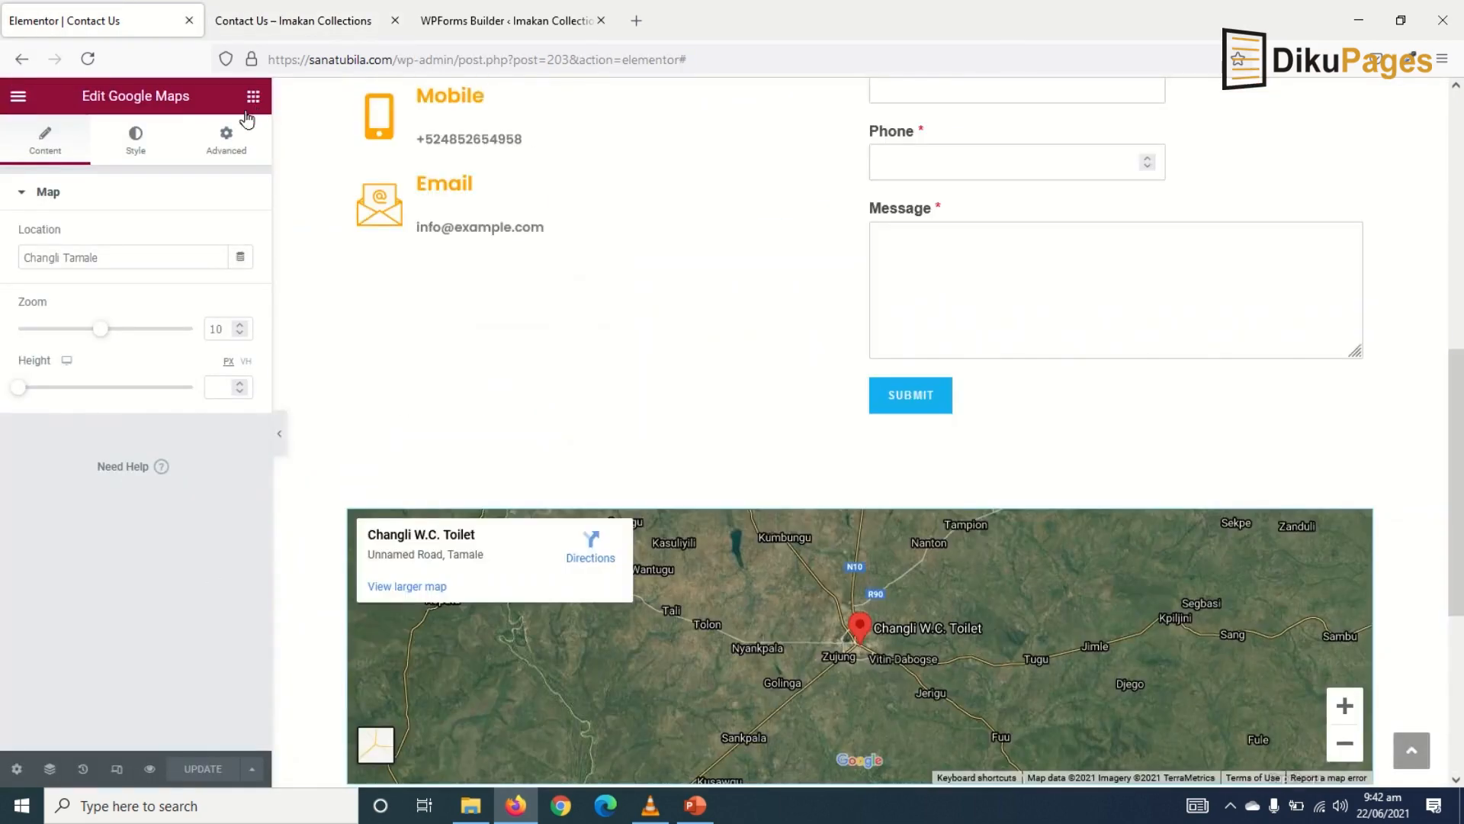
click(252, 96)
scroll(251, 234, down, 2)
scroll(565, 477, down, 5)
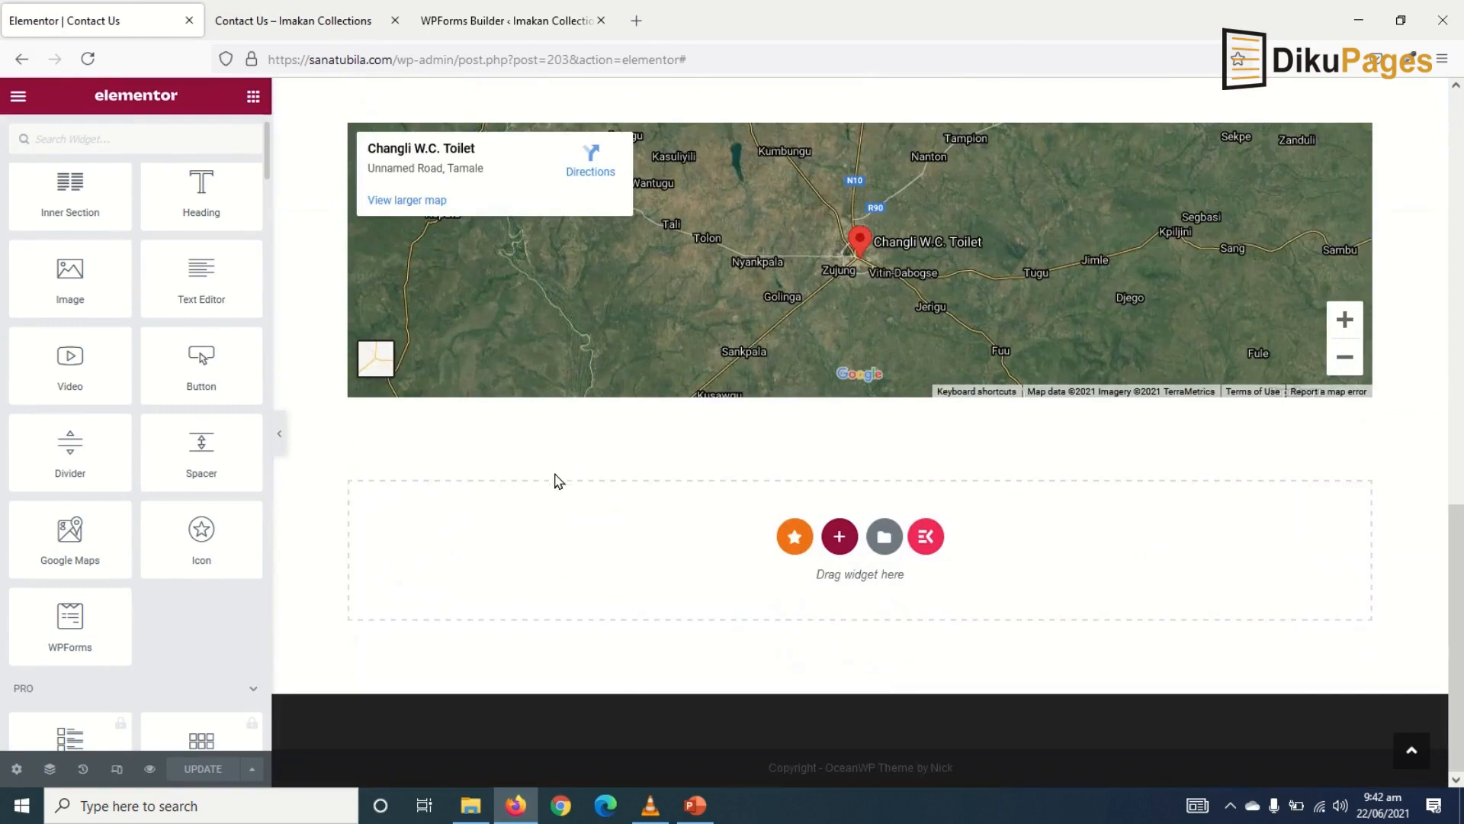
drag(176, 433, 568, 560)
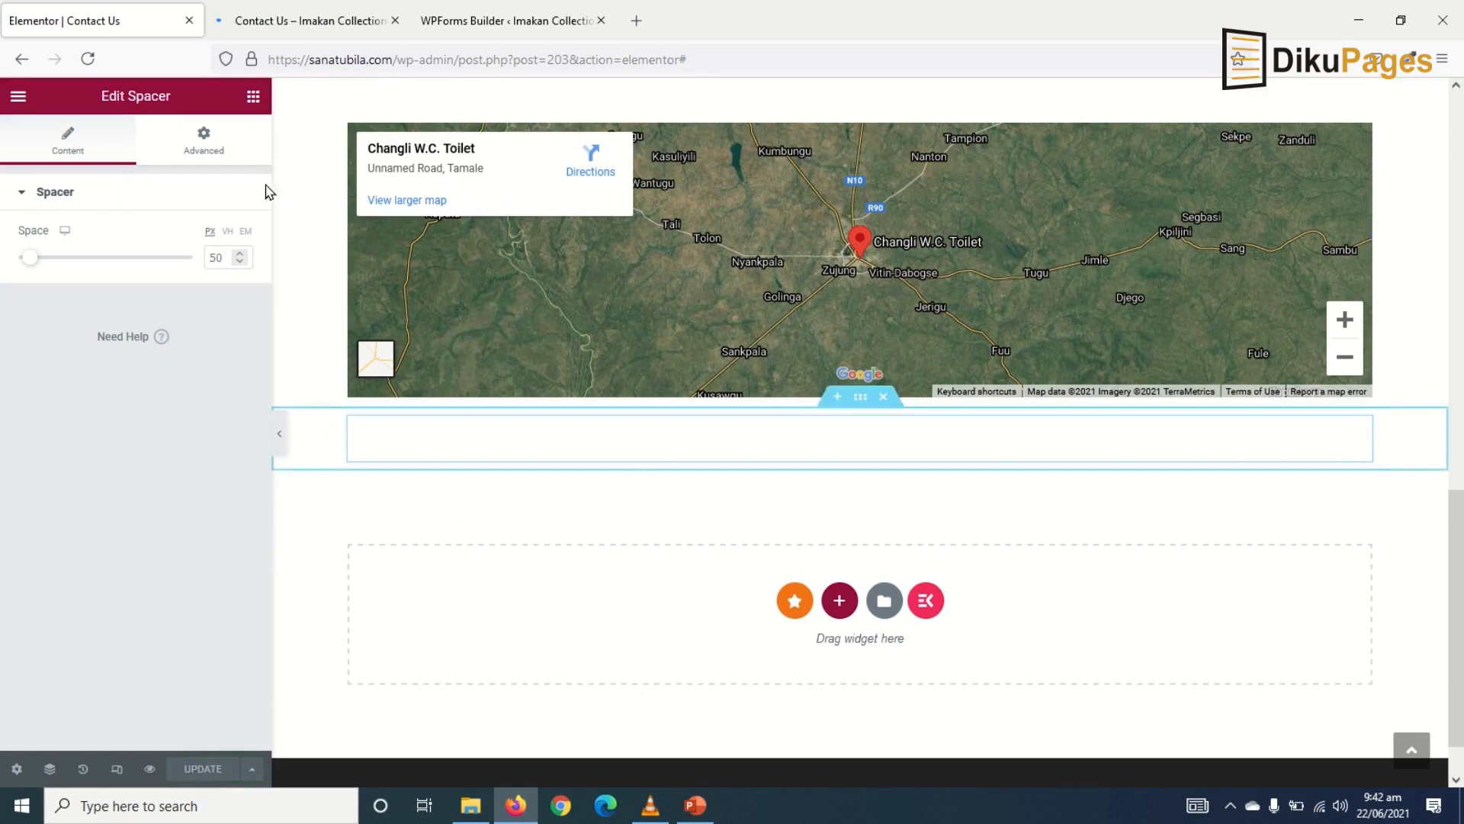
- Scroll through the refreshed Contact Us page preview to check the finished layout
click(244, 27)
scroll(735, 637, down, 10)
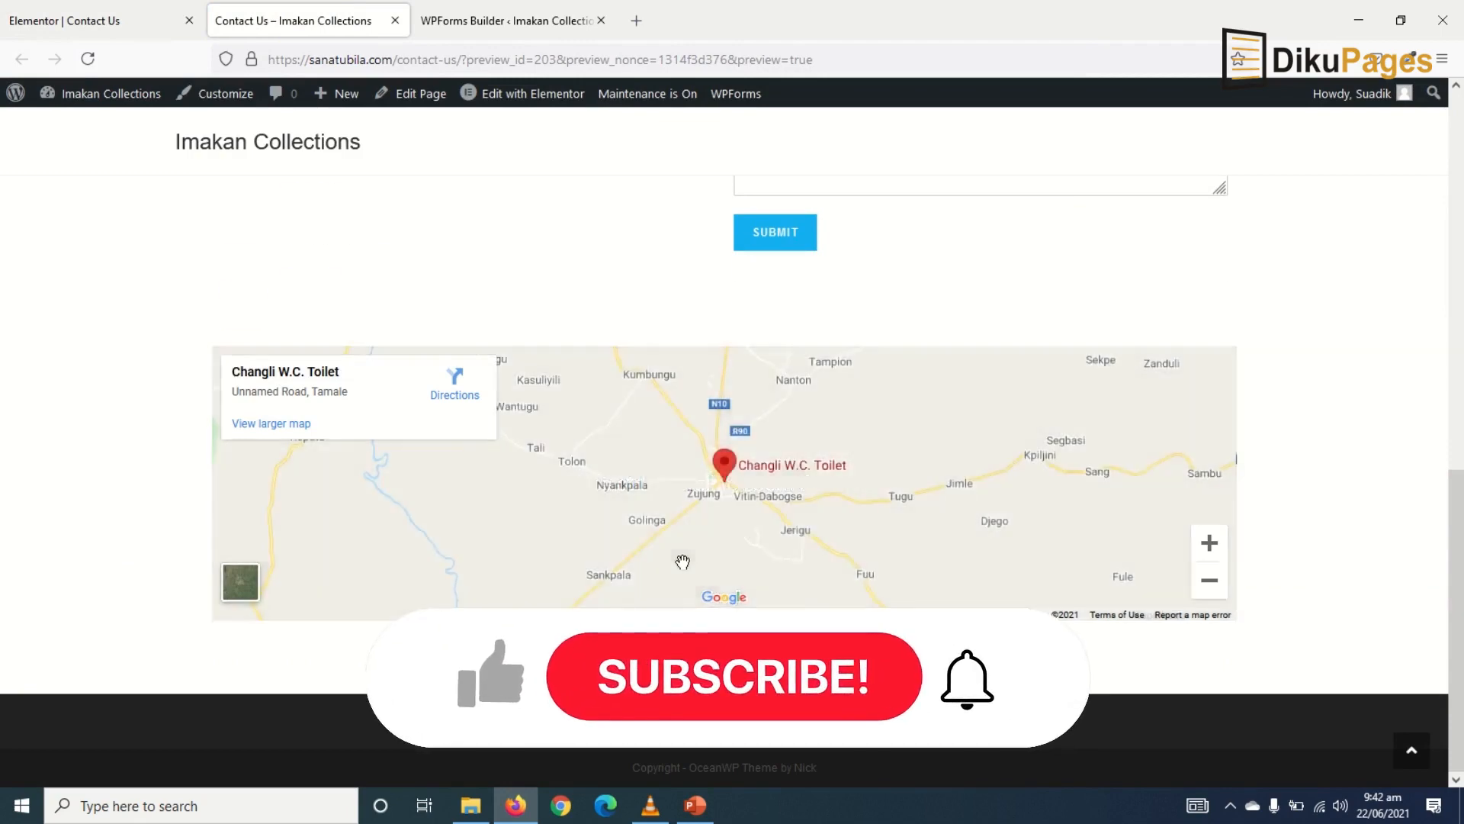
scroll(682, 568, up, 10)
scroll(686, 569, down, 9)
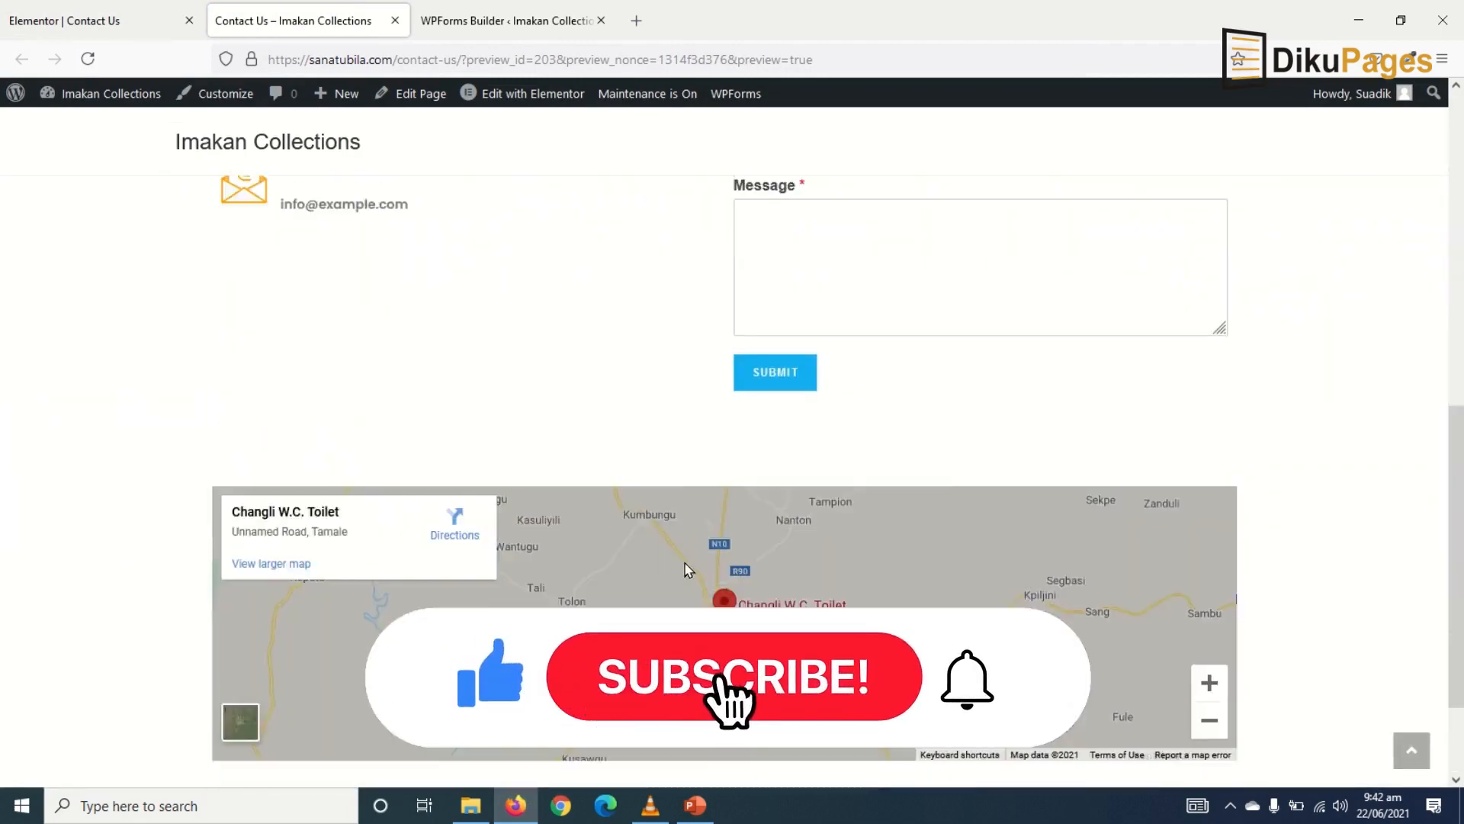
scroll(686, 568, up, 4)
scroll(689, 570, down, 4)
scroll(660, 511, up, 8)
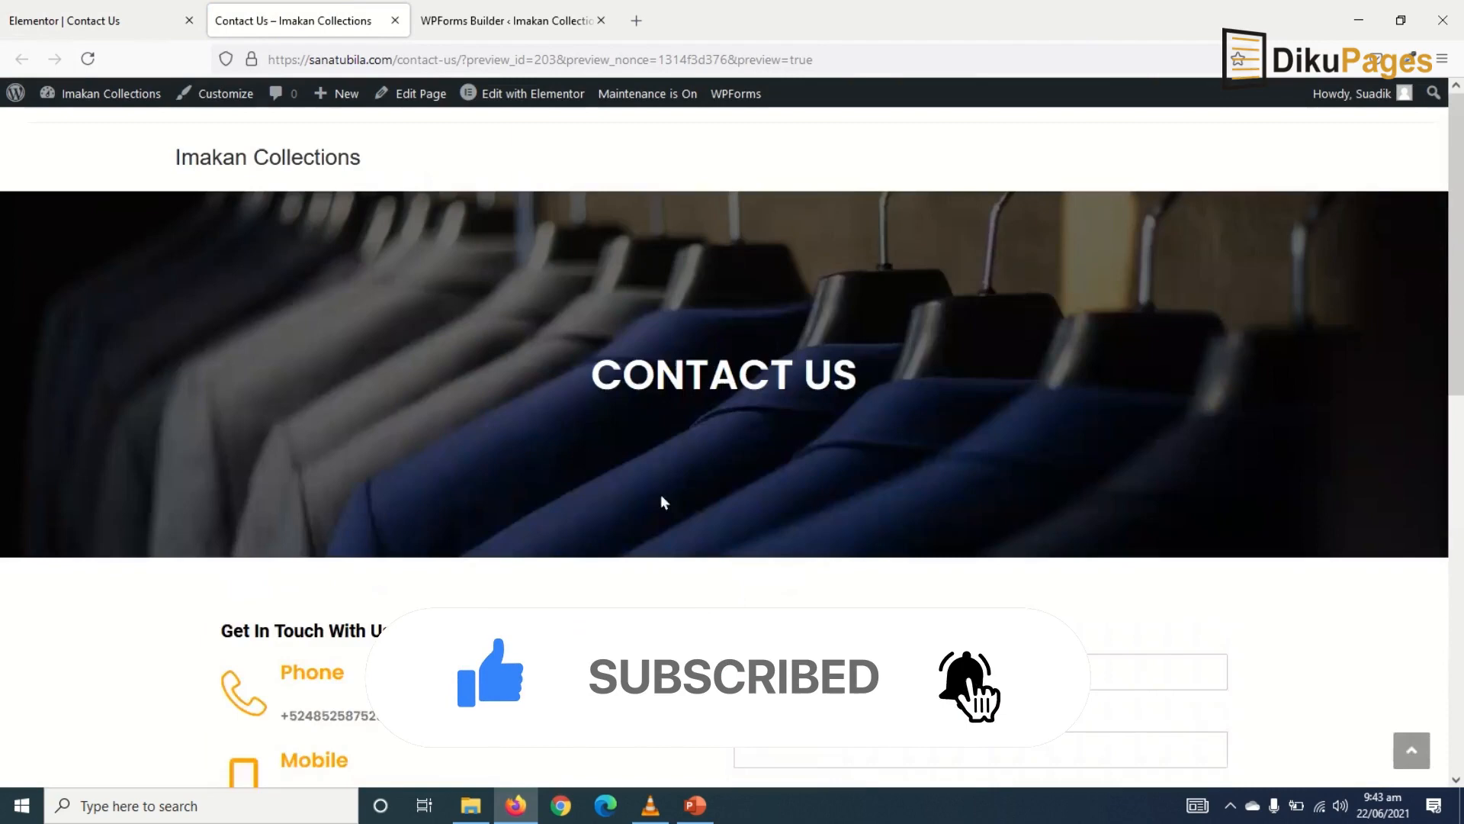